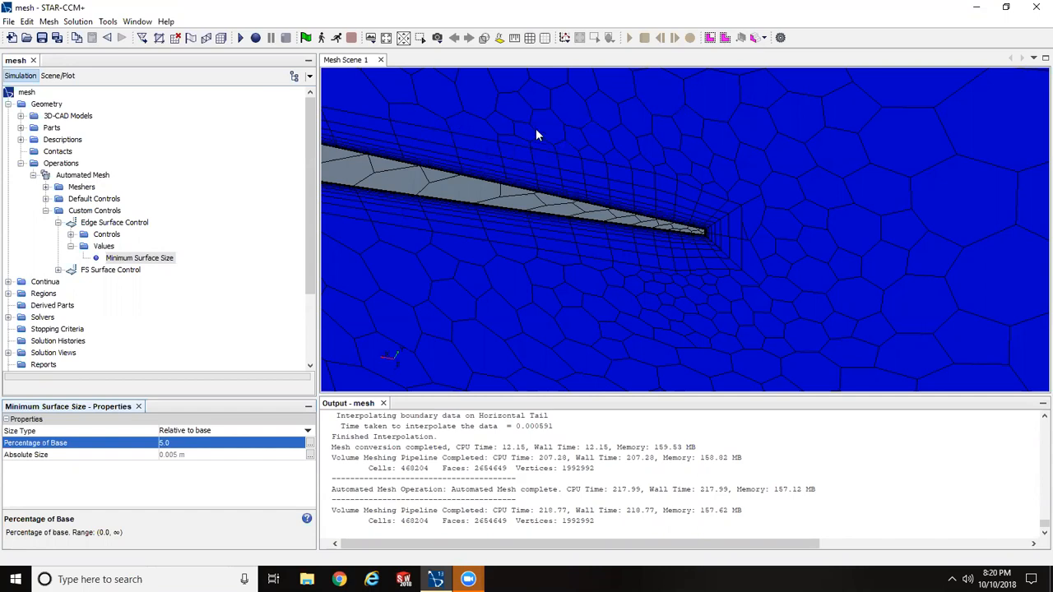
# - Examine the volume mesh and prism layers around the trailing edge of the thin airfoil section in the mesh scene
pyautogui.moveTo(744, 210); pyautogui.dragTo(633, 262)
pyautogui.scroll(-6, 633, 262)
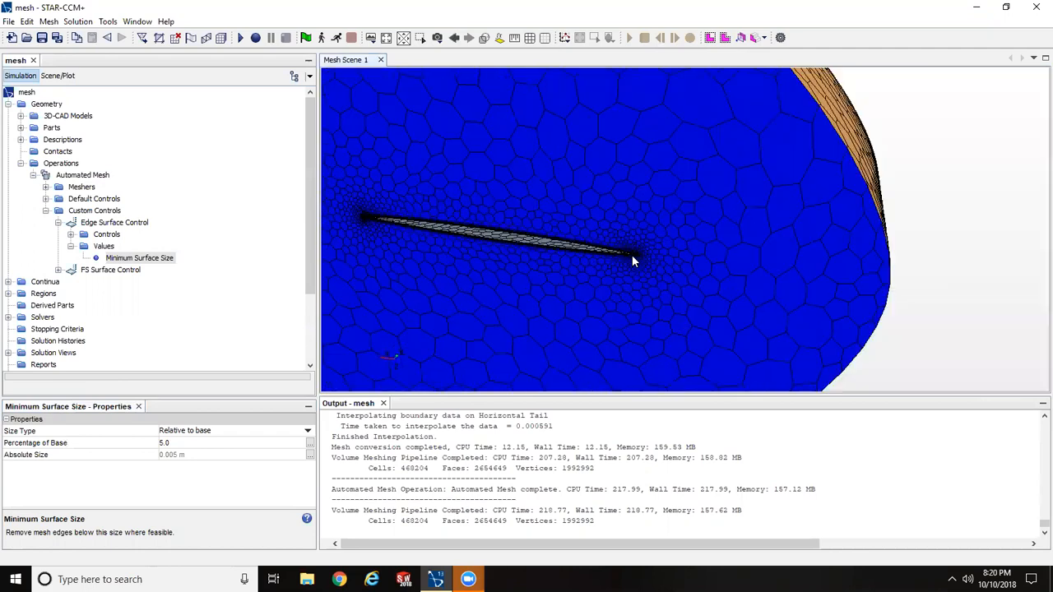
pyautogui.scroll(-2, 631, 255)
pyautogui.moveTo(631, 255)
pyautogui.mouseDown()
pyautogui.moveTo(730, 217)
pyautogui.moveTo(654, 227)
pyautogui.moveTo(644, 236)
pyautogui.moveTo(699, 222)
pyautogui.moveTo(650, 247)
pyautogui.mouseUp()
pyautogui.scroll(5, 625, 265)
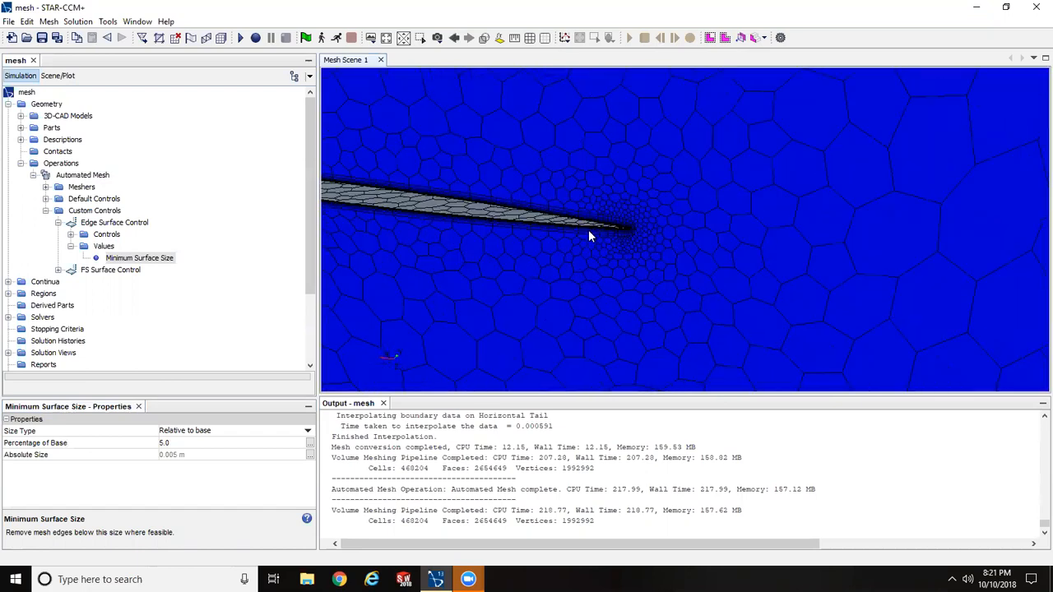
pyautogui.scroll(3, 588, 241)
pyautogui.moveTo(704, 239); pyautogui.dragTo(778, 261)
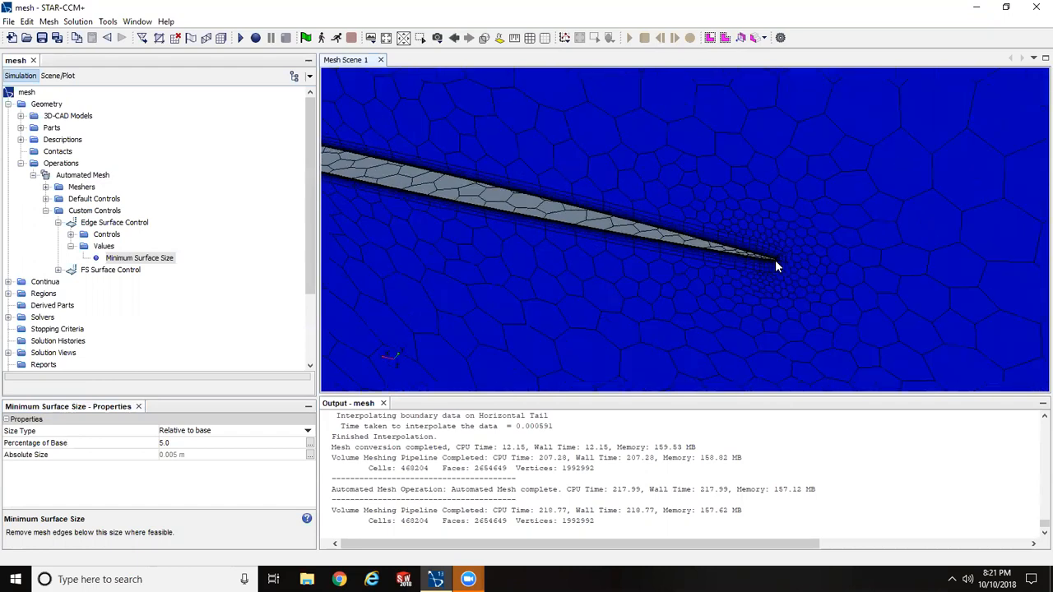
pyautogui.moveTo(827, 236)
pyautogui.mouseDown()
pyautogui.moveTo(832, 248)
pyautogui.moveTo(826, 230)
pyautogui.mouseUp()
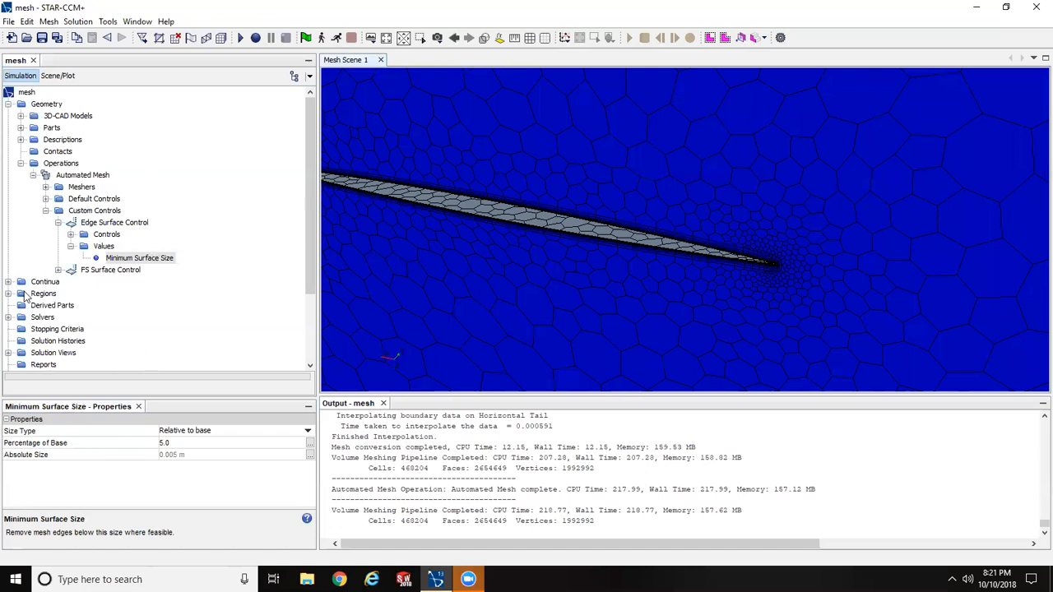
# - Collapse the Geometry branch of the simulation tree and check which models the Physics 1 continuum already contains
pyautogui.scroll(-3, 28, 340)
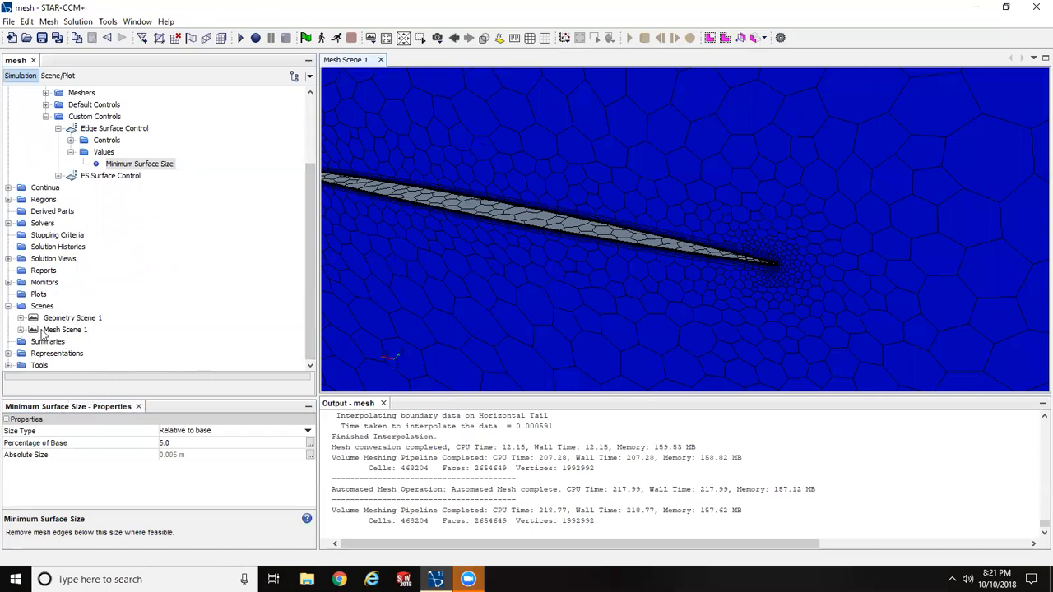
pyautogui.click(306, 161)
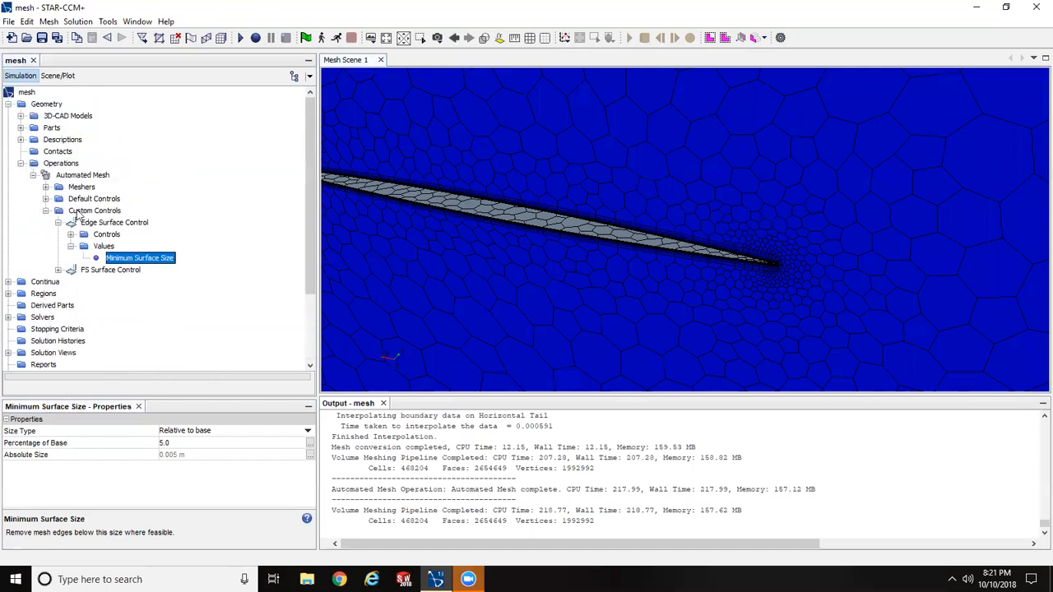
pyautogui.click(20, 163)
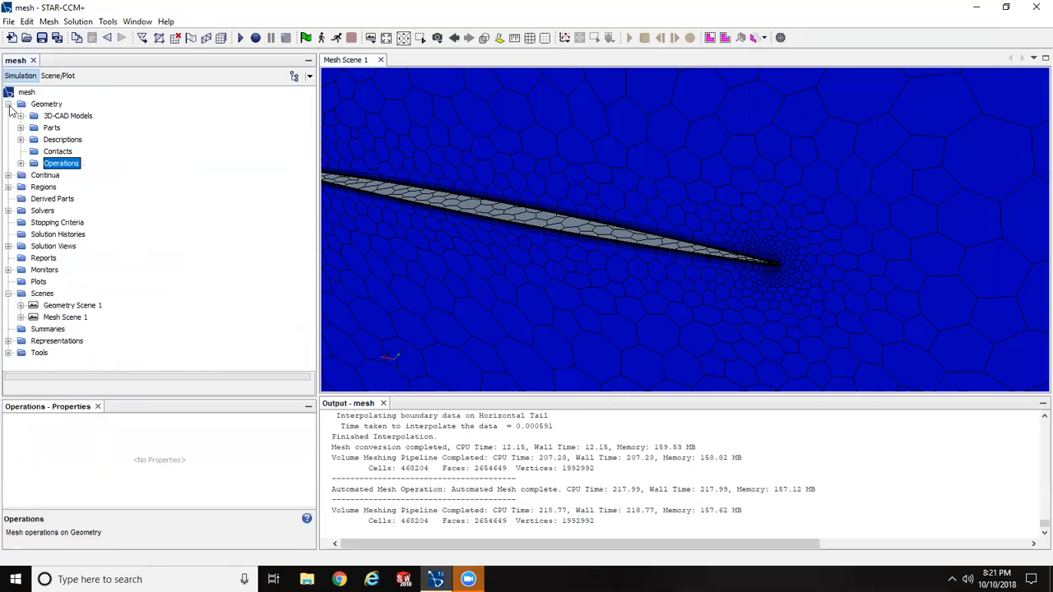
pyautogui.click(8, 105)
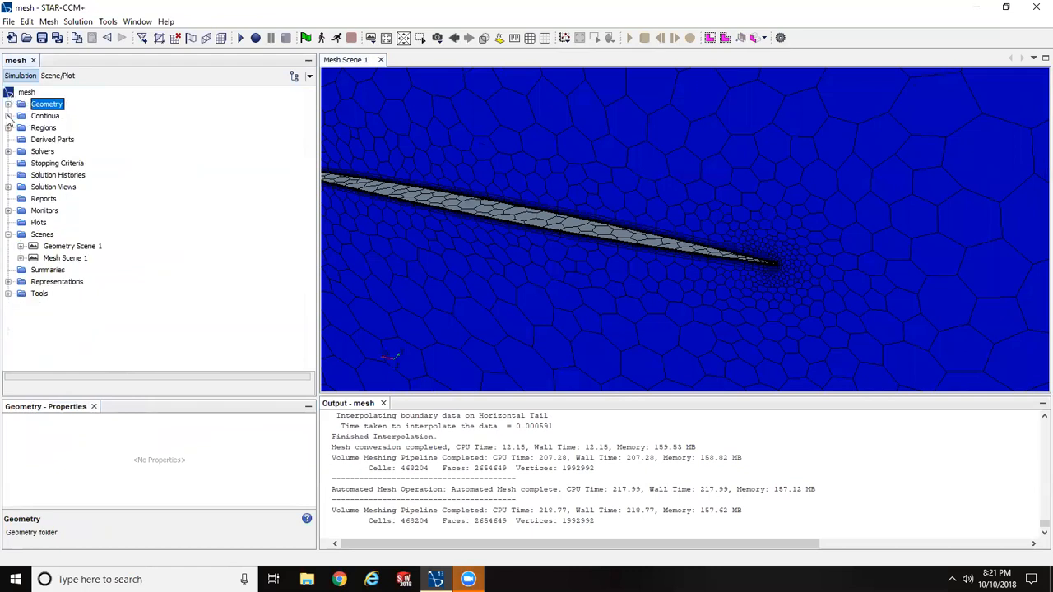
pyautogui.click(8, 116)
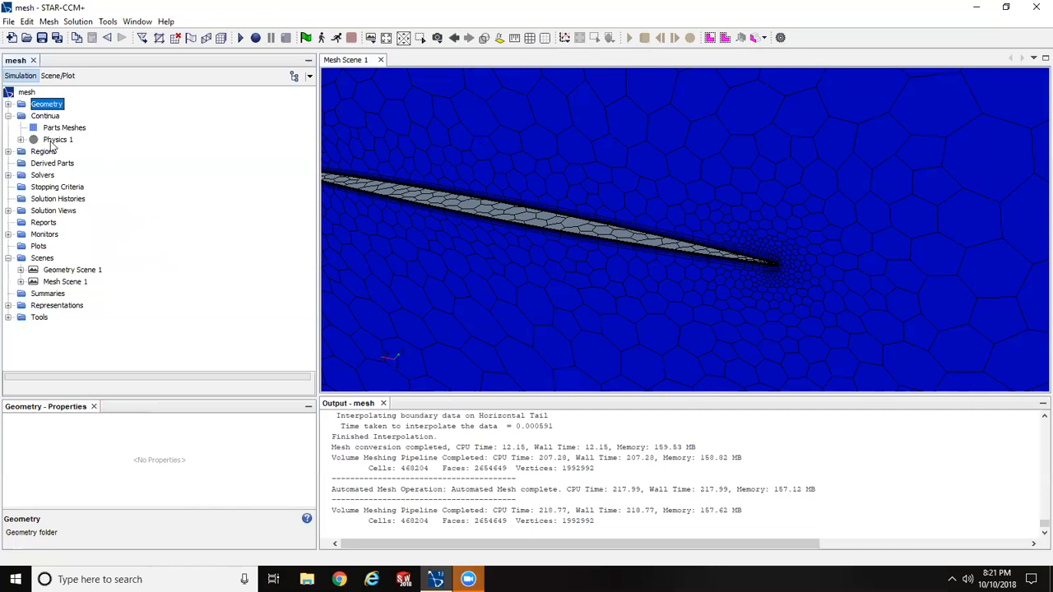
pyautogui.click(20, 140)
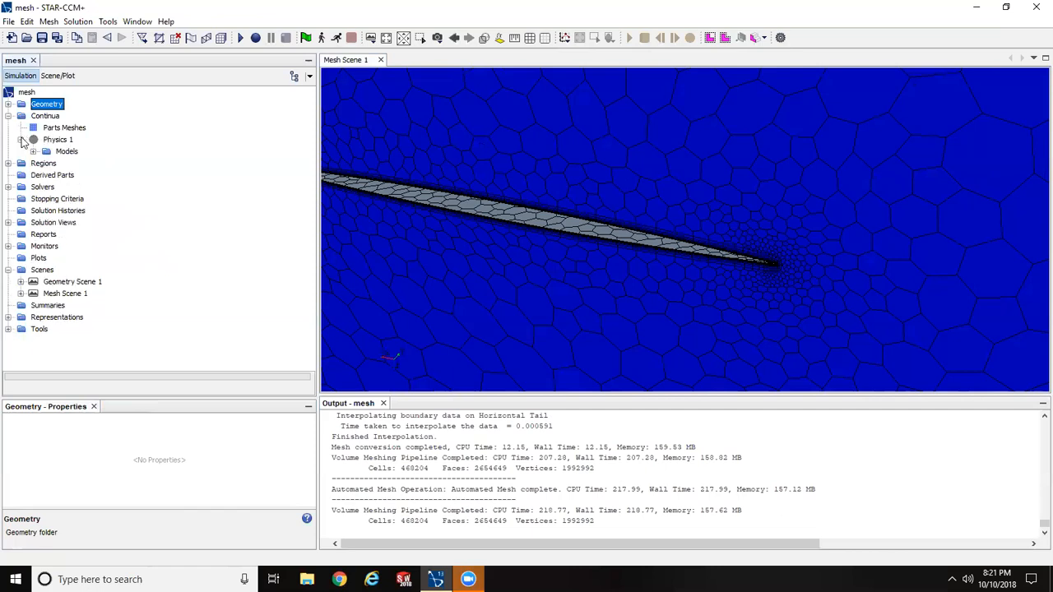
pyautogui.click(33, 151)
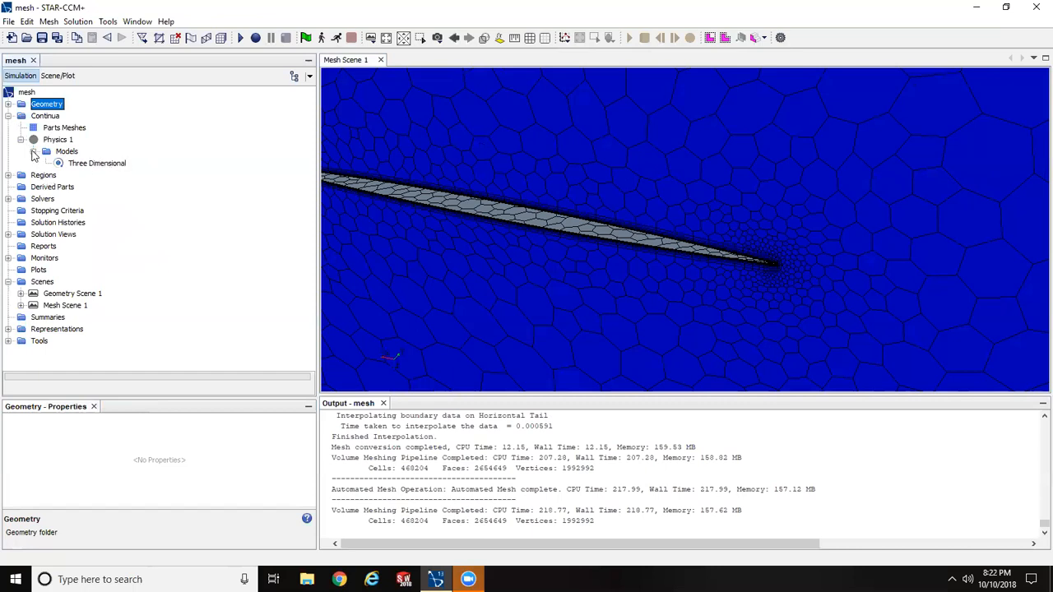
pyautogui.click(33, 152)
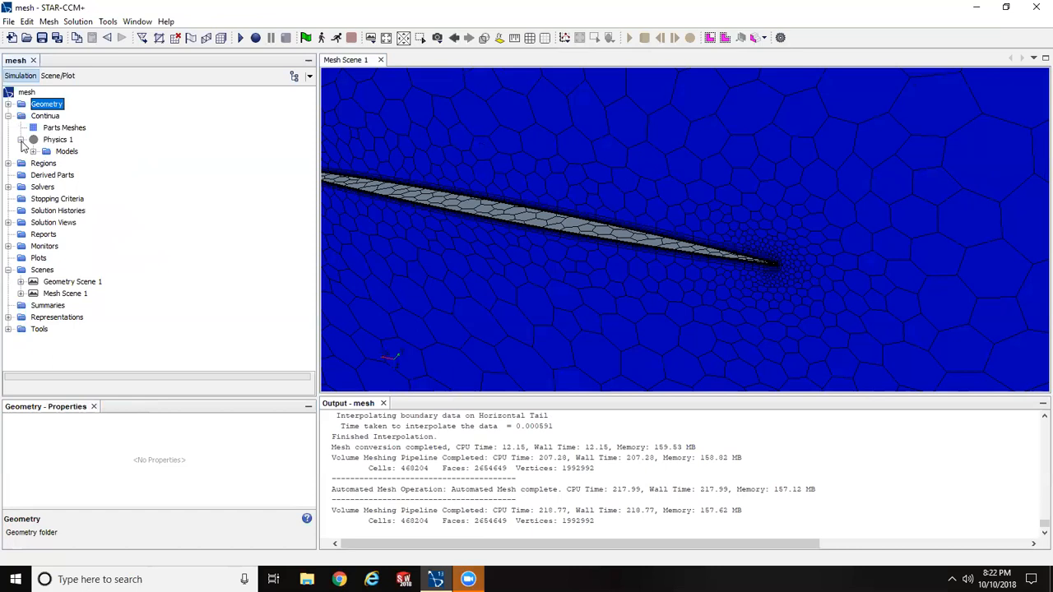
pyautogui.click(20, 140)
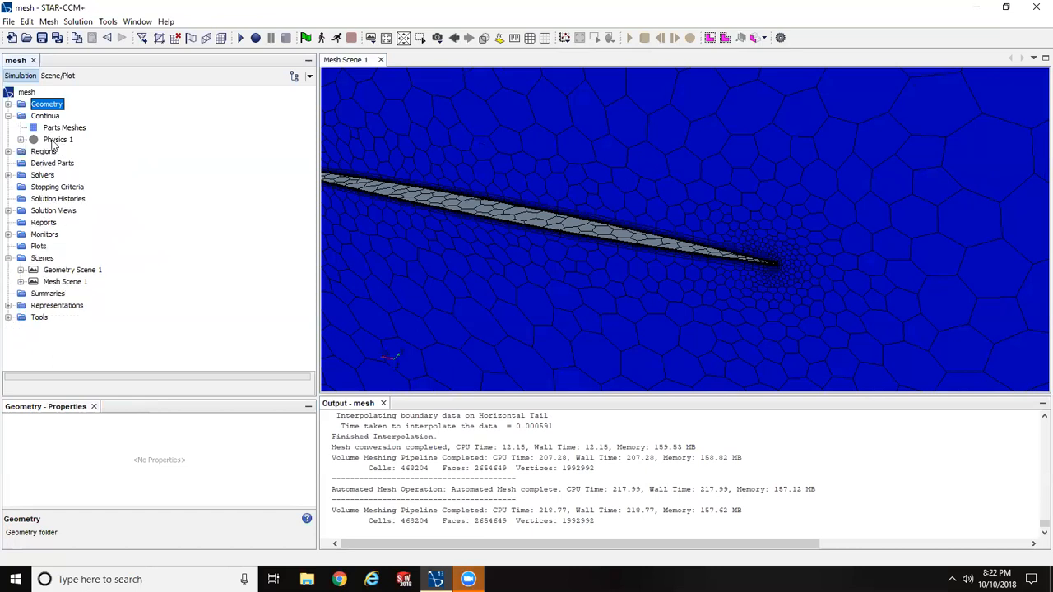
# - Open model selection for the Physics 1 continuum and choose Steady, Gas and Coupled Flow
pyautogui.rightClick(55, 142)
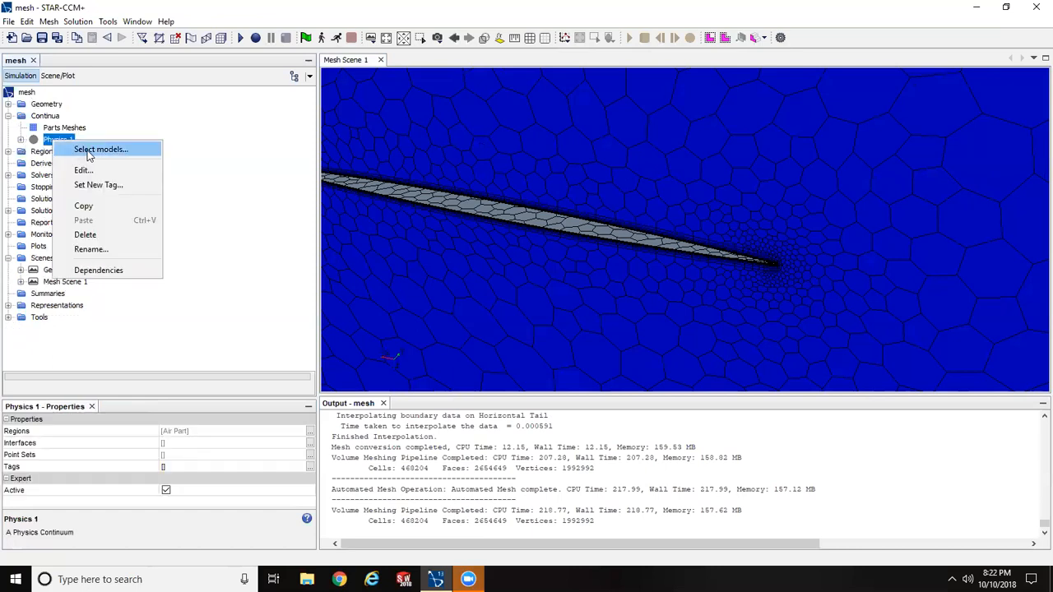
pyautogui.click(88, 156)
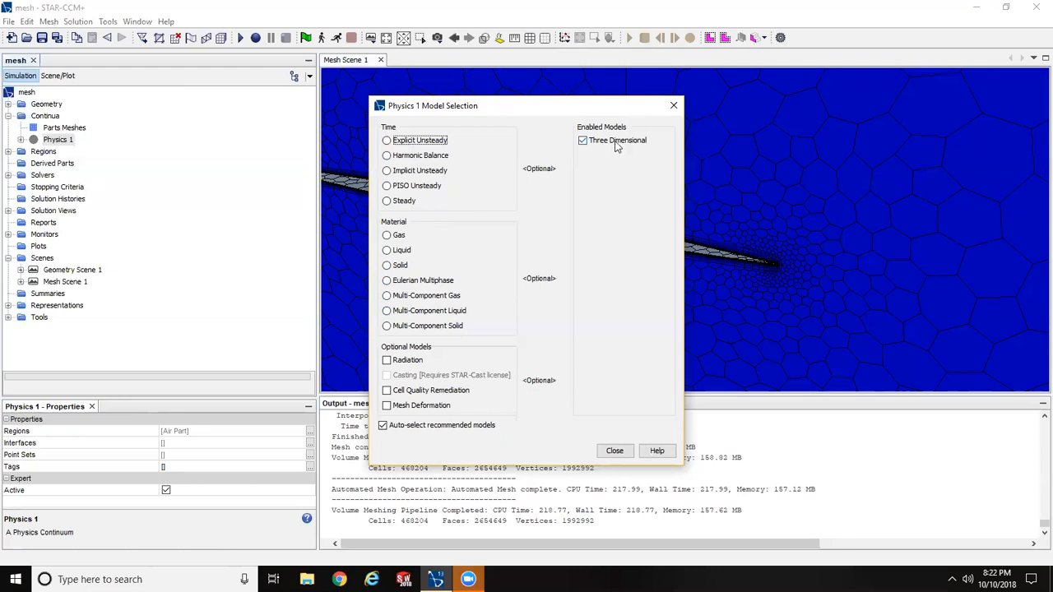
pyautogui.click(386, 203)
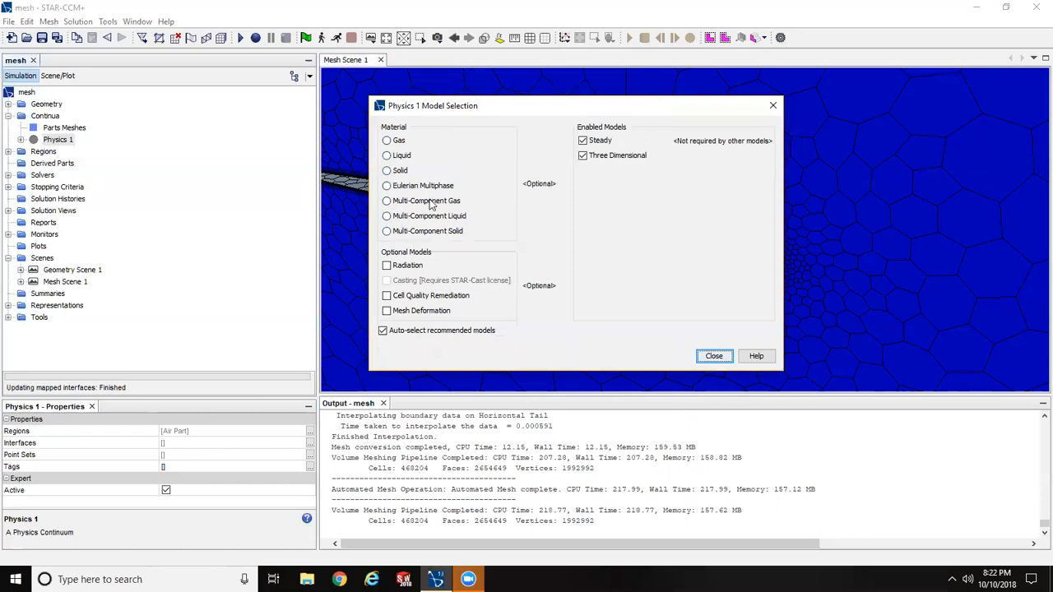
pyautogui.click(386, 140)
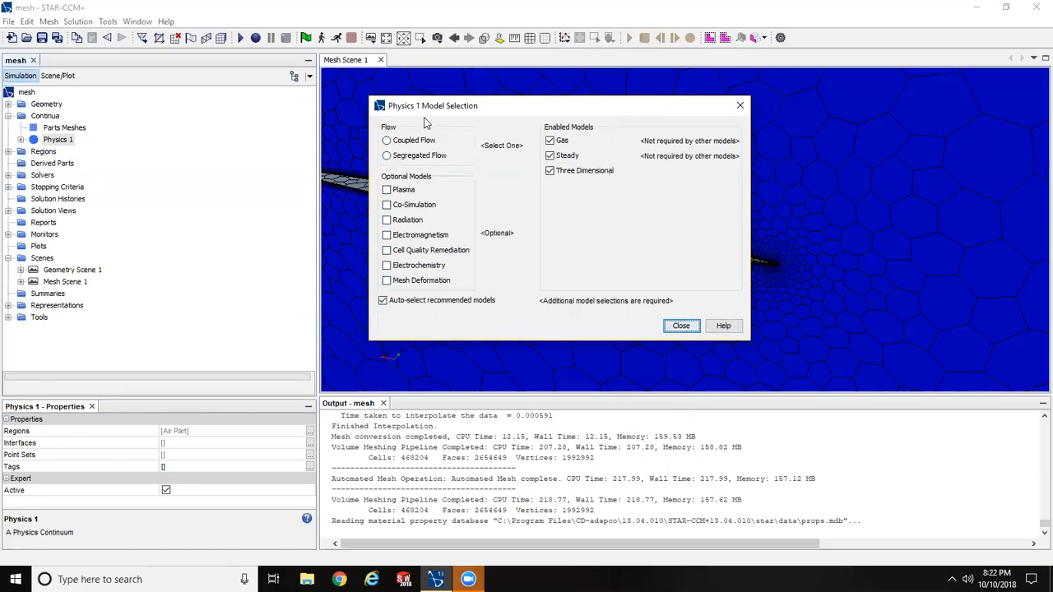
pyautogui.click(387, 141)
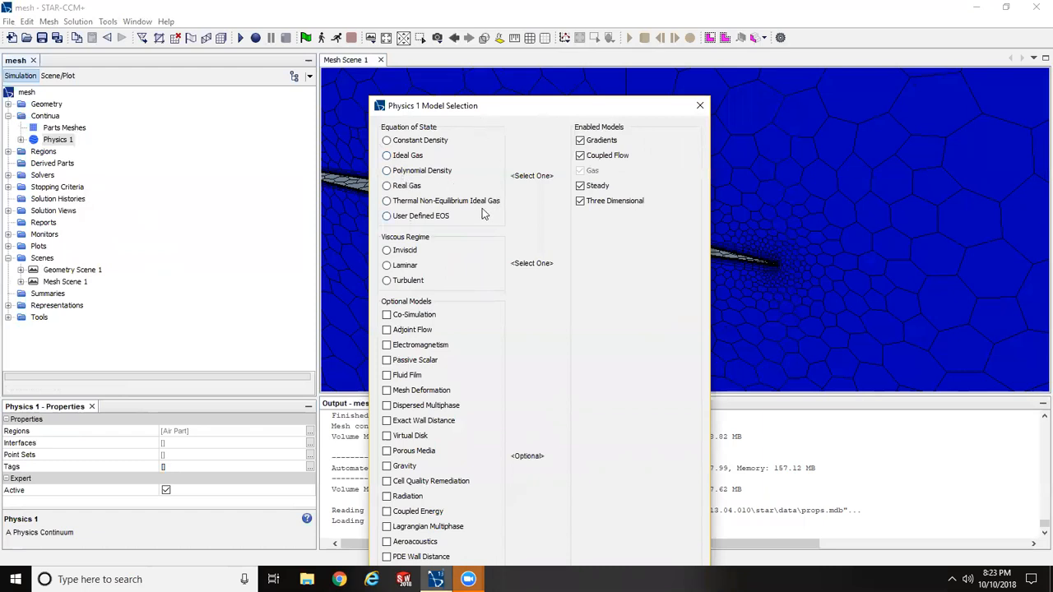
# - Complete the Physics 1 model selection with Ideal Gas, Turbulent and K-Omega Turbulence
pyautogui.click(387, 155)
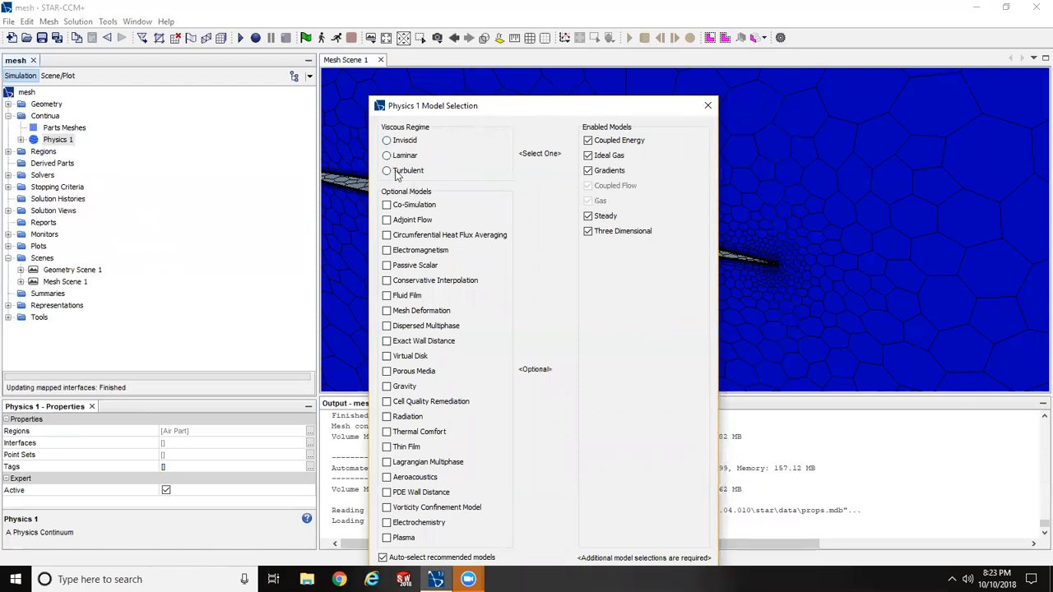
pyautogui.click(386, 170)
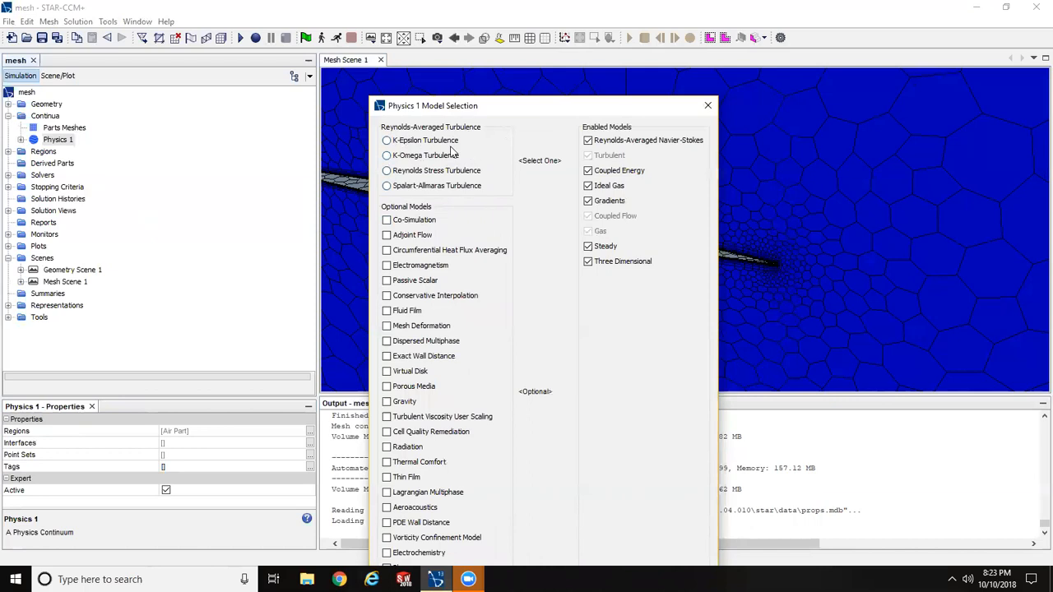
pyautogui.click(386, 155)
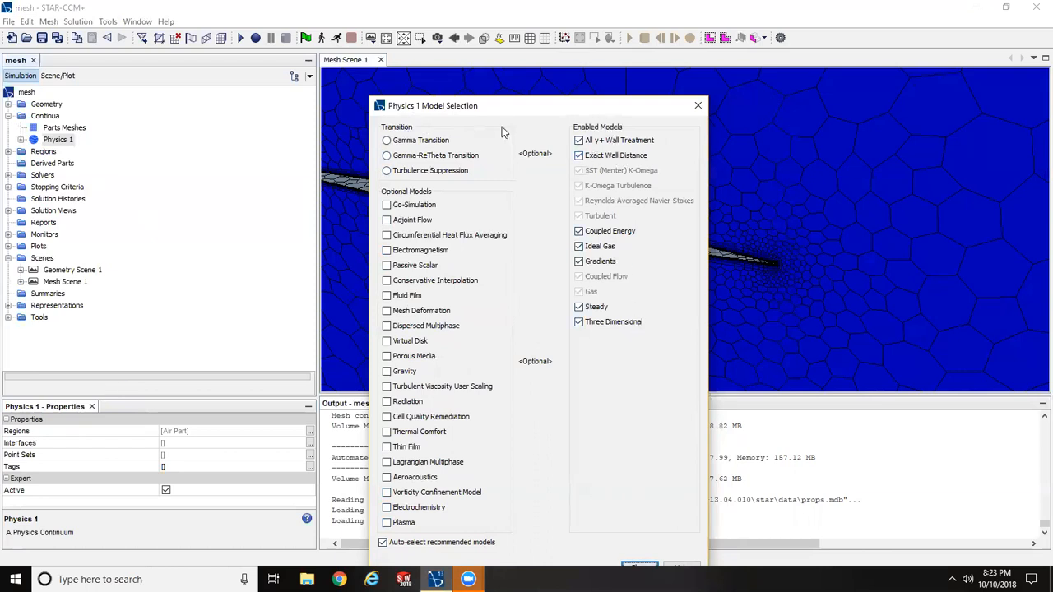
pyautogui.moveTo(493, 112); pyautogui.dragTo(479, 83)
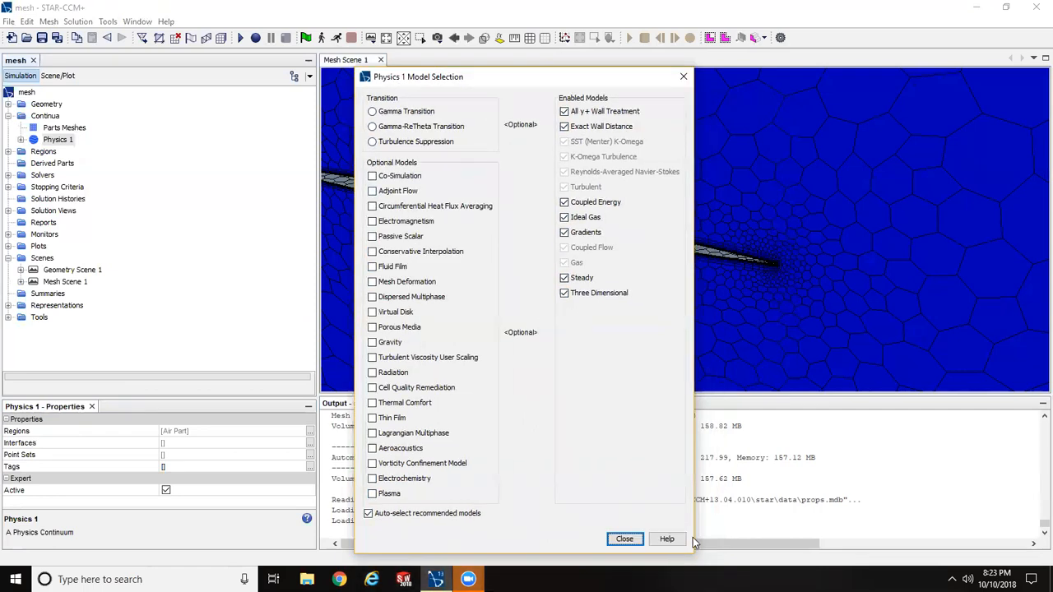
pyautogui.click(625, 539)
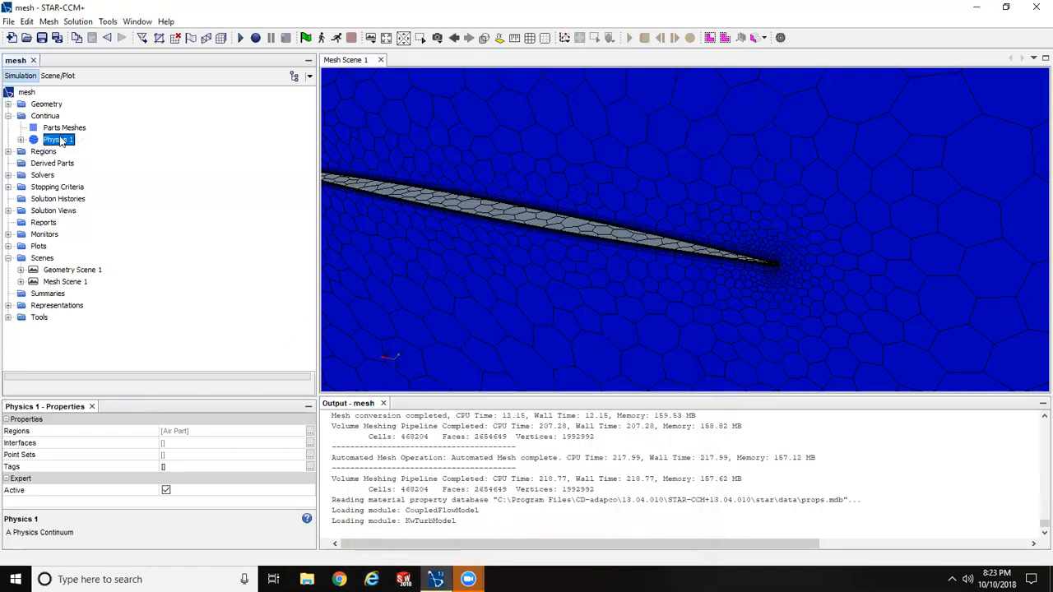
# - Set the Minimum Absolute Pressure of the Coupled Flow model in Physics 1 to 100 Pa
pyautogui.click(21, 140)
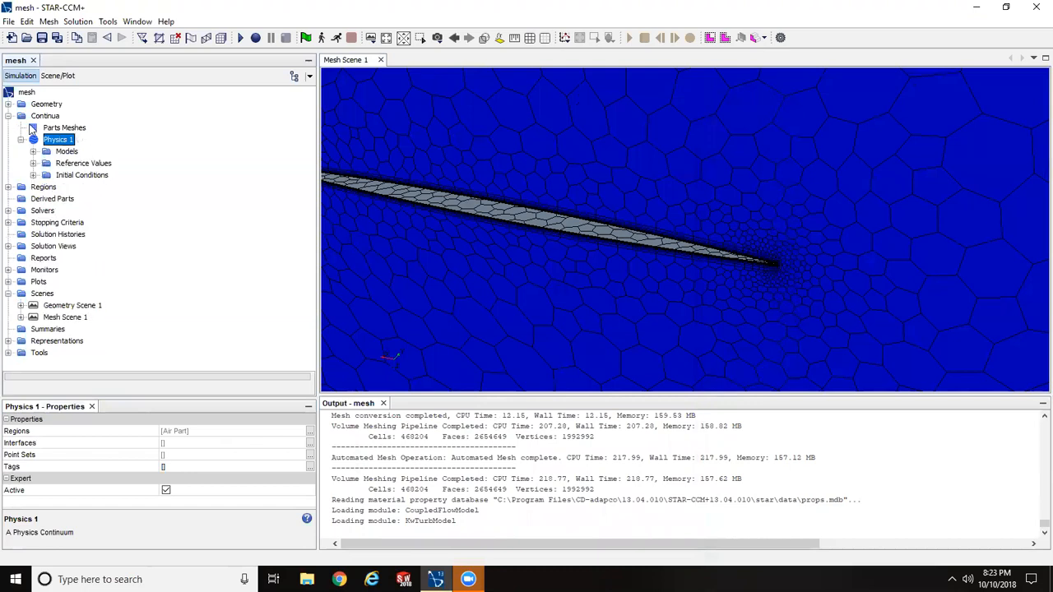
pyautogui.click(33, 152)
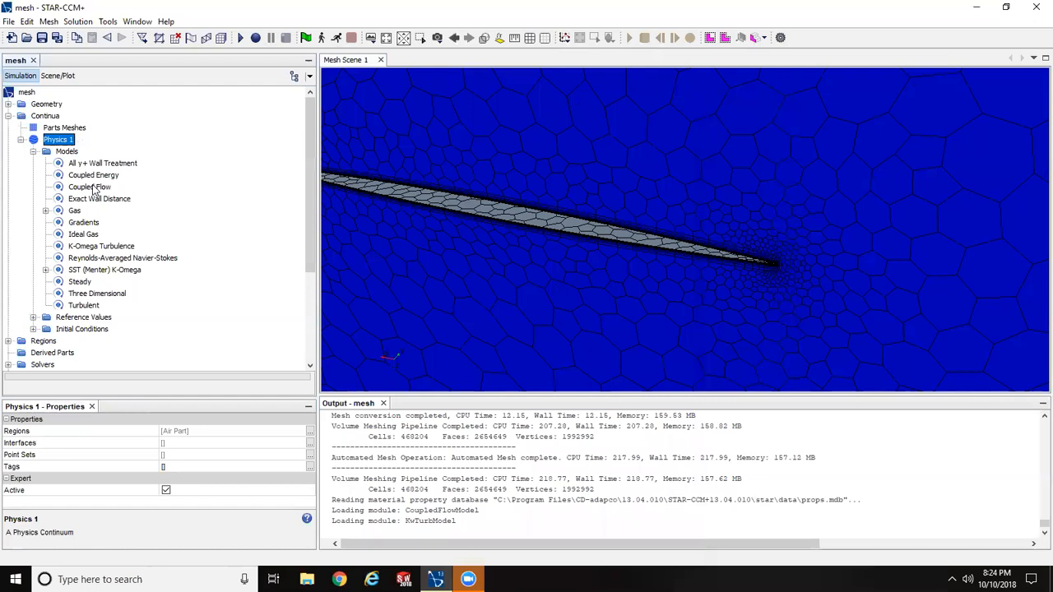
pyautogui.click(96, 189)
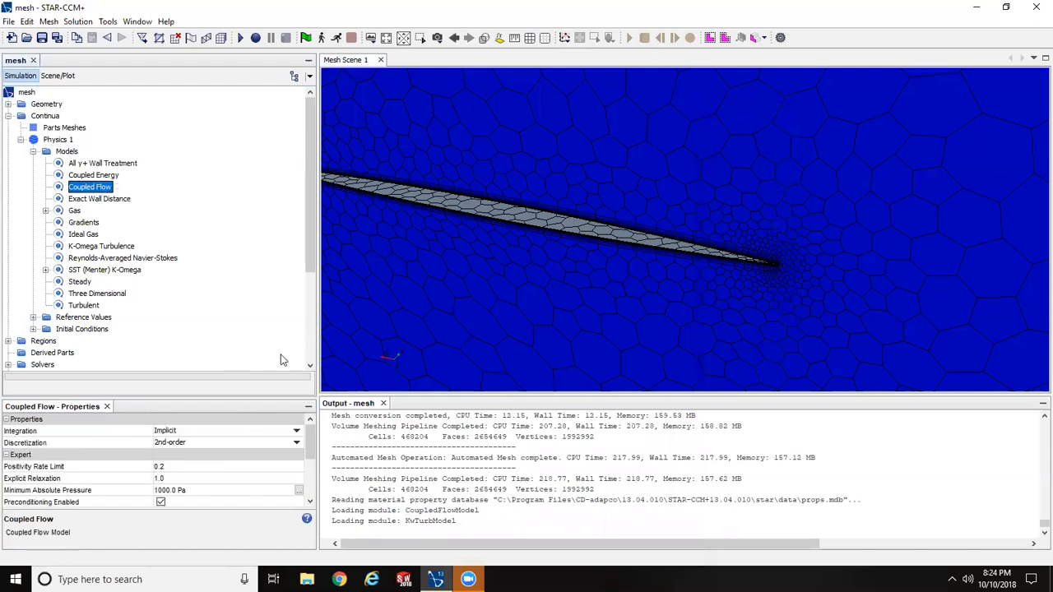
pyautogui.click(168, 490)
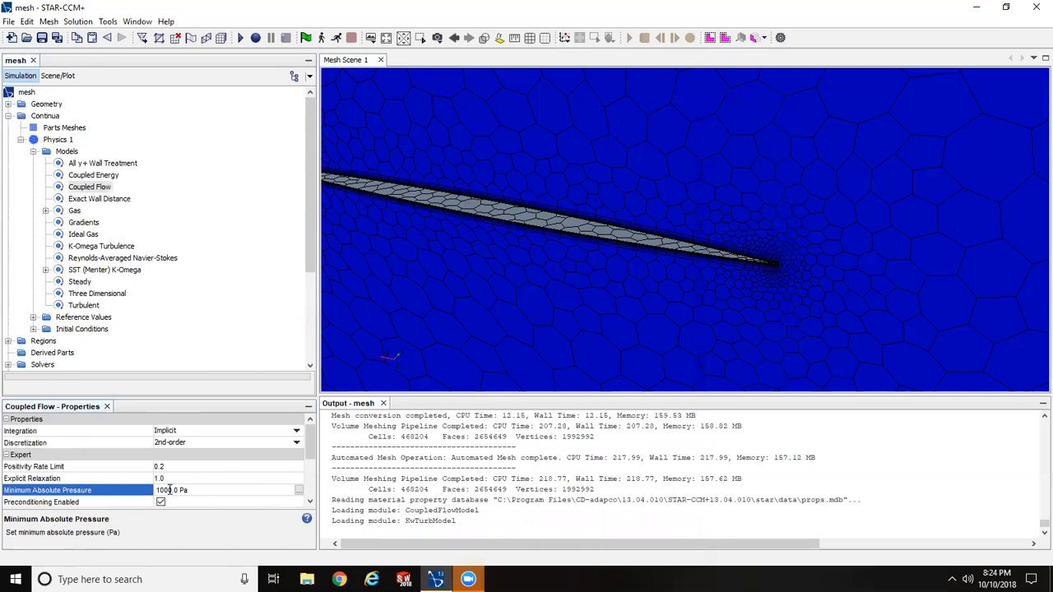
pyautogui.press('BackSpace')
pyautogui.press('Return')
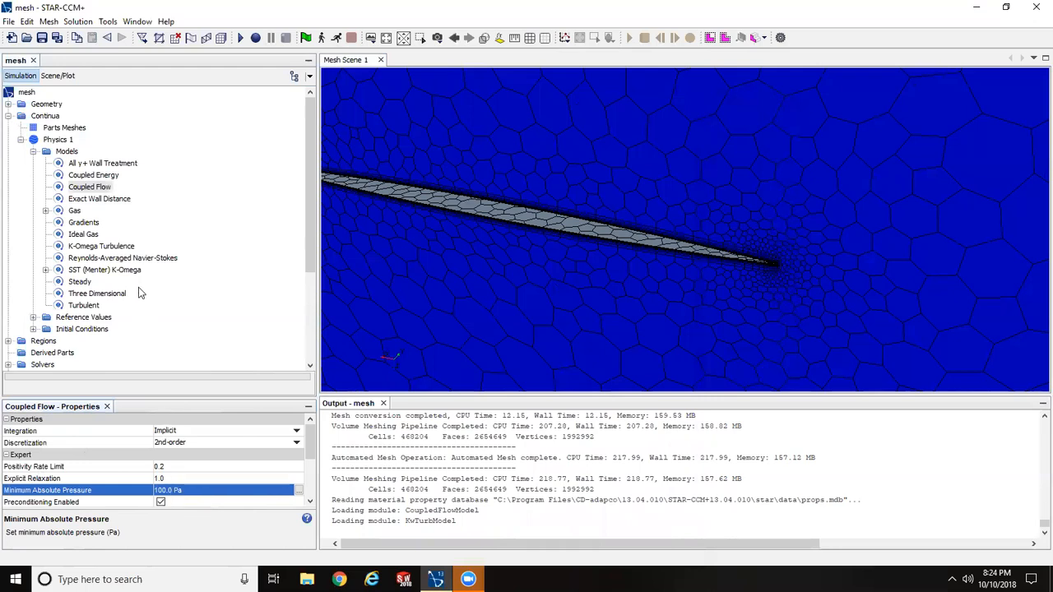
pyautogui.click(34, 152)
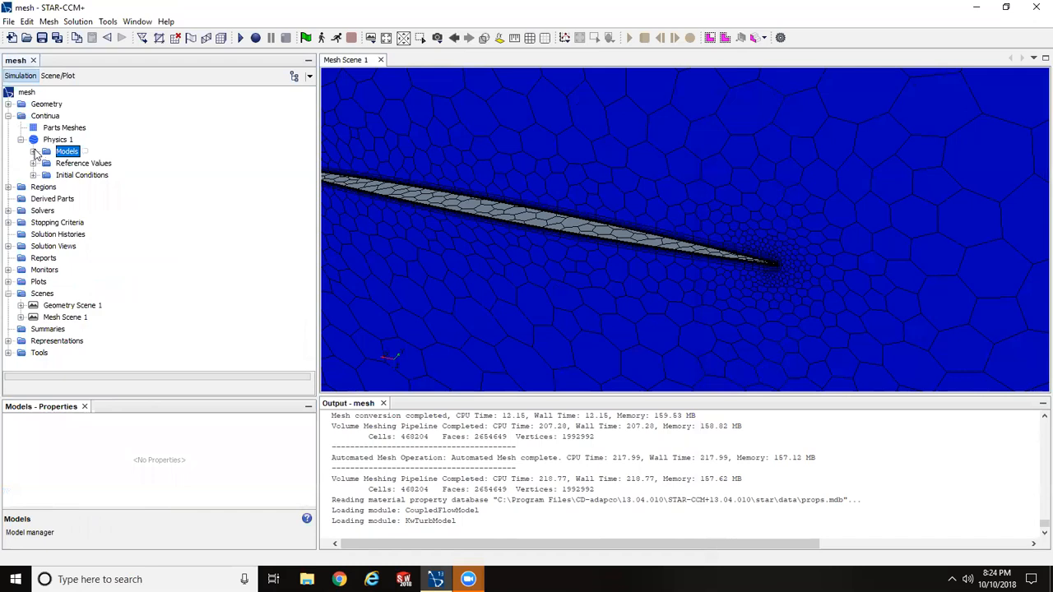
# - Set the Reference Pressure in the Physics 1 reference values to 0.0 Pa
pyautogui.click(34, 164)
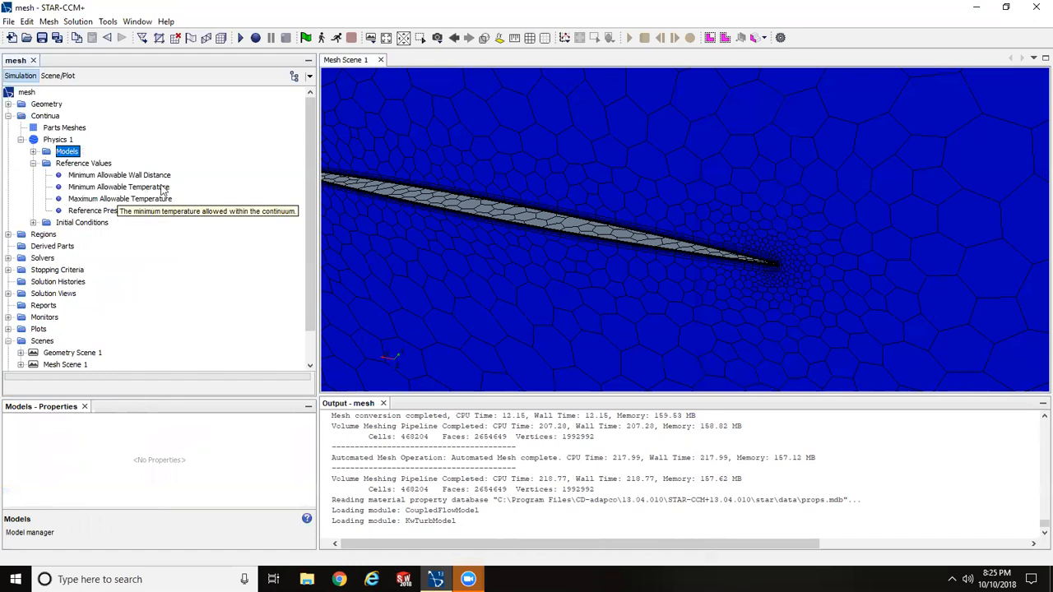
pyautogui.click(102, 211)
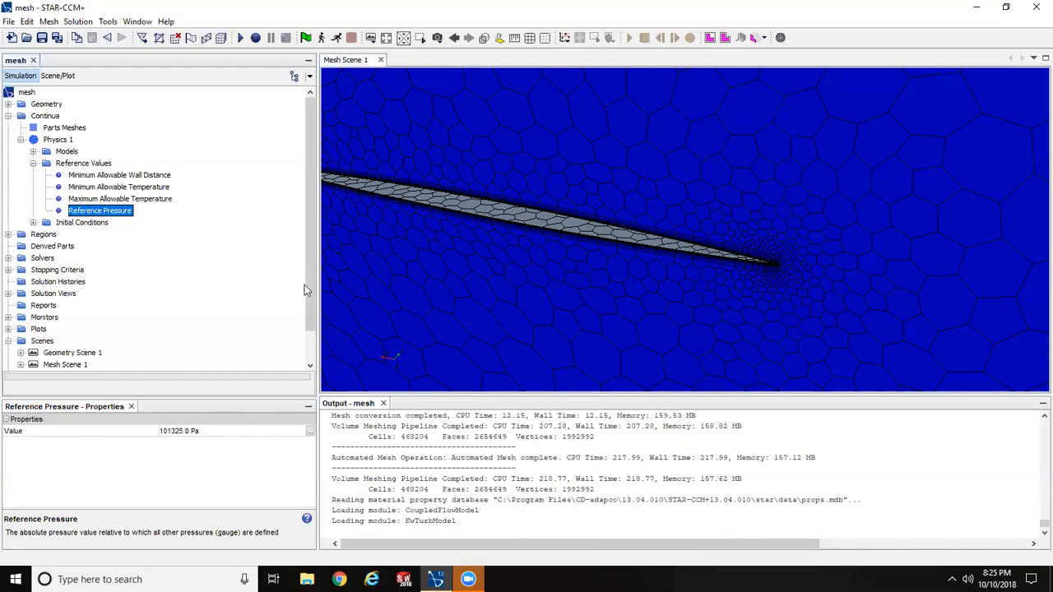
pyautogui.click(209, 432)
pyautogui.write('0')
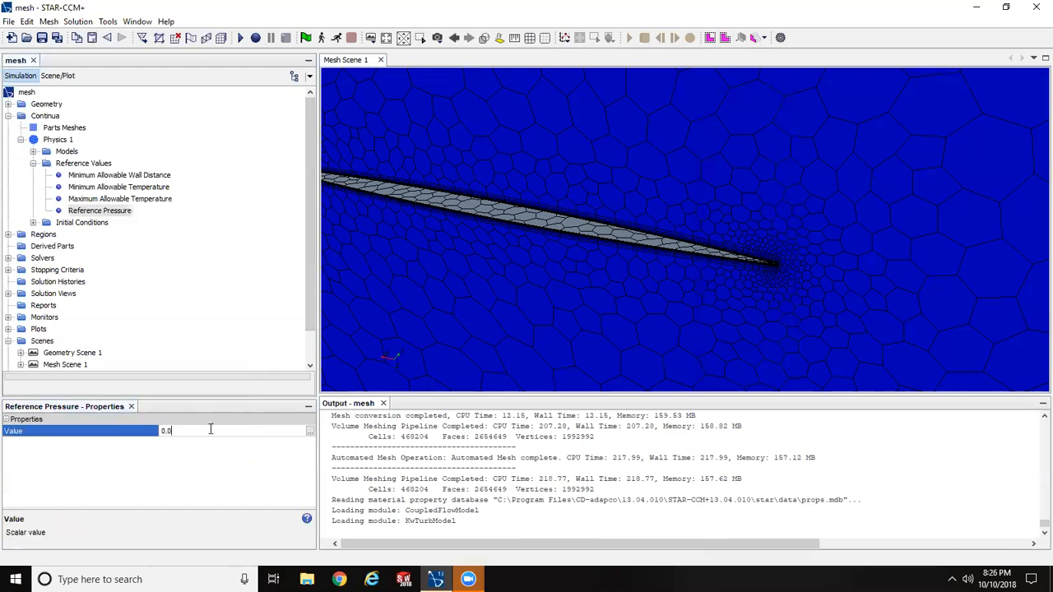
pyautogui.press('Return')
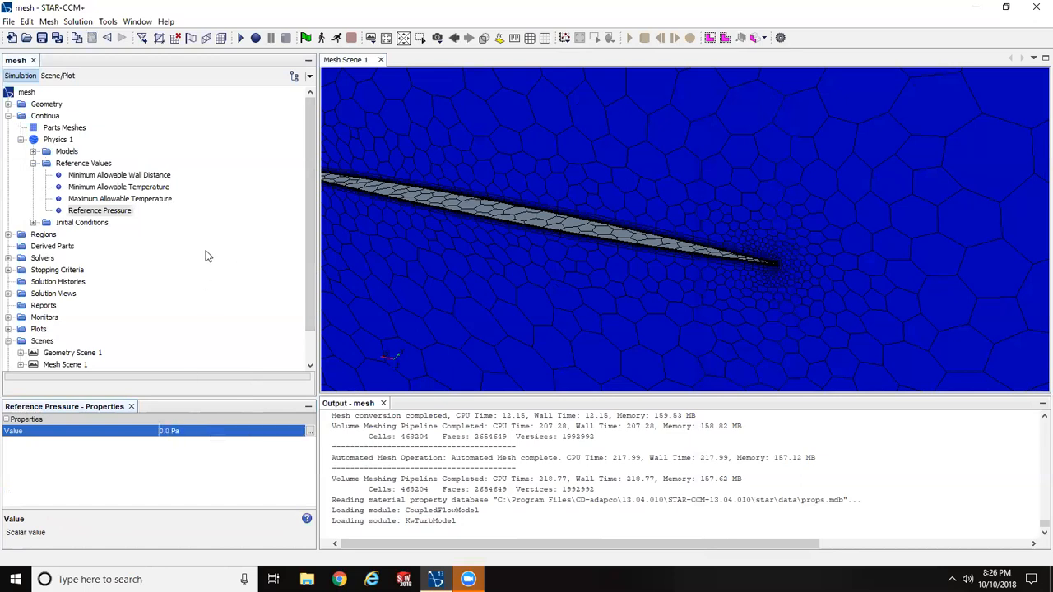
pyautogui.click(33, 165)
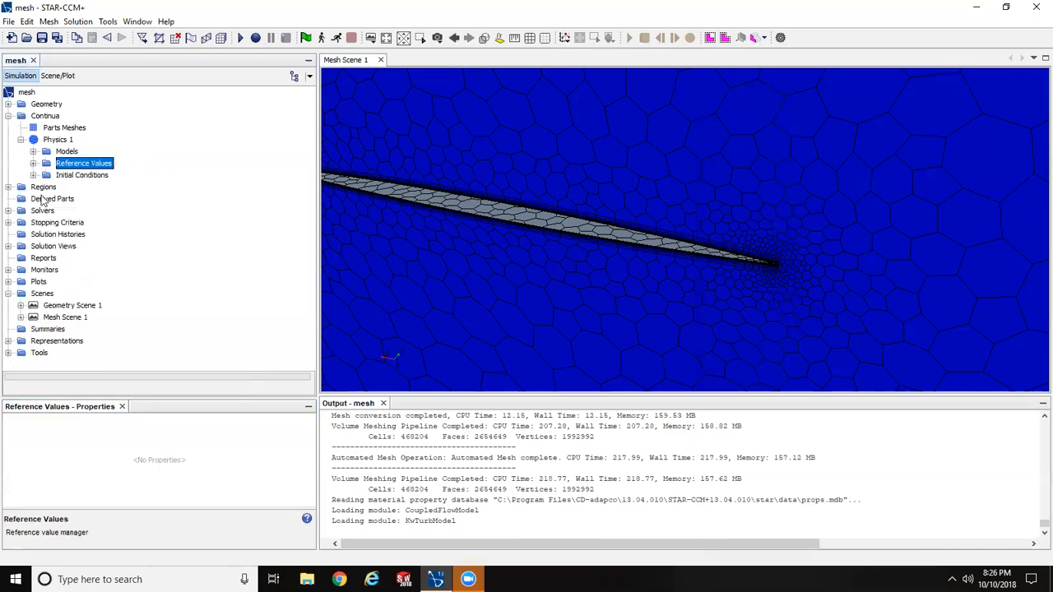
# - List the Physics 1 initial conditions and Air Part boundaries, and examine the meshed domain from several angles, including its axis orientation
pyautogui.click(33, 175)
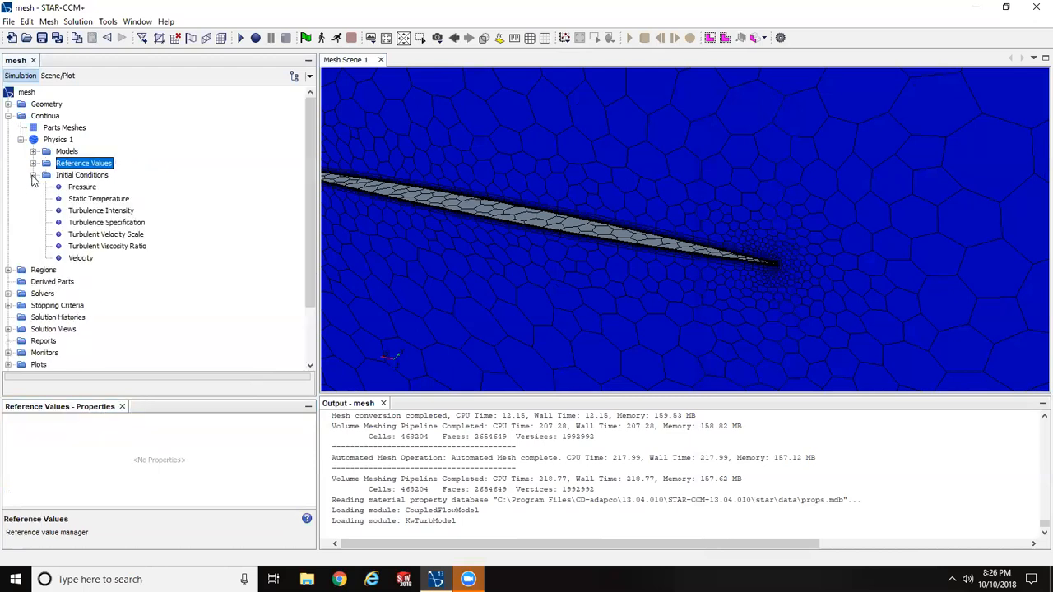
pyautogui.click(9, 269)
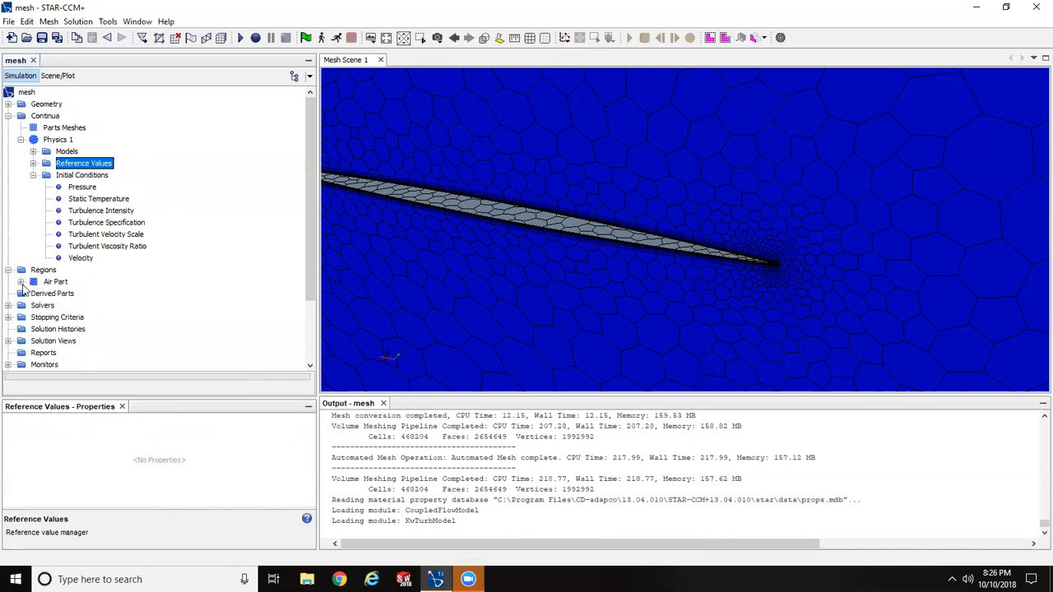
pyautogui.click(21, 281)
pyautogui.click(33, 294)
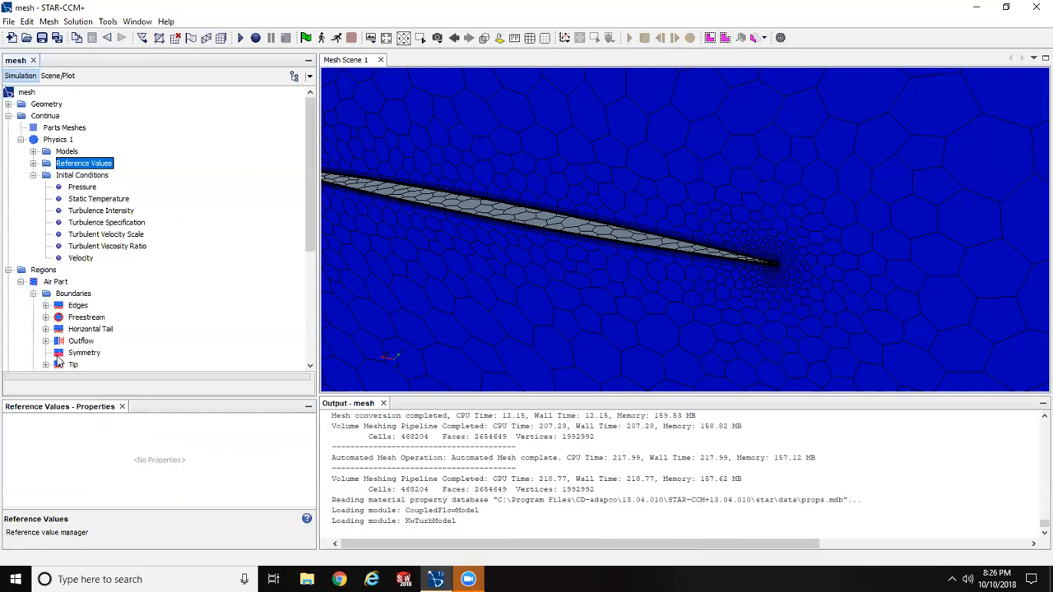
pyautogui.scroll(-1, 83, 344)
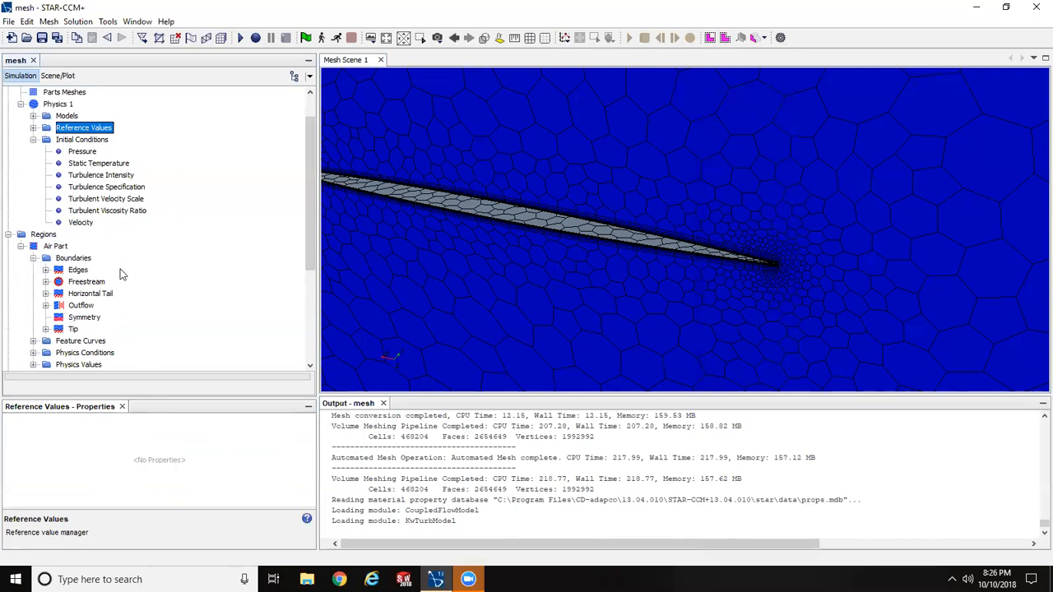
pyautogui.scroll(-8, 666, 165)
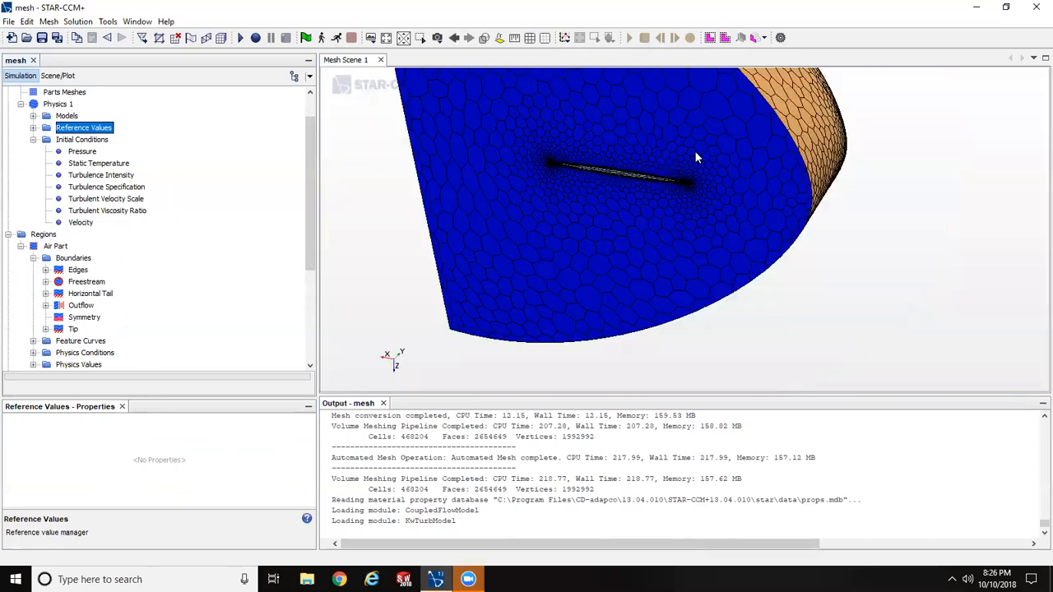
pyautogui.moveTo(740, 173); pyautogui.dragTo(833, 227)
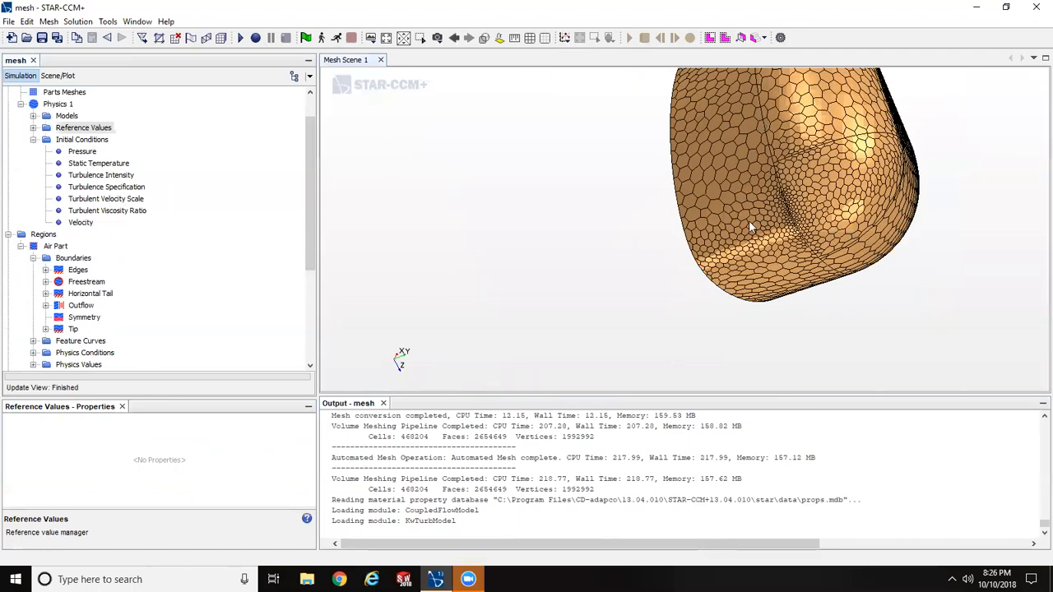
pyautogui.moveTo(754, 271)
pyautogui.mouseDown()
pyautogui.moveTo(807, 246)
pyautogui.moveTo(887, 252)
pyautogui.moveTo(876, 237)
pyautogui.mouseUp()
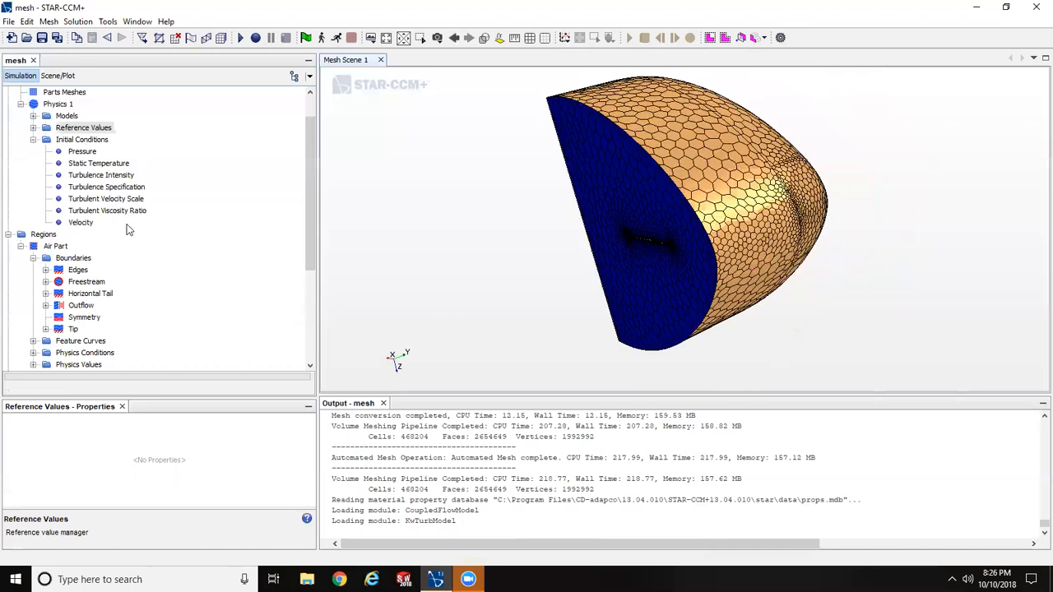
pyautogui.moveTo(714, 122)
pyautogui.mouseDown()
pyautogui.moveTo(794, 159)
pyautogui.moveTo(817, 207)
pyautogui.moveTo(805, 188)
pyautogui.moveTo(870, 245)
pyautogui.moveTo(871, 233)
pyautogui.moveTo(827, 217)
pyautogui.moveTo(837, 214)
pyautogui.mouseUp()
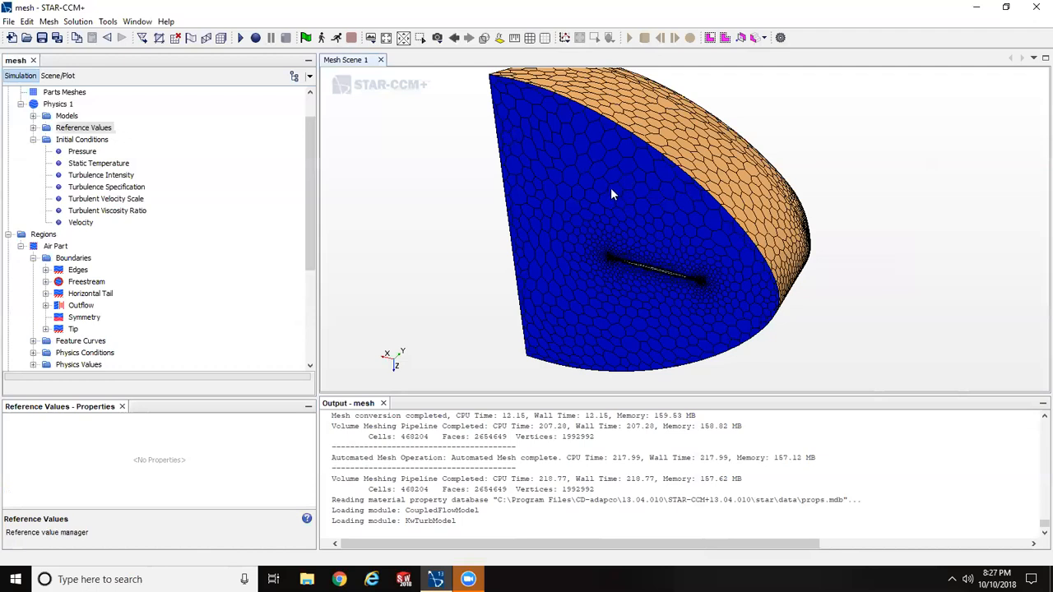
pyautogui.moveTo(615, 194); pyautogui.dragTo(606, 192)
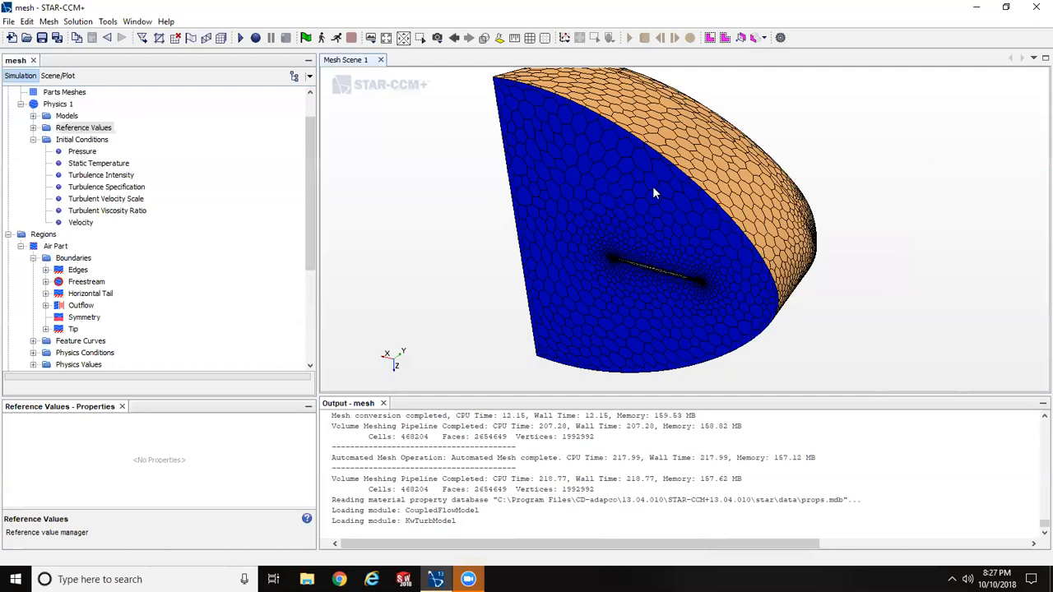
# - Set the initial Pressure of Physics 1 to a constant 2.59 psi
pyautogui.click(82, 152)
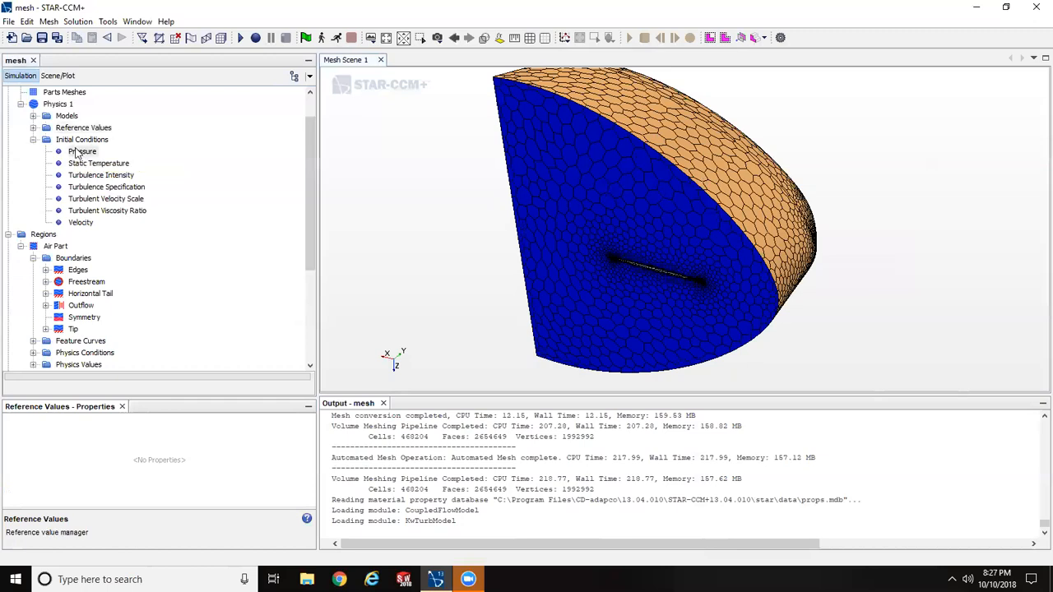
pyautogui.click(207, 442)
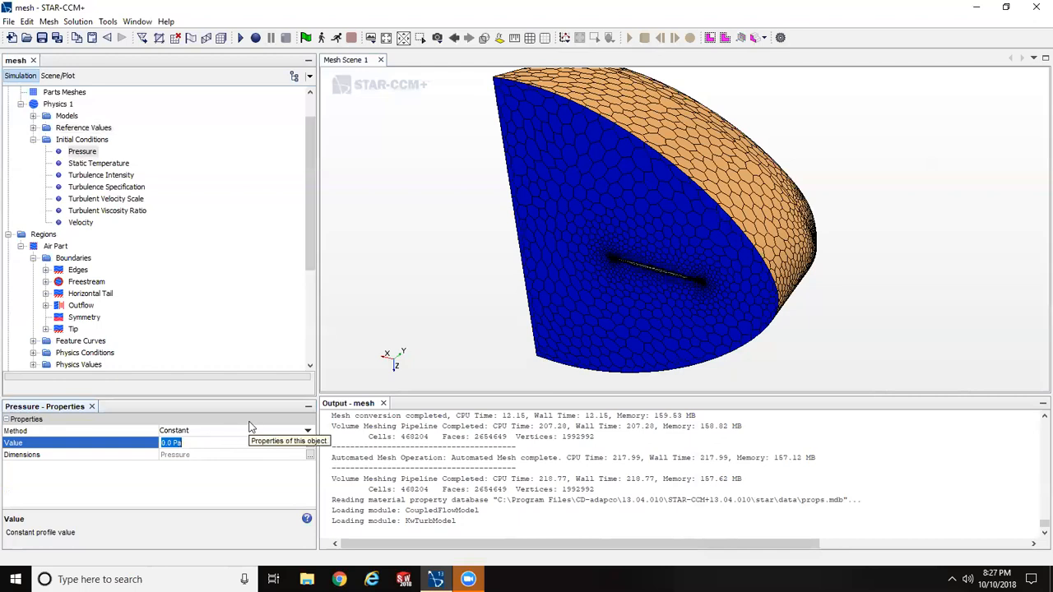
pyautogui.write('2.59 psi')
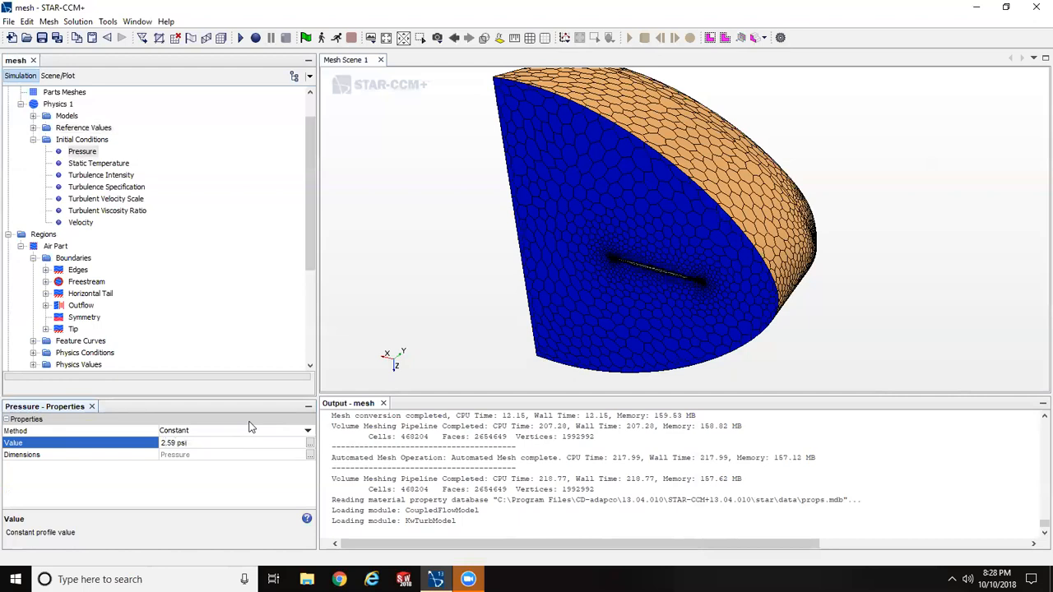
pyautogui.click(249, 423)
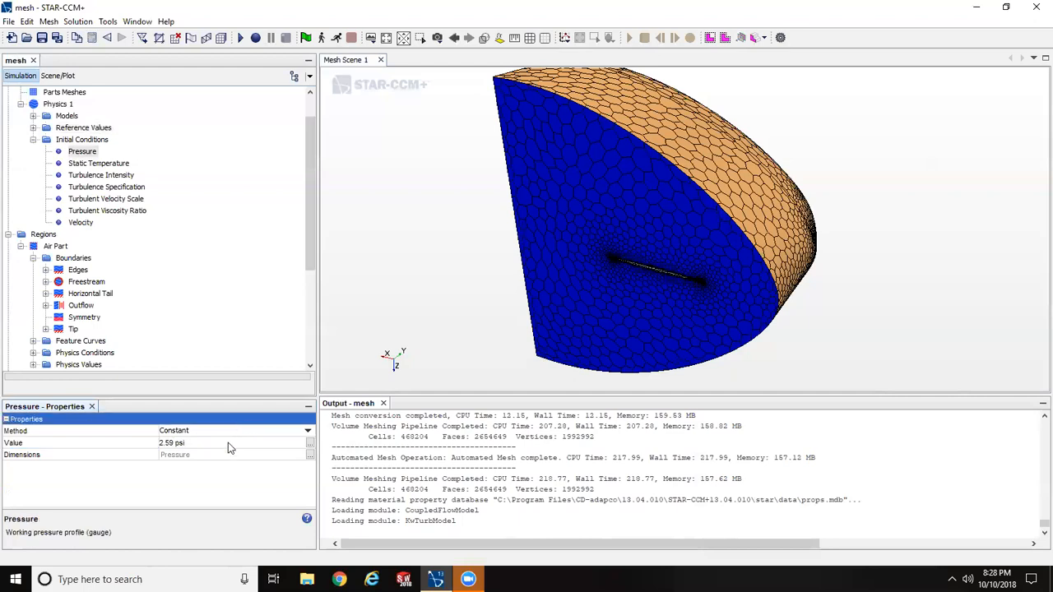
# - Set the initial Static Temperature of Physics 1 to a constant 389.97 R
pyautogui.click(85, 165)
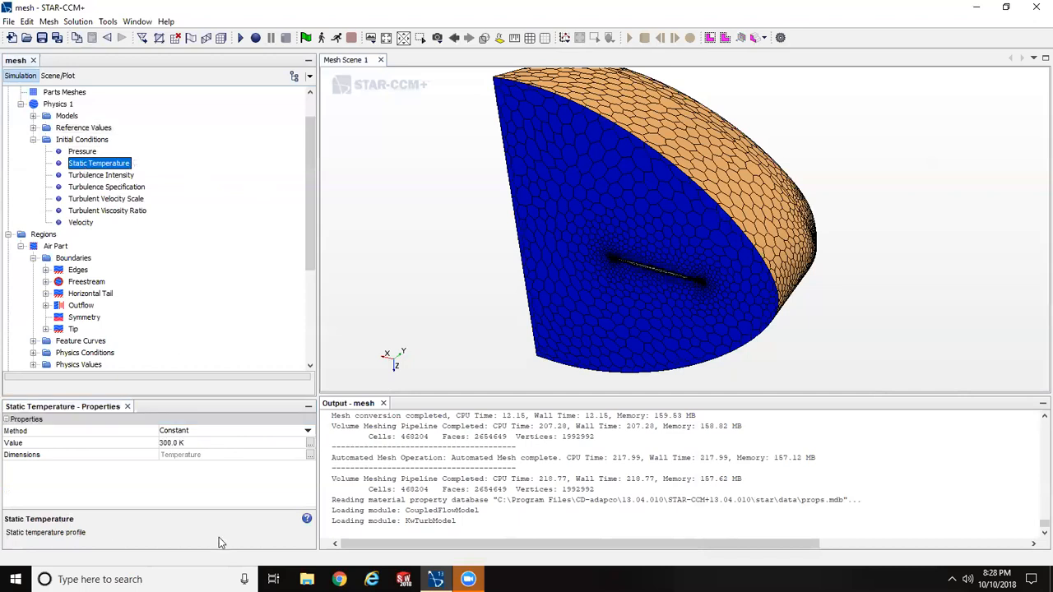
pyautogui.click(201, 443)
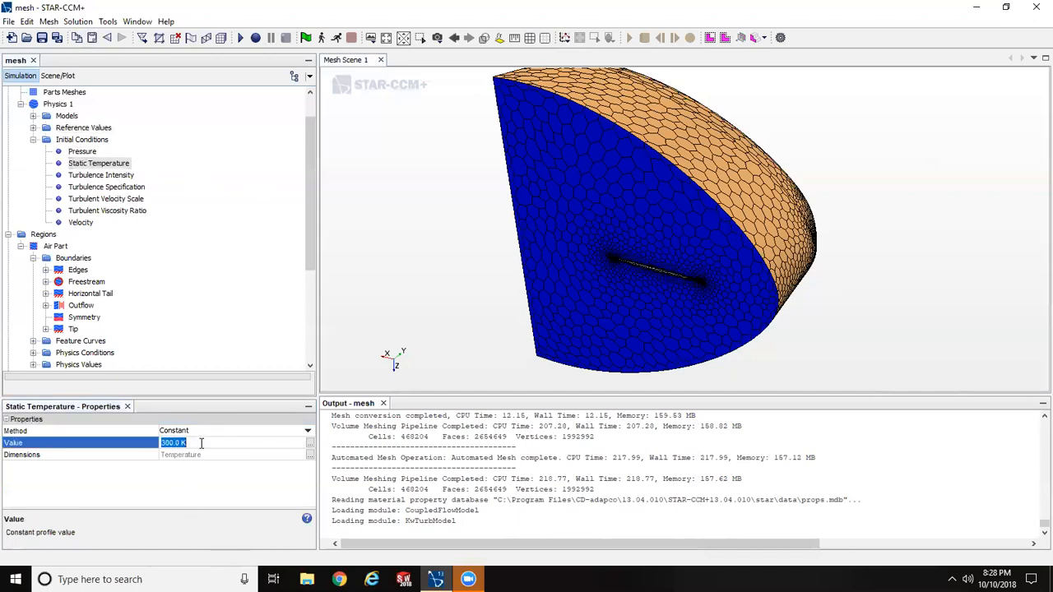
pyautogui.write('389.97 R')
pyautogui.press('Return')
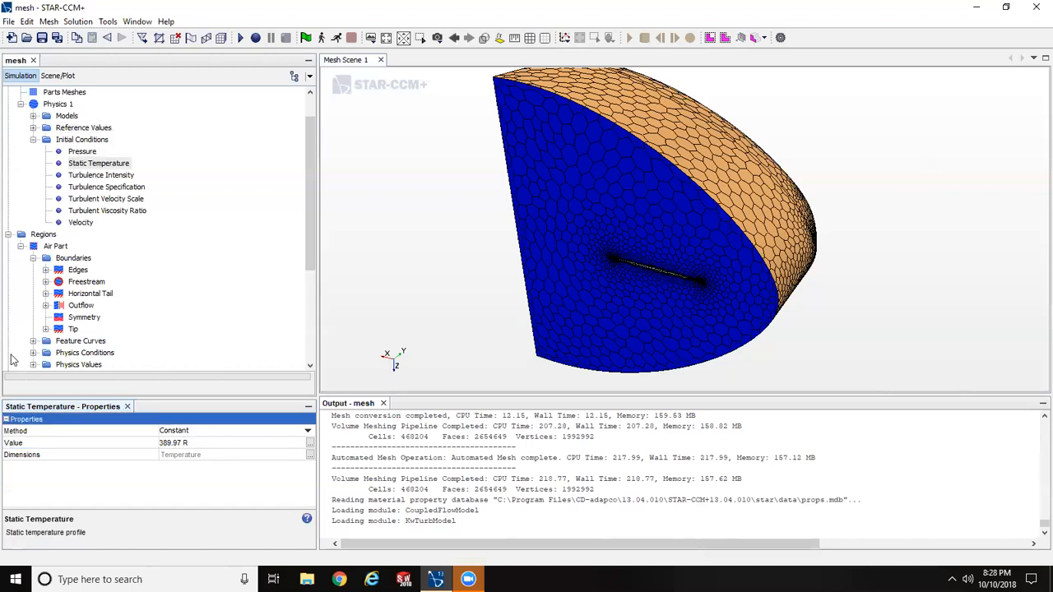
# - Set the initial Velocity of Physics 1 to [1645.46, 0.0, 0.0] ft/s in the Laboratory coordinate system
pyautogui.click(82, 227)
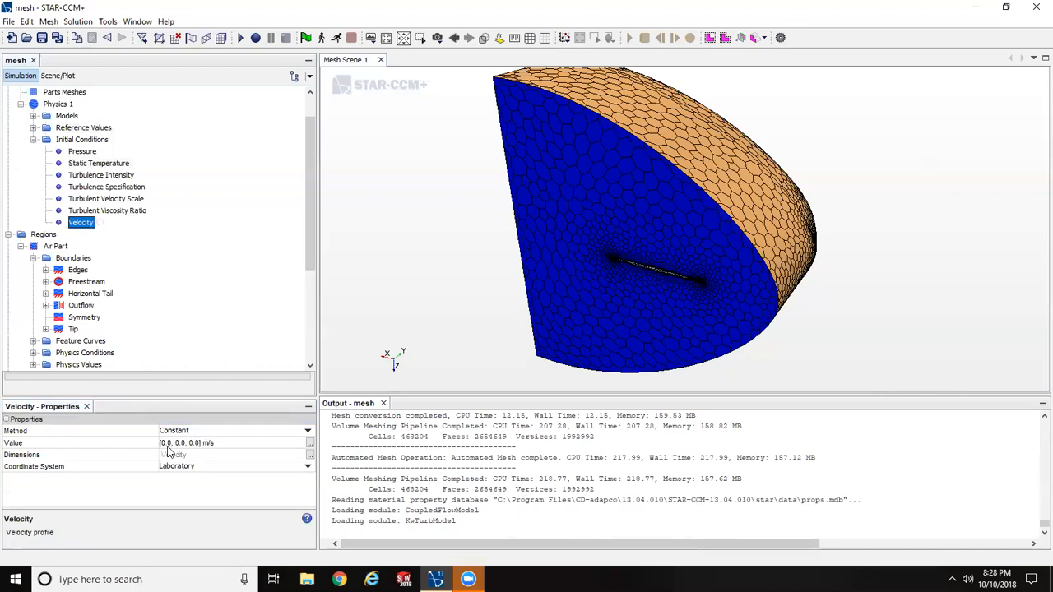
pyautogui.click(174, 443)
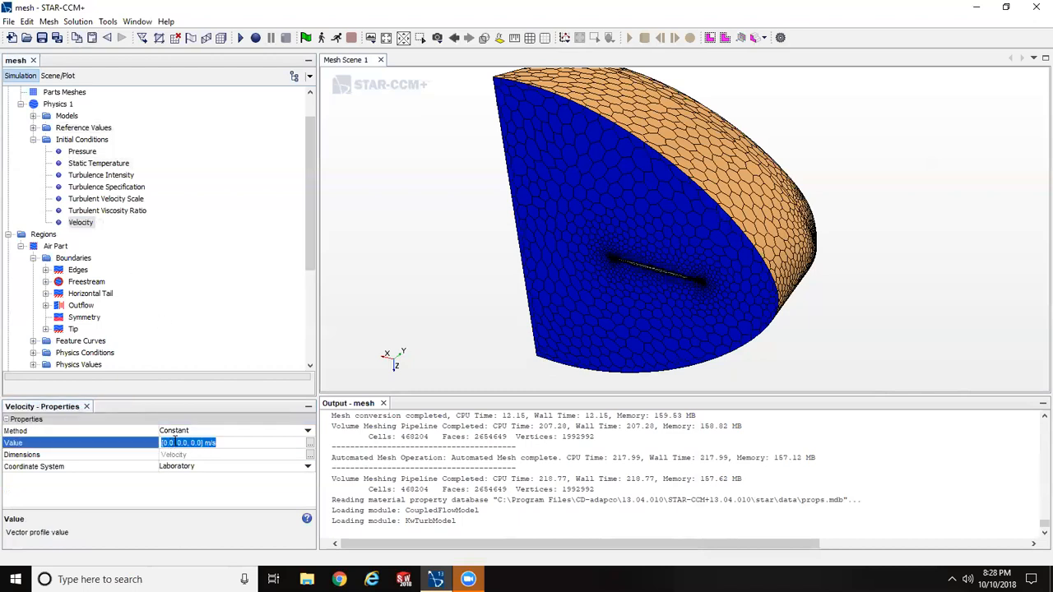
pyautogui.click(174, 443)
pyautogui.press('BackSpace')
pyautogui.press('BackSpace')
pyautogui.press('BackSpace')
pyautogui.write('15')
pyautogui.press('BackSpace')
pyautogui.write('6')
pyautogui.write('5.46')
pyautogui.press('Left')
pyautogui.press('Left')
pyautogui.press('Left')
pyautogui.press('Left')
pyautogui.write('4')
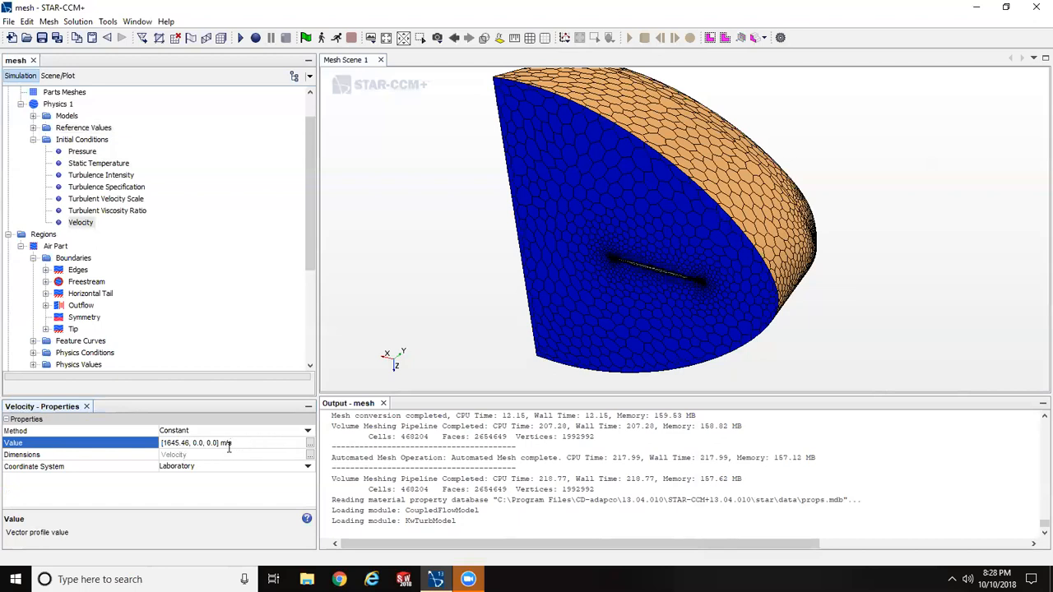
pyautogui.press('BackSpace')
pyautogui.write('ft')
pyautogui.press('Return')
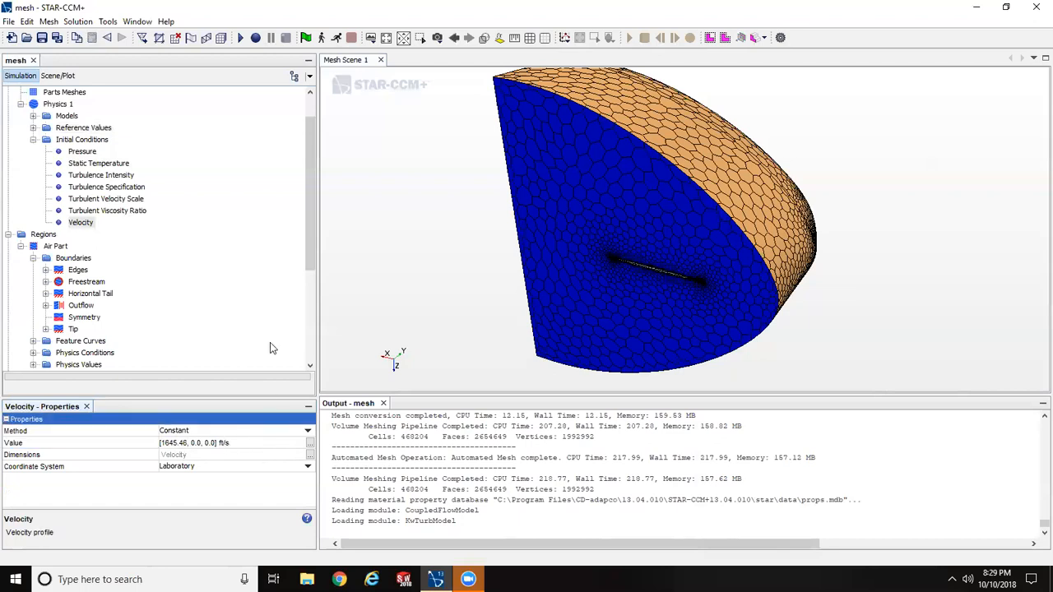
# - Collapse the Continua branch and review the Mach Number and Pressure physics values of the Freestream boundary
pyautogui.click(34, 140)
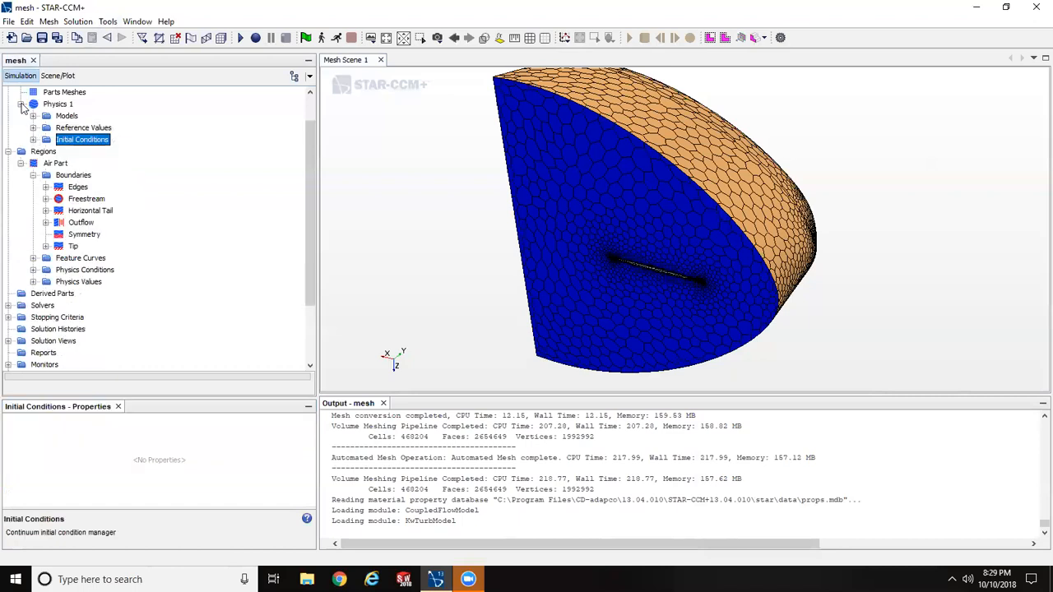
pyautogui.click(20, 104)
pyautogui.scroll(1, 109, 138)
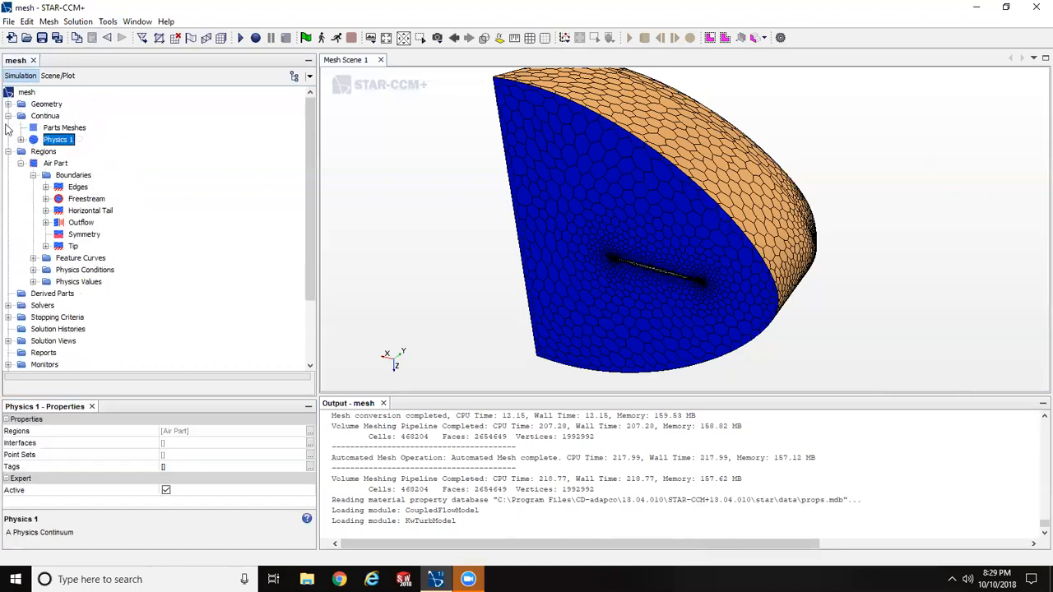
pyautogui.click(9, 116)
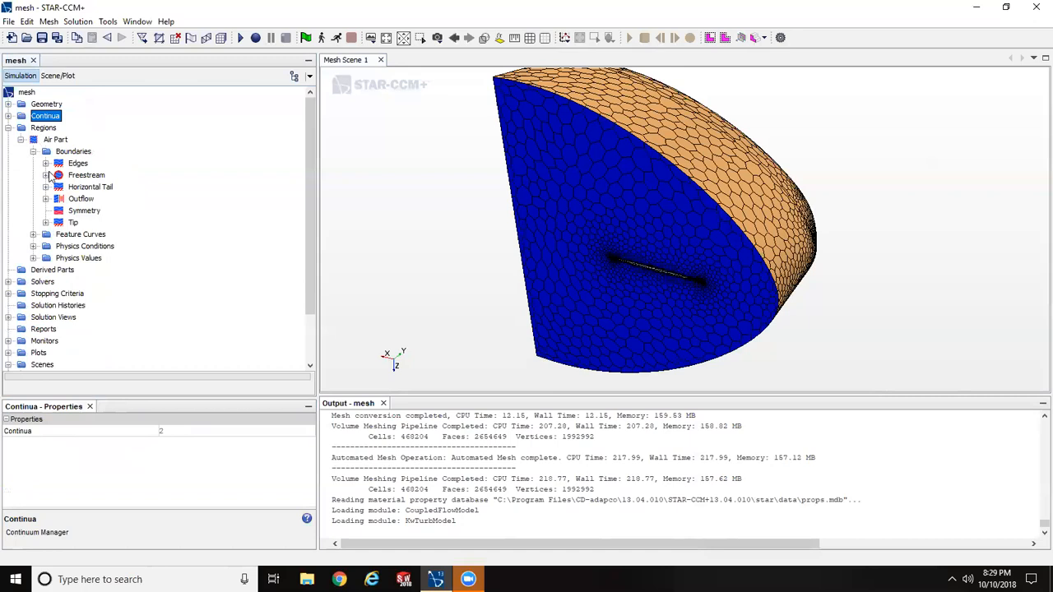
pyautogui.moveTo(724, 147); pyautogui.dragTo(693, 190)
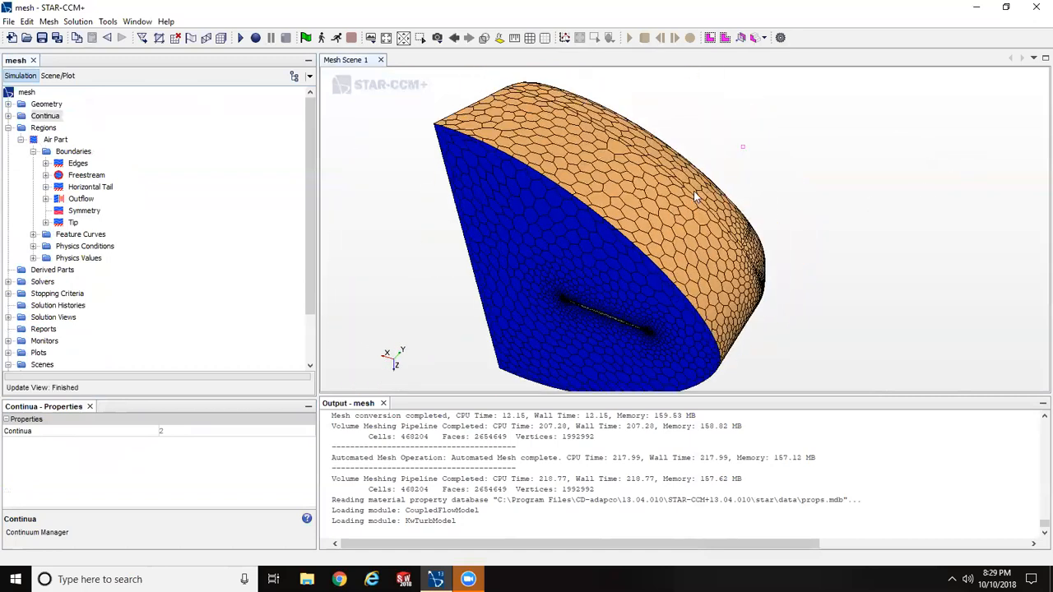
pyautogui.click(46, 175)
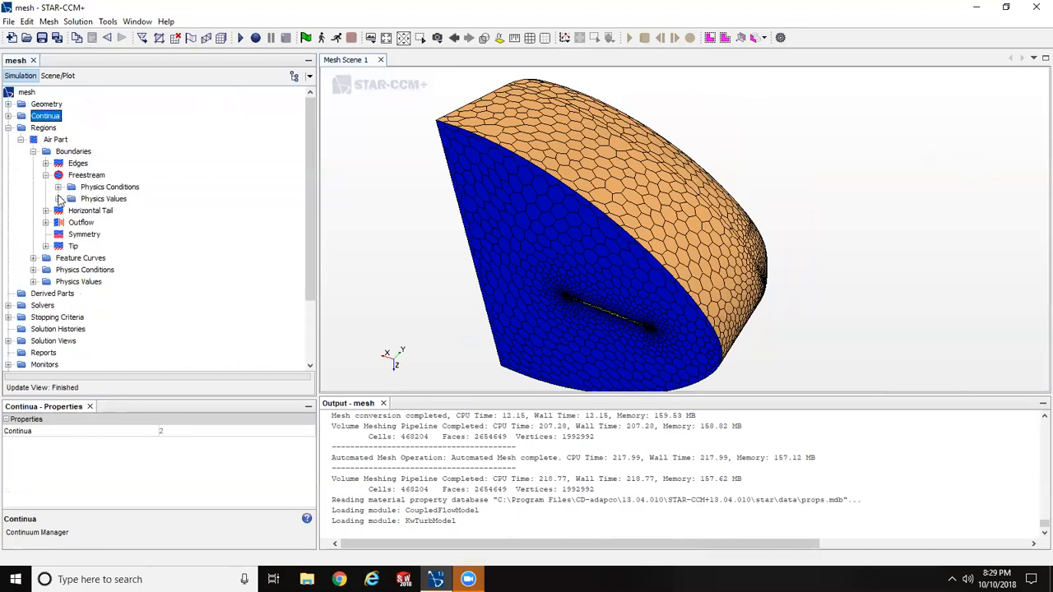
pyautogui.click(59, 199)
pyautogui.click(122, 213)
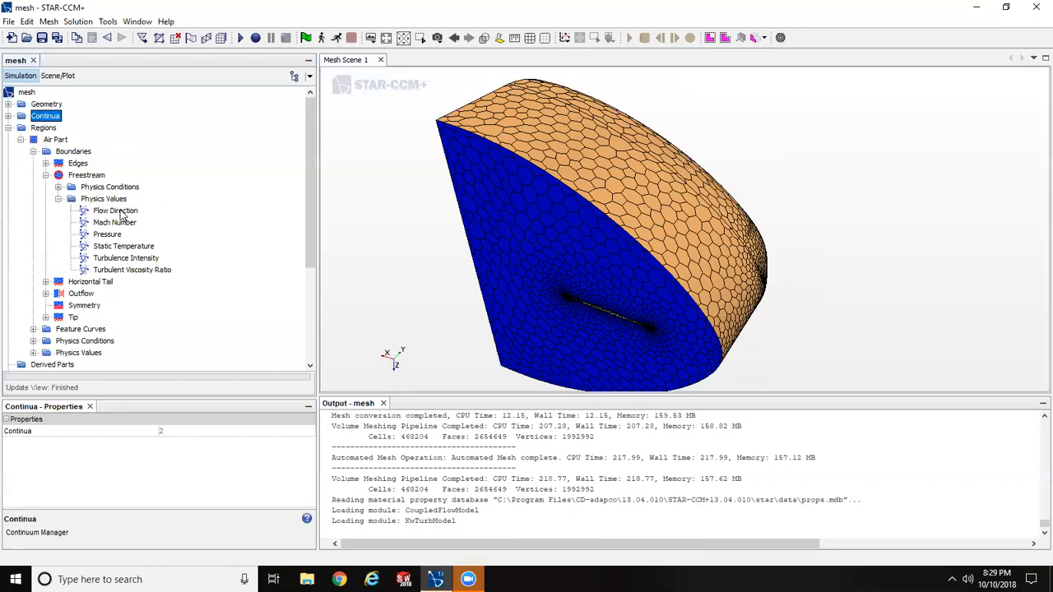
pyautogui.click(113, 223)
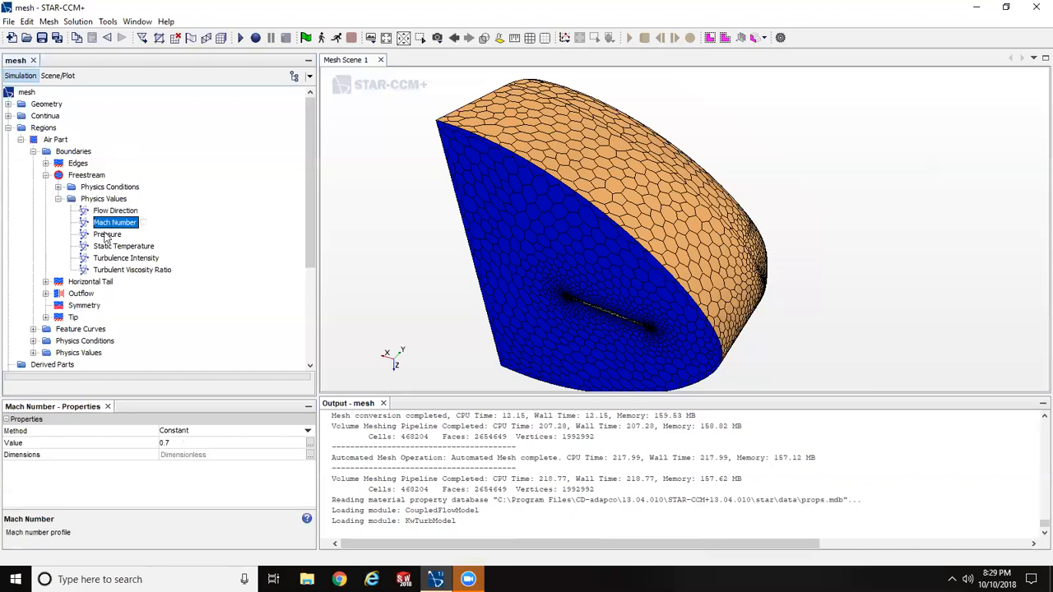
pyautogui.click(106, 235)
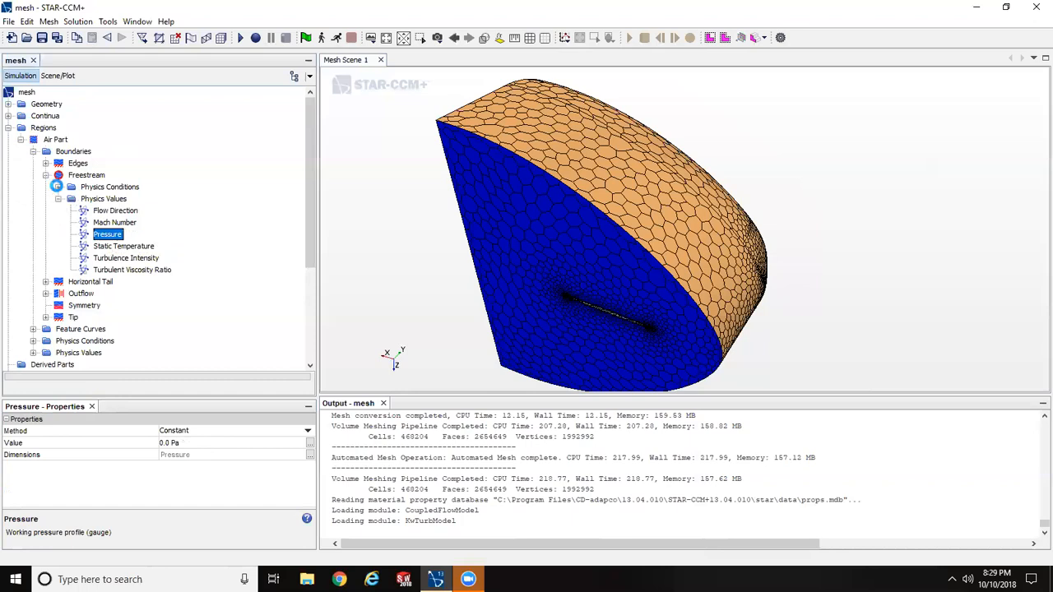
# - Change the Free Stream Option in the Freestream boundary's physics conditions to Altitude + Mach Number
pyautogui.click(58, 187)
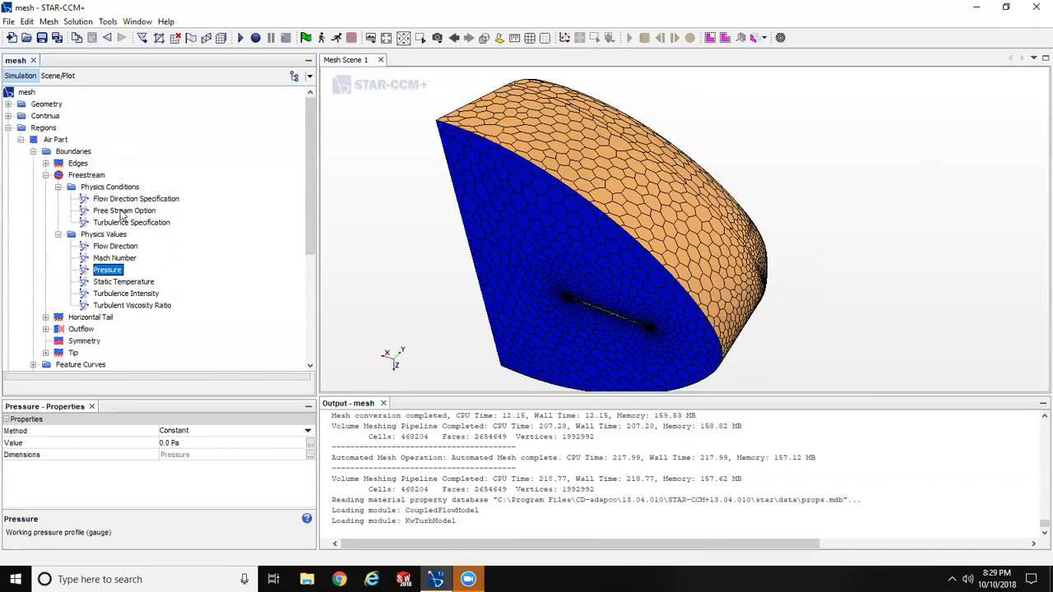
pyautogui.click(115, 213)
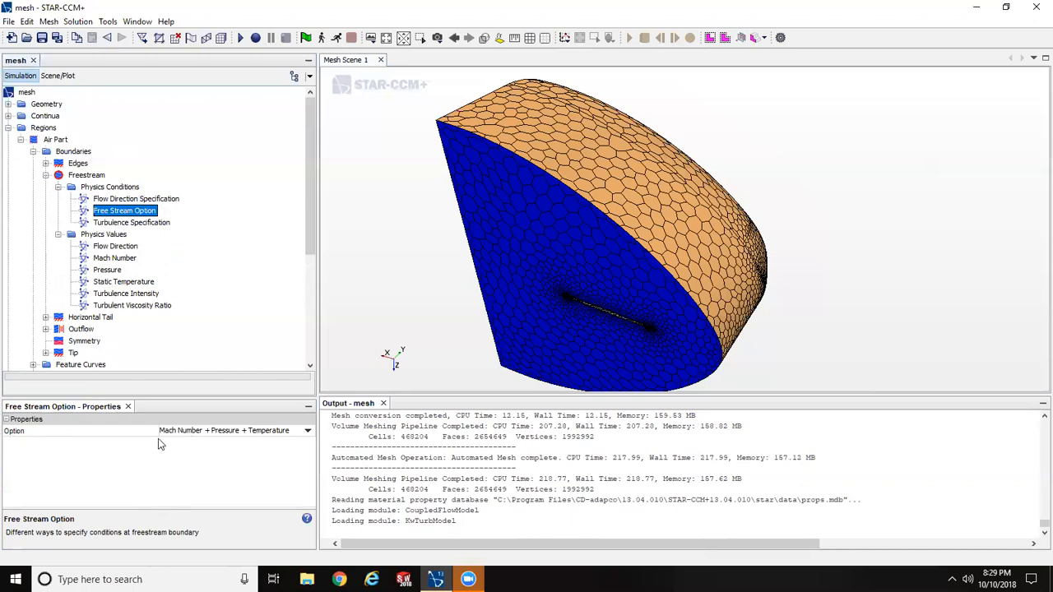
pyautogui.click(215, 431)
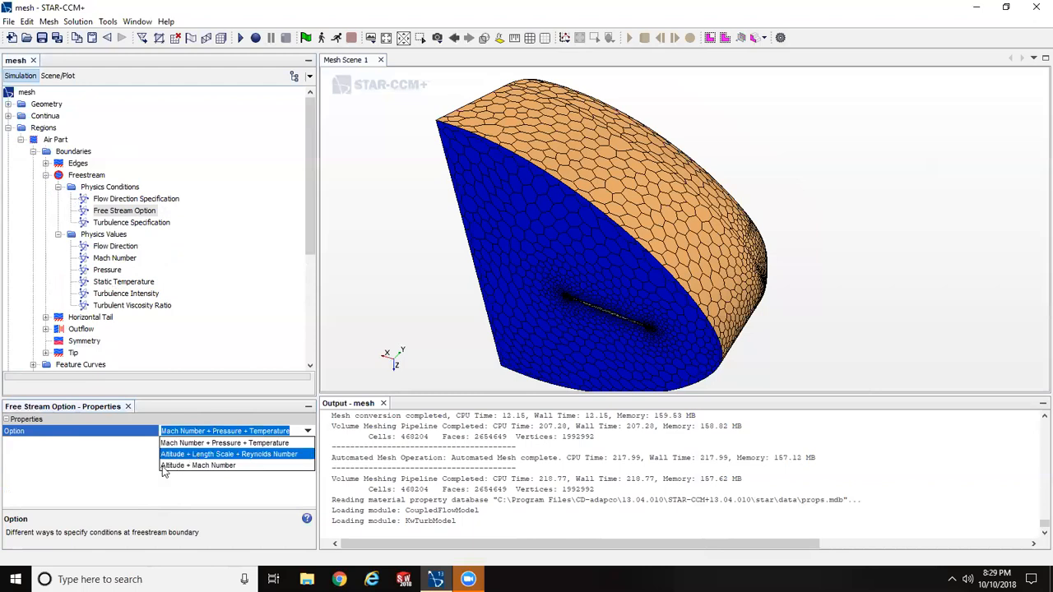
pyautogui.click(178, 465)
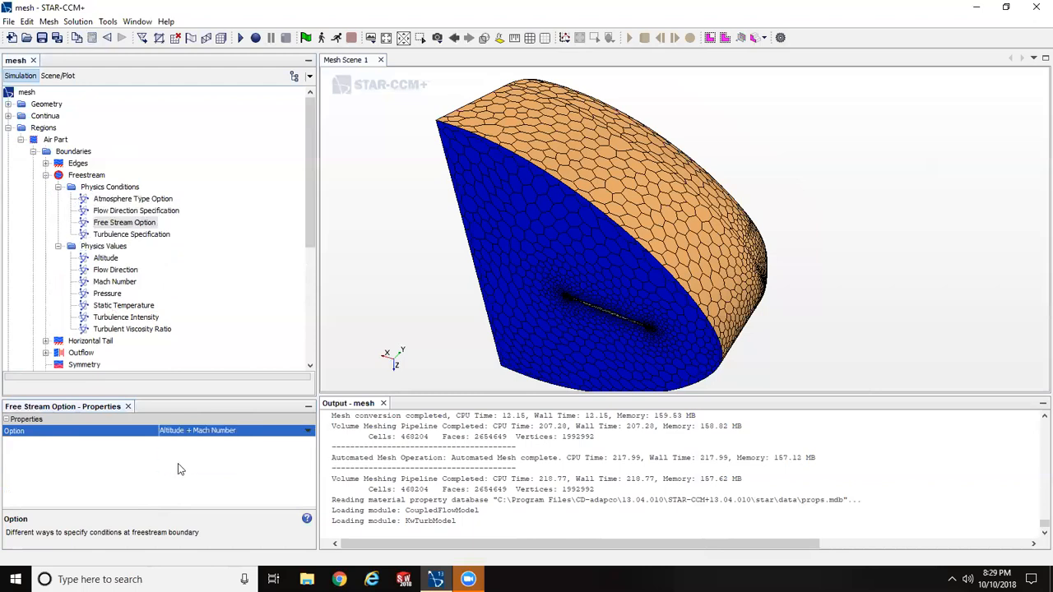
pyautogui.click(59, 188)
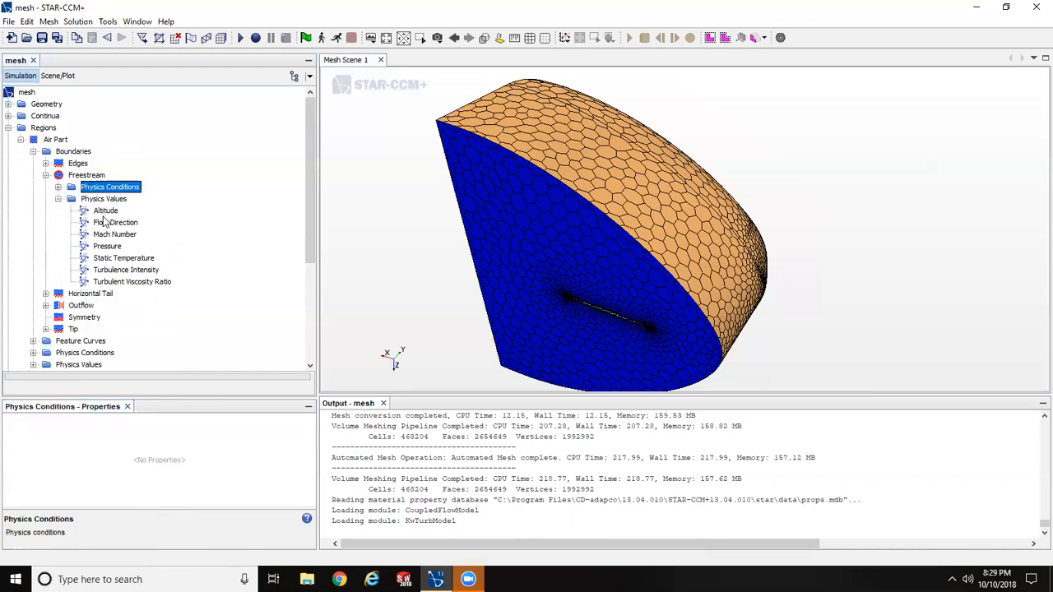
# - Set the Altitude value of the Freestream boundary to a constant 41000 ft
pyautogui.click(105, 211)
pyautogui.click(196, 443)
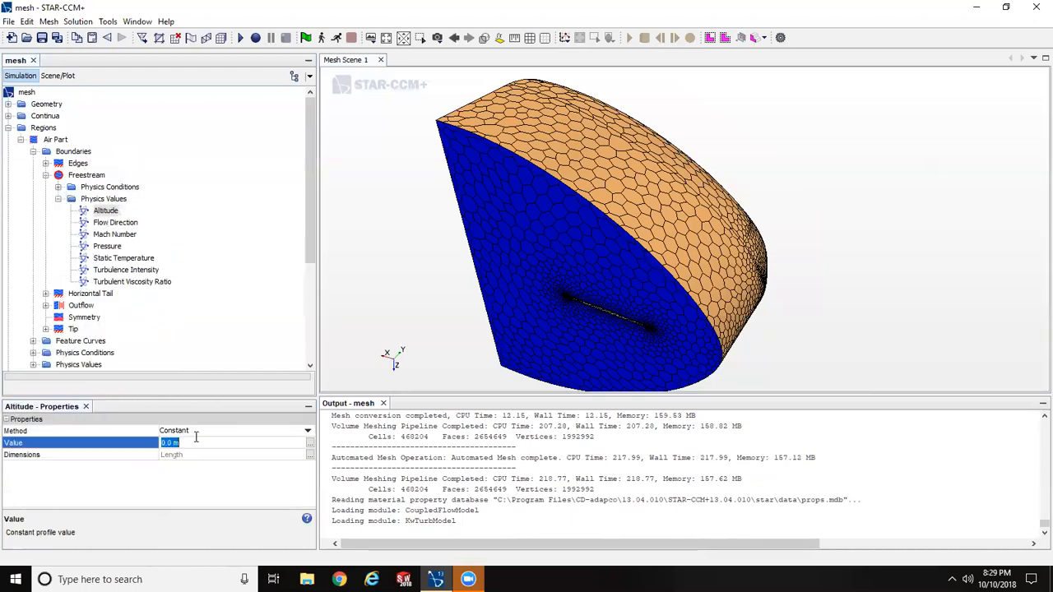
pyautogui.write('41000')
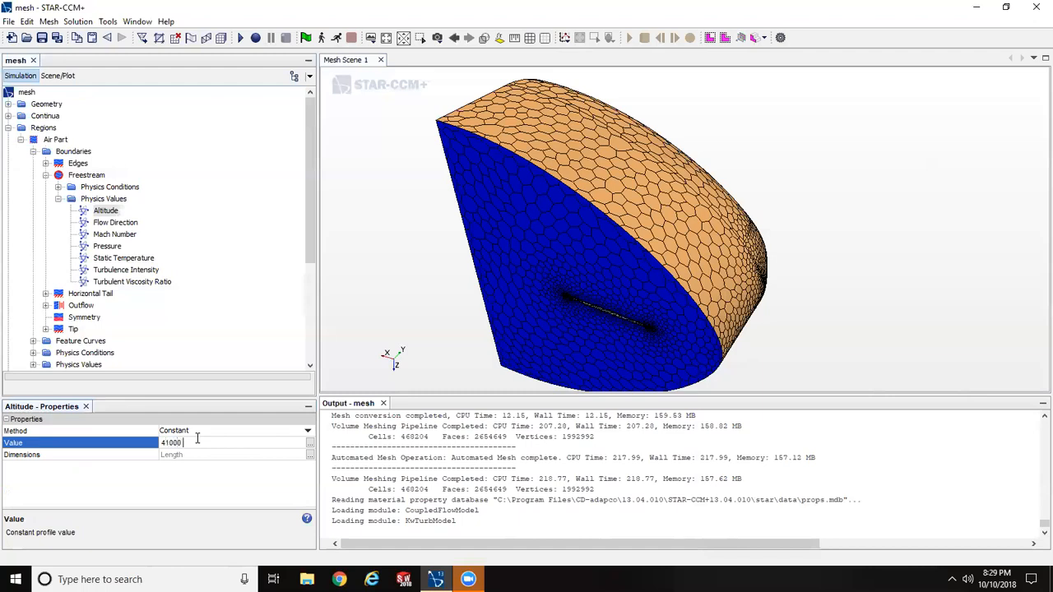
pyautogui.press('Return')
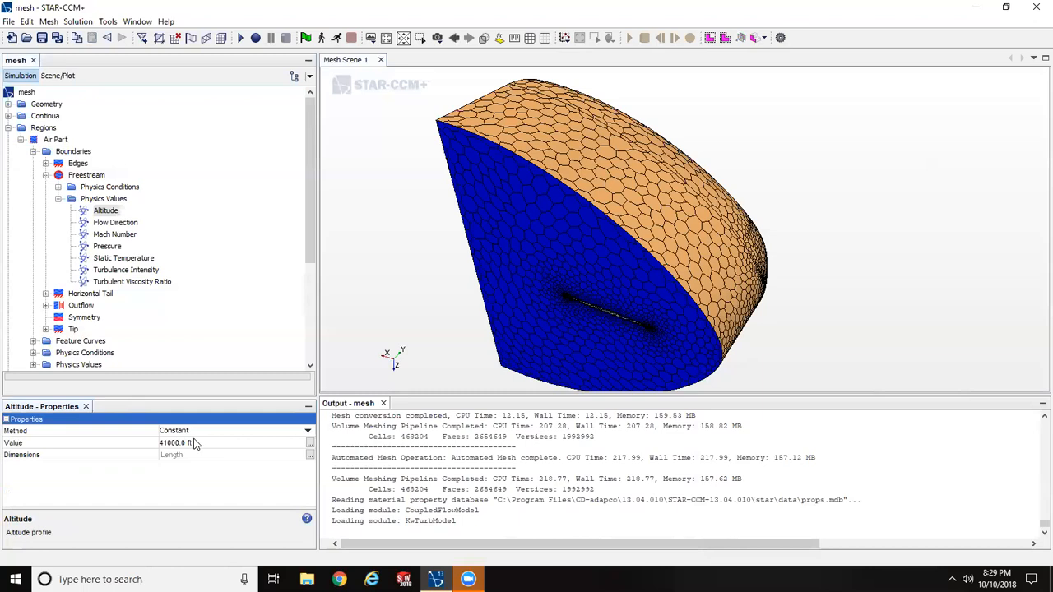
# - Create a new file table under Tools by importing AoA-Positive.csv from the Student-Star-Cases folder
pyautogui.click(119, 224)
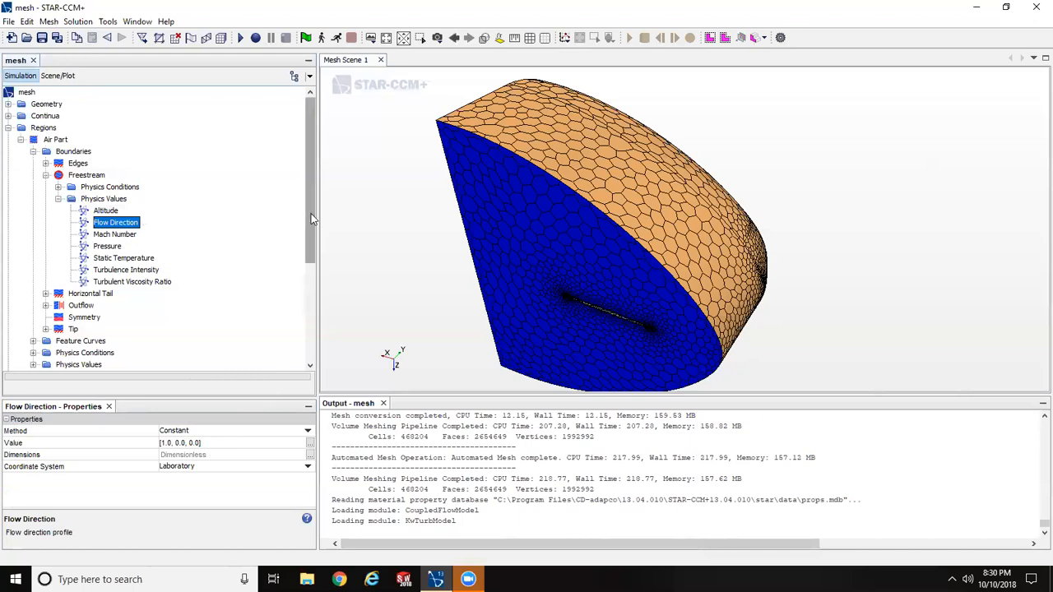
pyautogui.moveTo(313, 245); pyautogui.dragTo(337, 369)
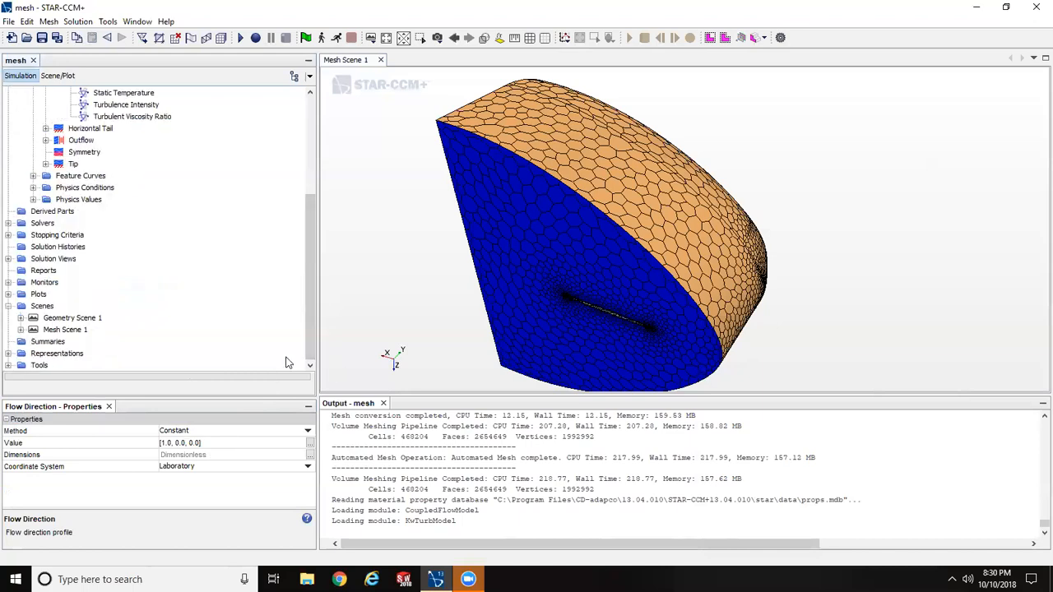
pyautogui.click(8, 366)
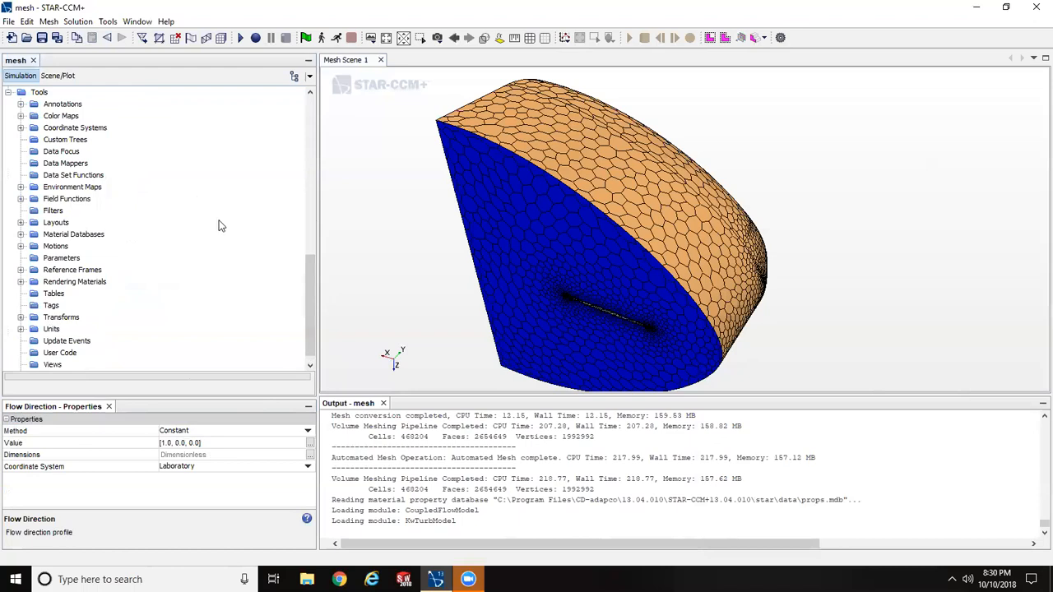
pyautogui.rightClick(36, 299)
pyautogui.moveTo(86, 308)
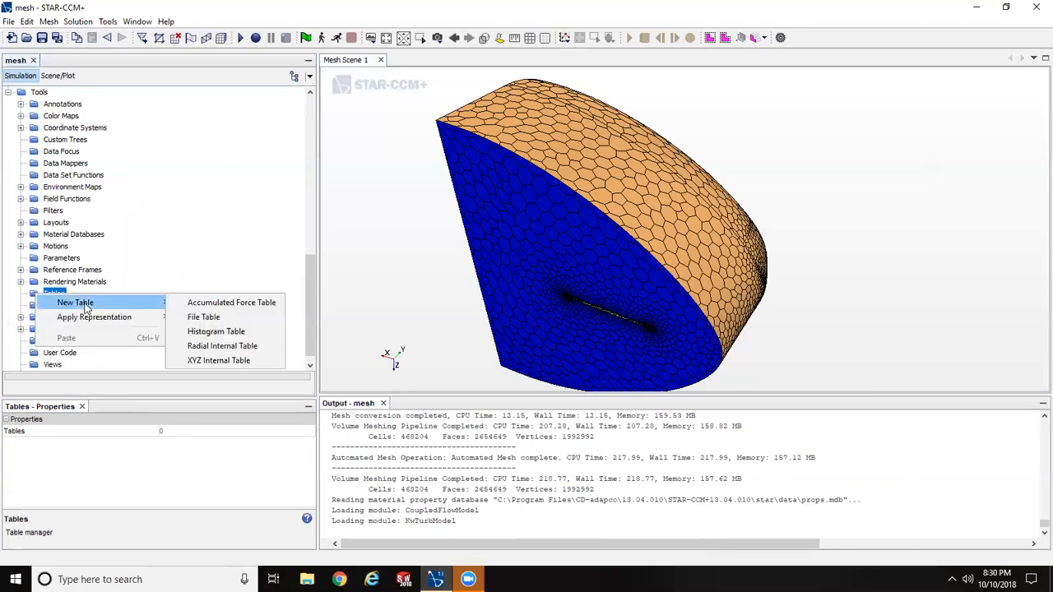
pyautogui.click(211, 318)
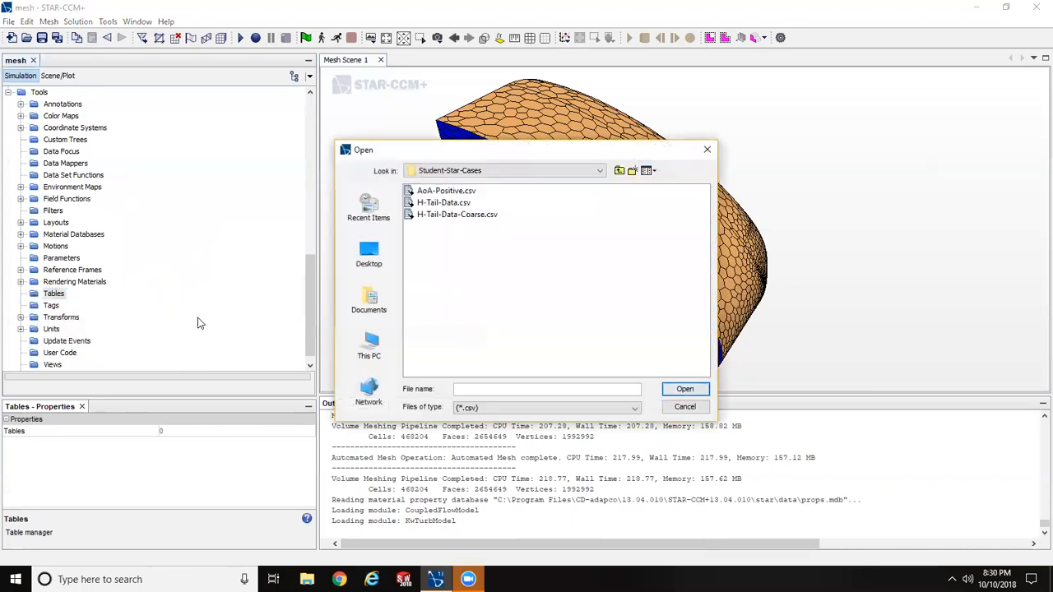
pyautogui.click(458, 191)
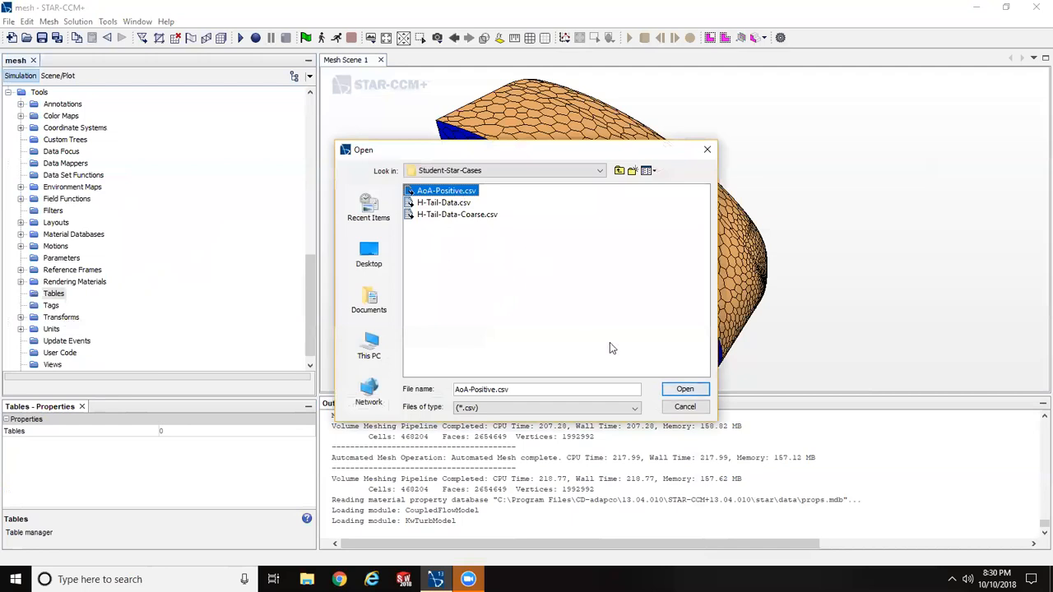
pyautogui.click(683, 391)
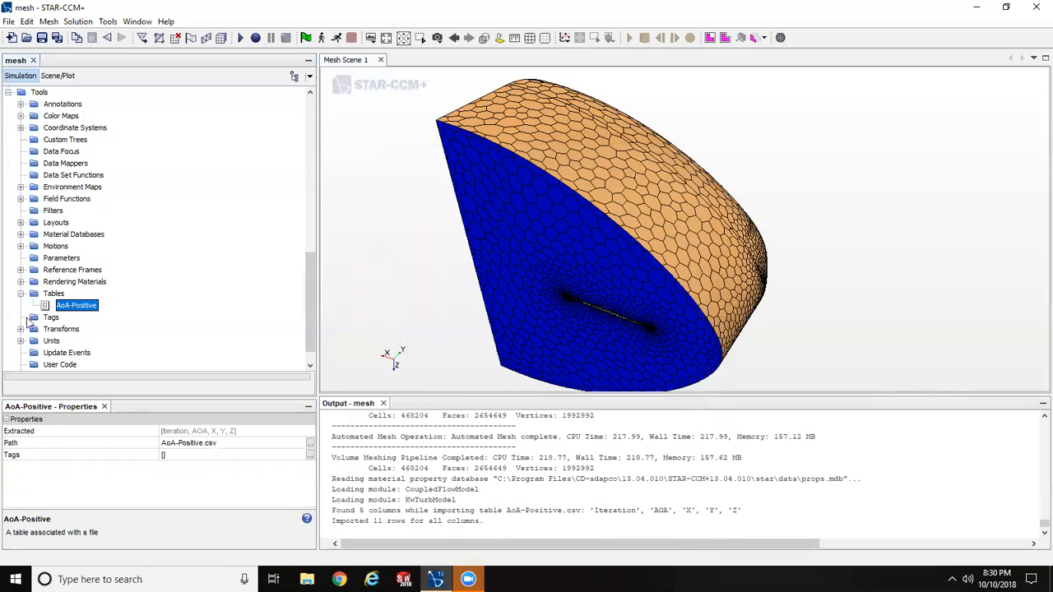
# - Tabulate the AoA-Positive table to examine its iteration, angle-of-attack and direction columns, then close it and collapse the Tools branch
pyautogui.rightClick(44, 305)
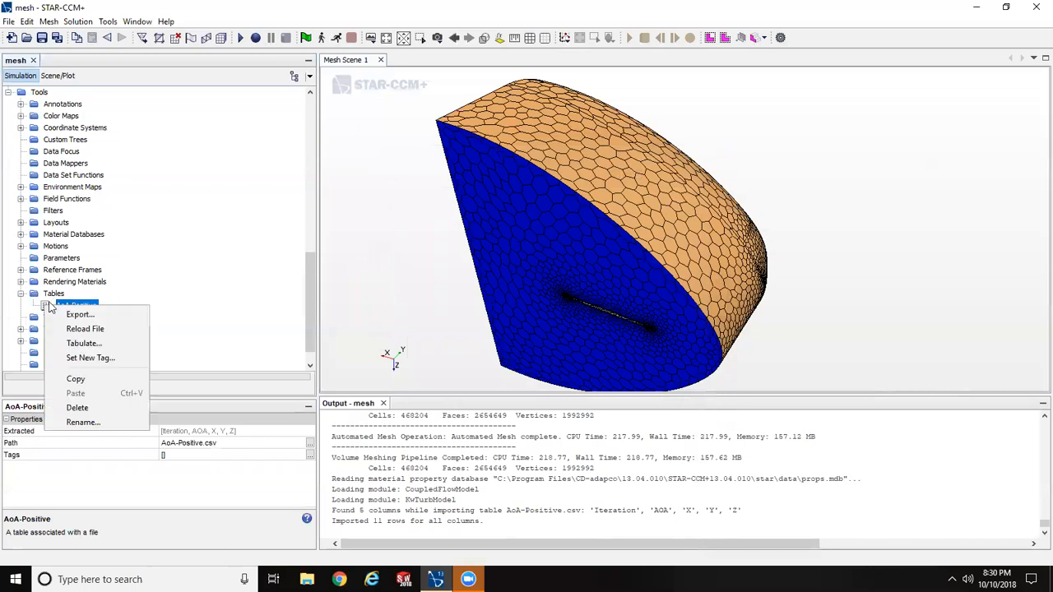
pyautogui.click(82, 343)
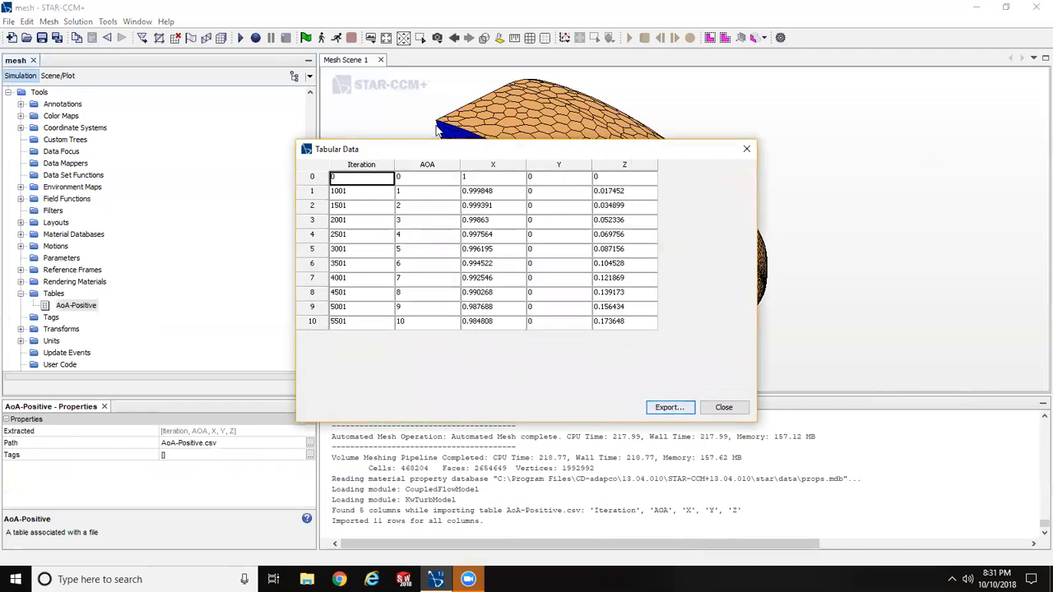
pyautogui.click(722, 408)
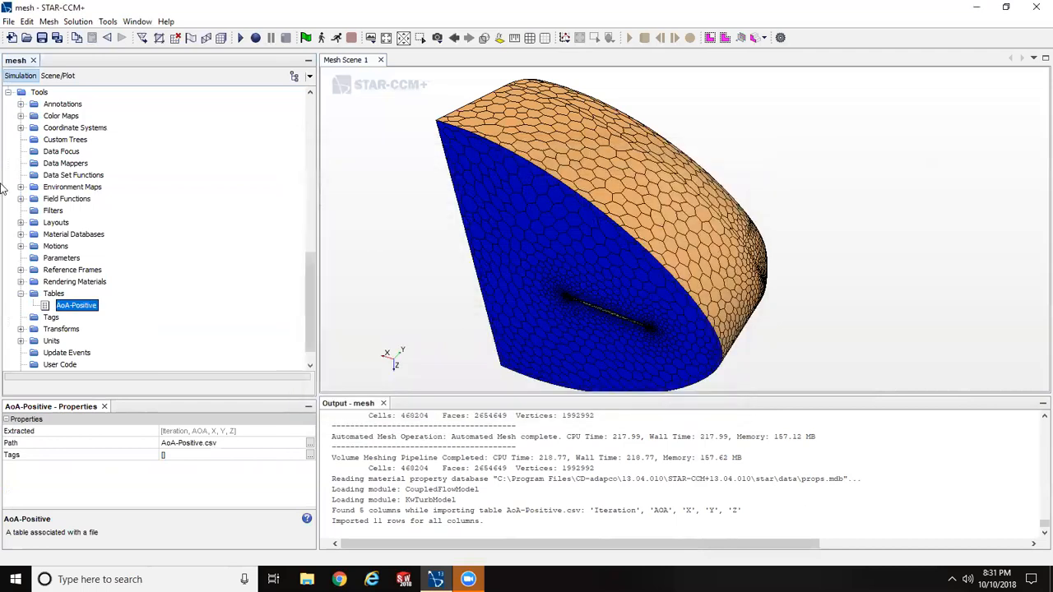
pyautogui.click(21, 294)
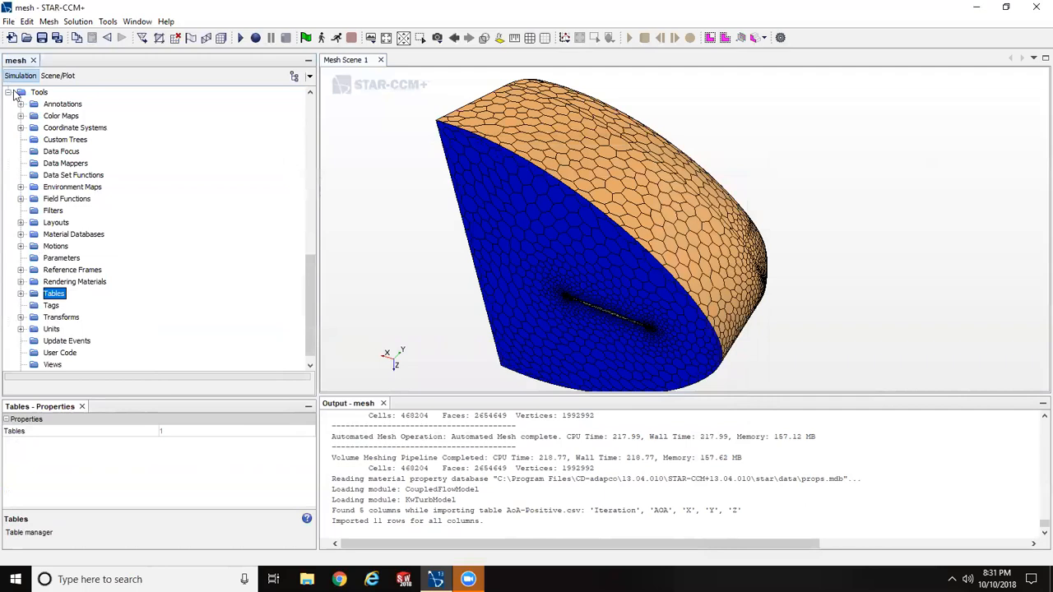
pyautogui.click(8, 91)
# - Change the Flow Direction method of the Freestream boundary to Table (iteration)
pyautogui.scroll(4, 80, 140)
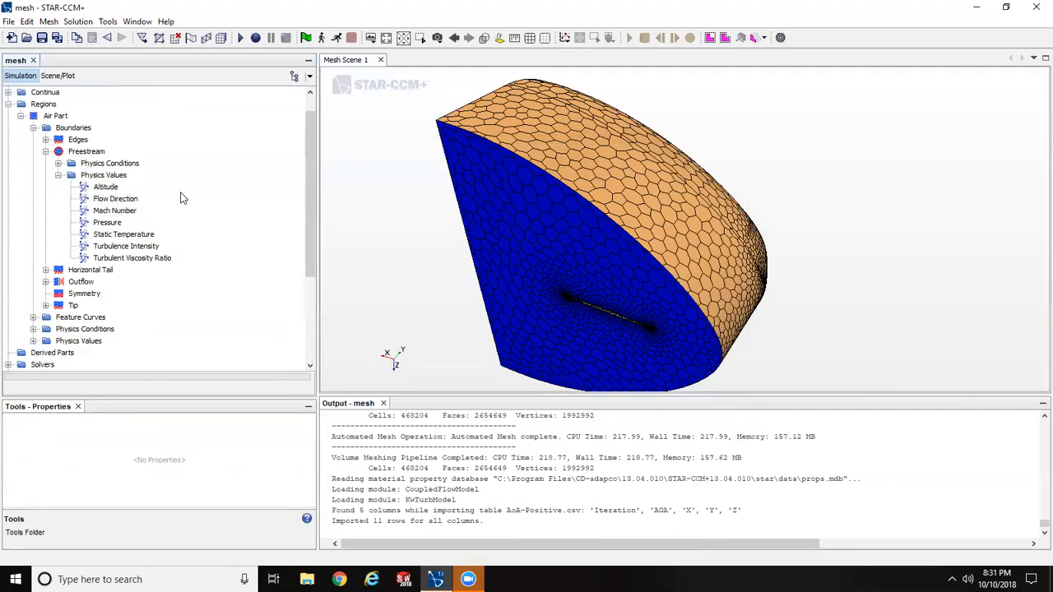
pyautogui.click(100, 203)
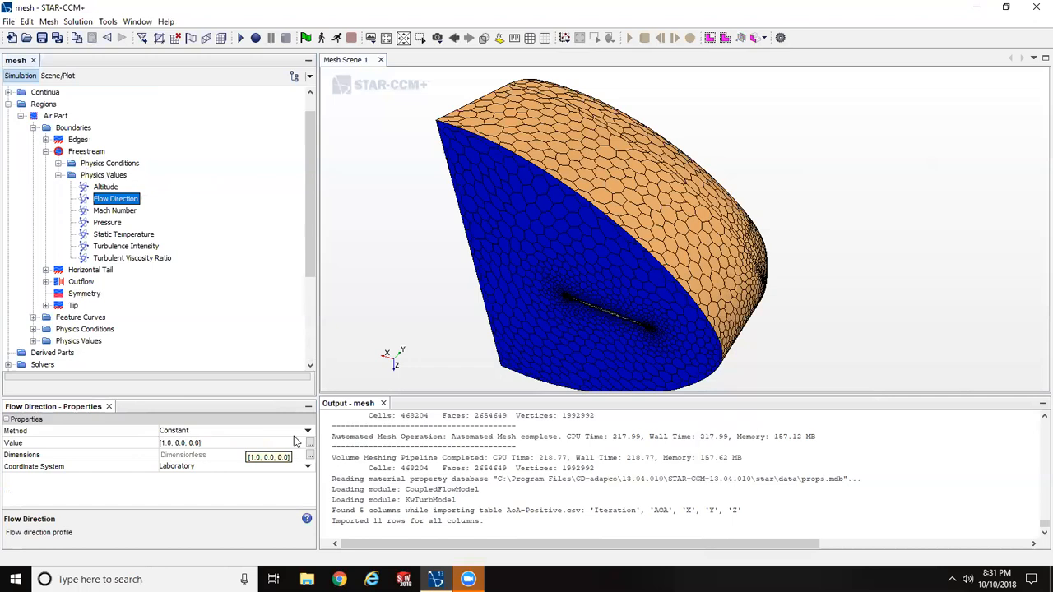
pyautogui.click(258, 431)
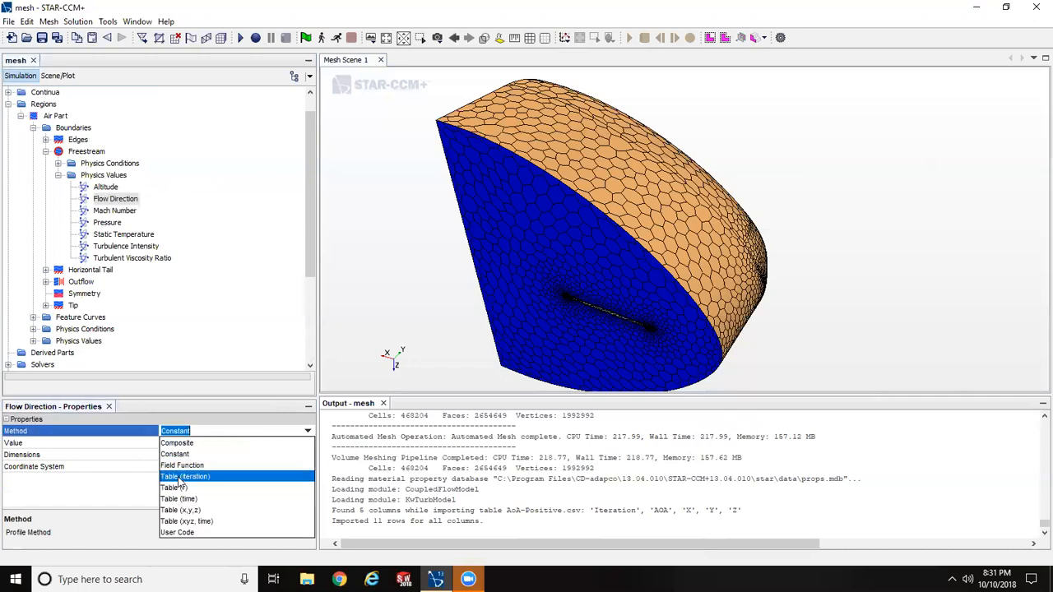
pyautogui.click(179, 477)
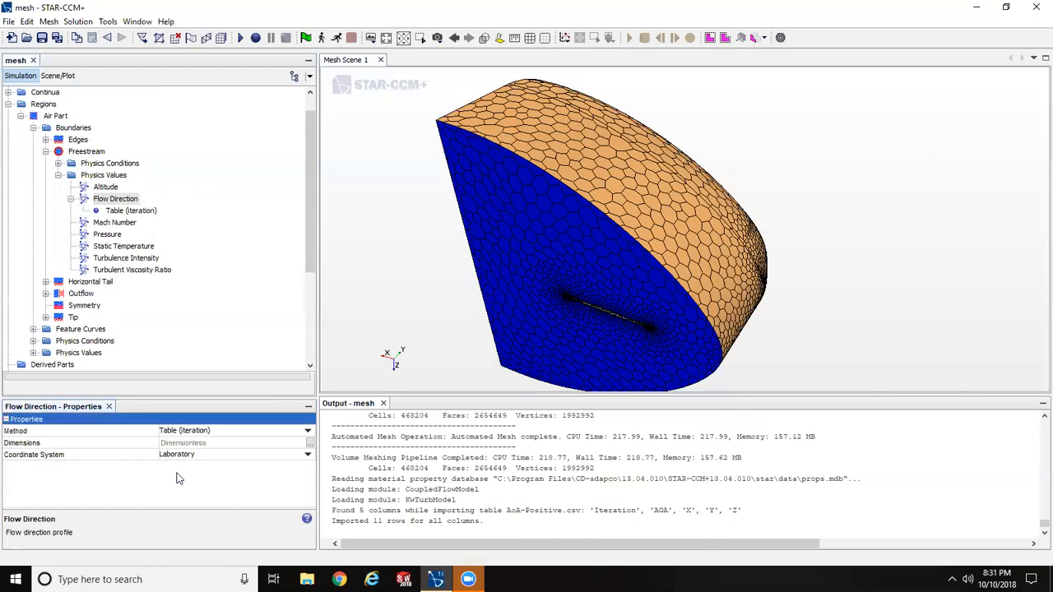
# - Assign the AoA-Positive table to the Flow Direction's iteration table and set its interpolation to Step
pyautogui.click(130, 211)
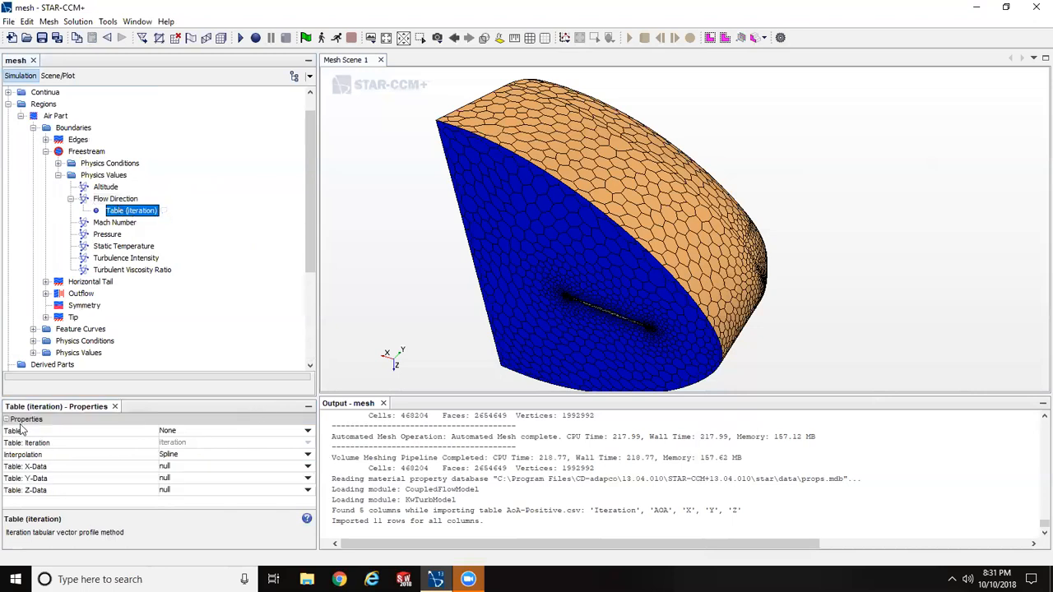
pyautogui.click(176, 432)
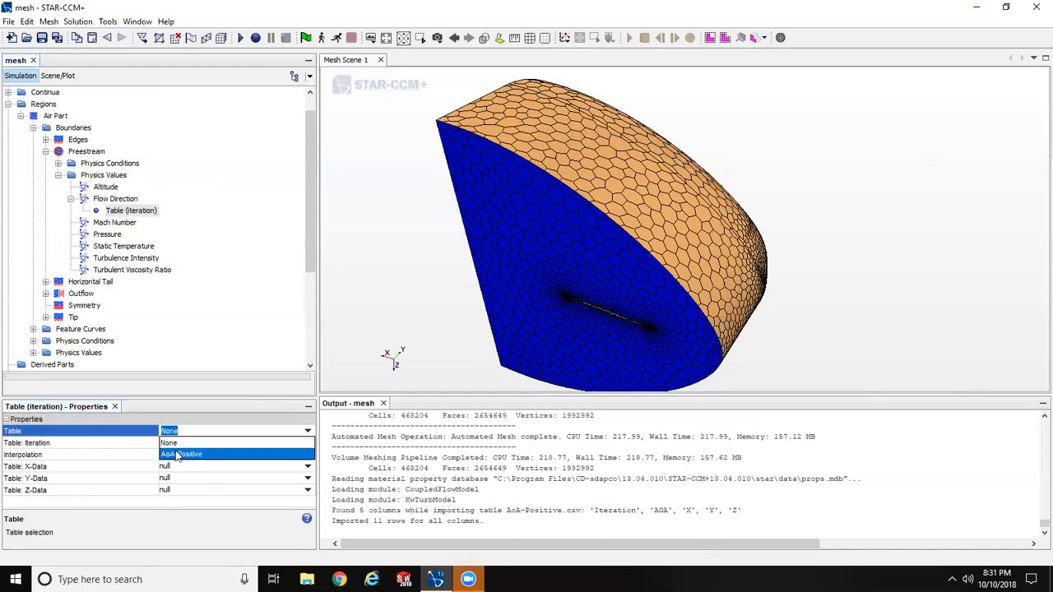
pyautogui.click(182, 456)
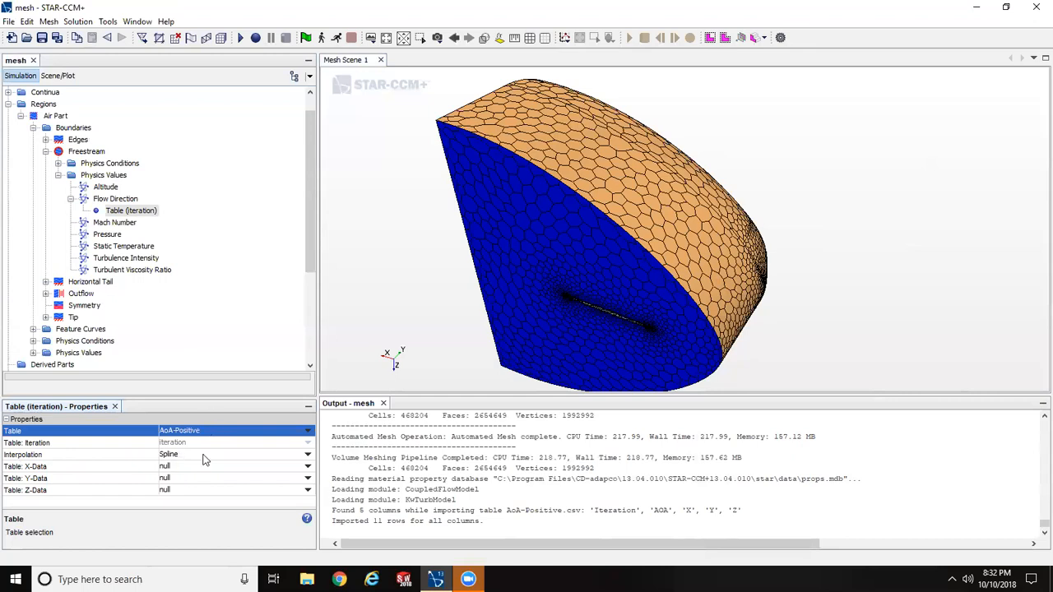
pyautogui.click(308, 455)
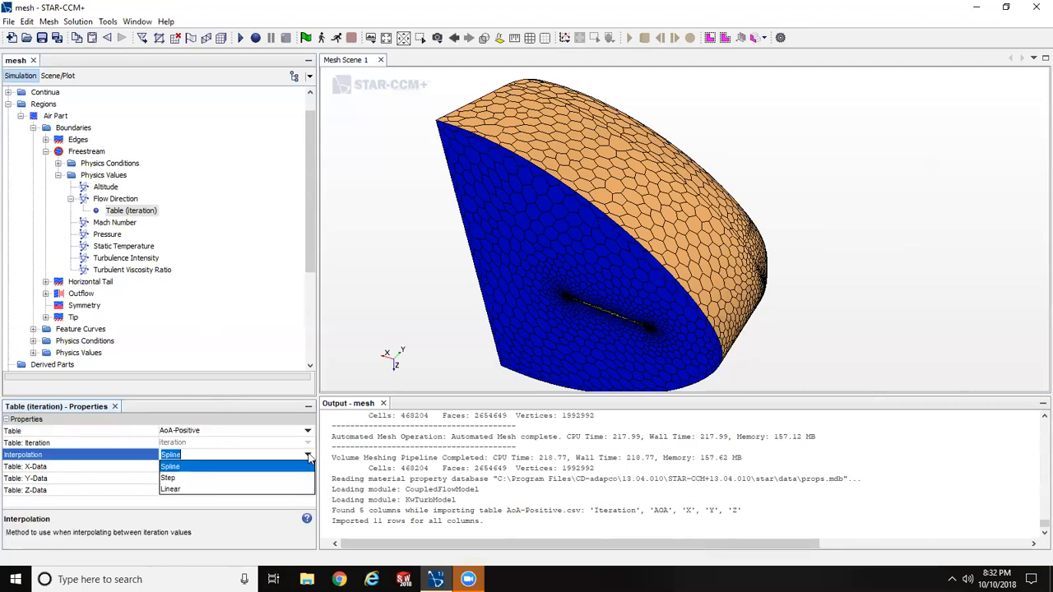
pyautogui.click(191, 479)
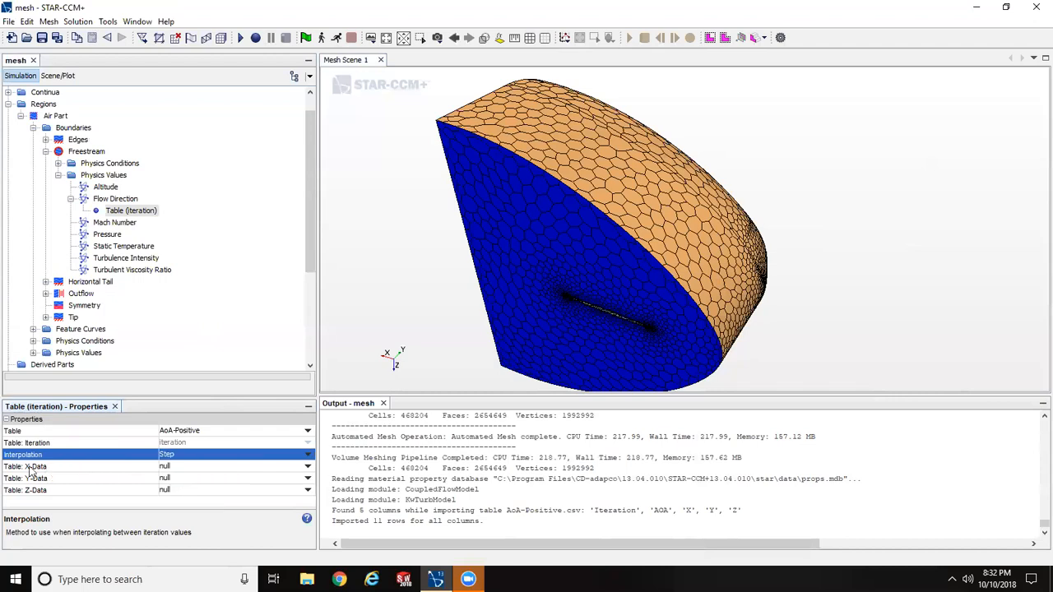
# - Map the Flow Direction table's X-Data, Y-Data and Z-Data to columns X, Y and Z, and collapse the Flow Direction node
pyautogui.click(193, 469)
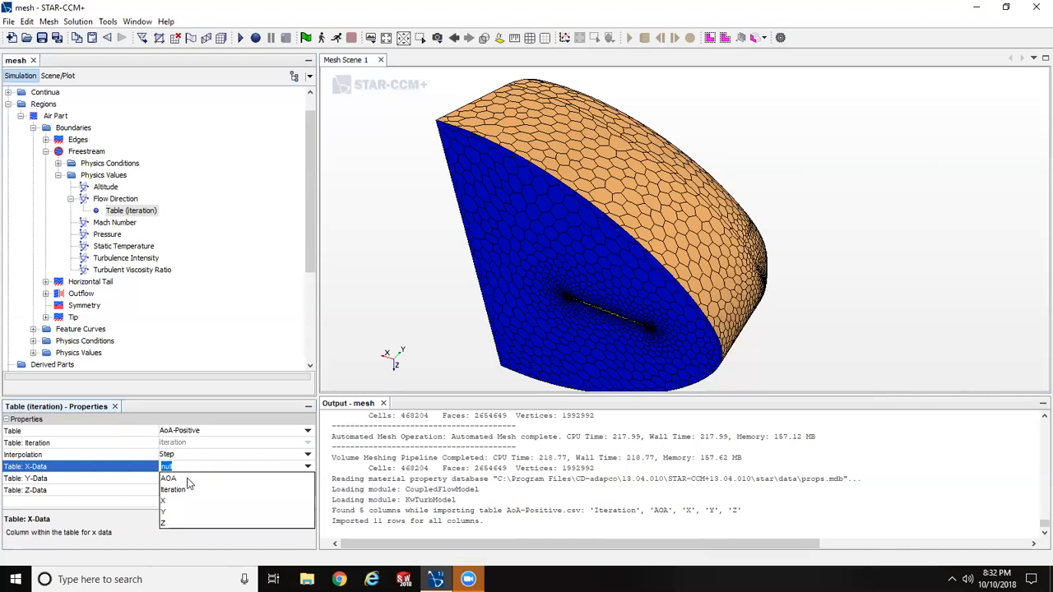
pyautogui.click(167, 501)
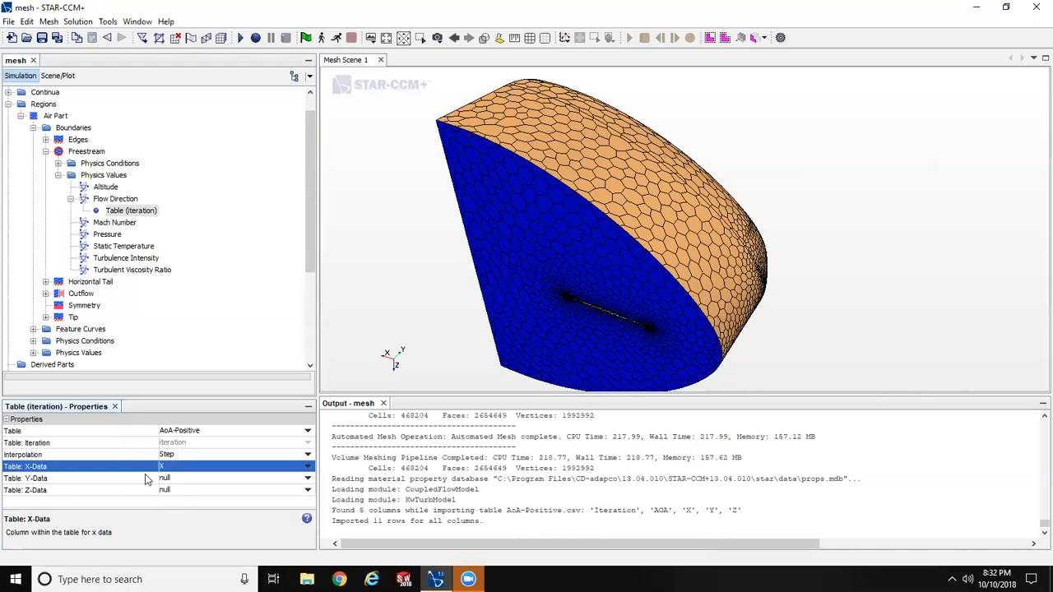
pyautogui.click(173, 479)
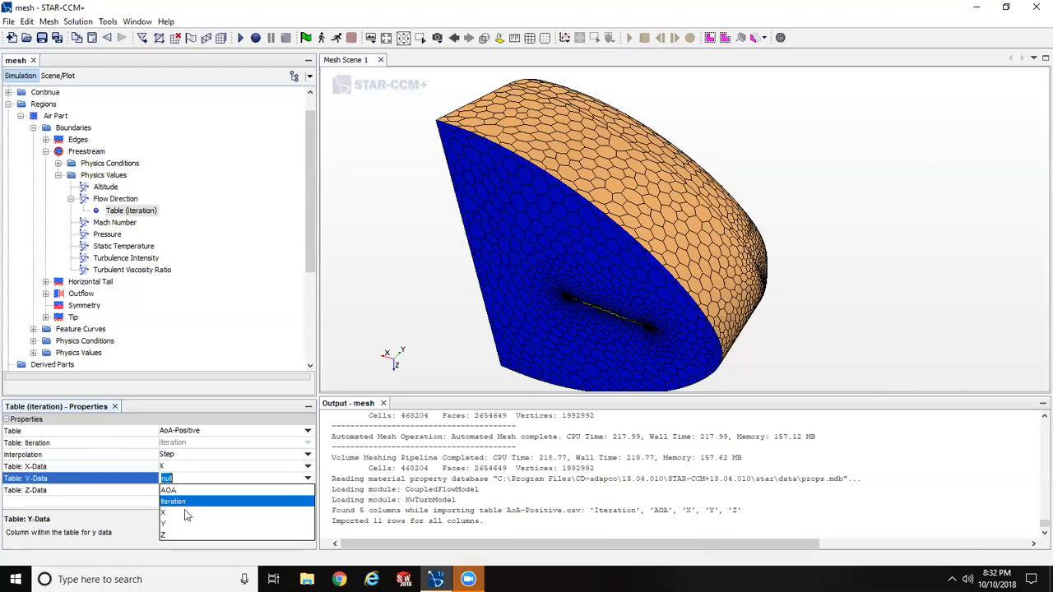
pyautogui.click(185, 523)
pyautogui.click(68, 491)
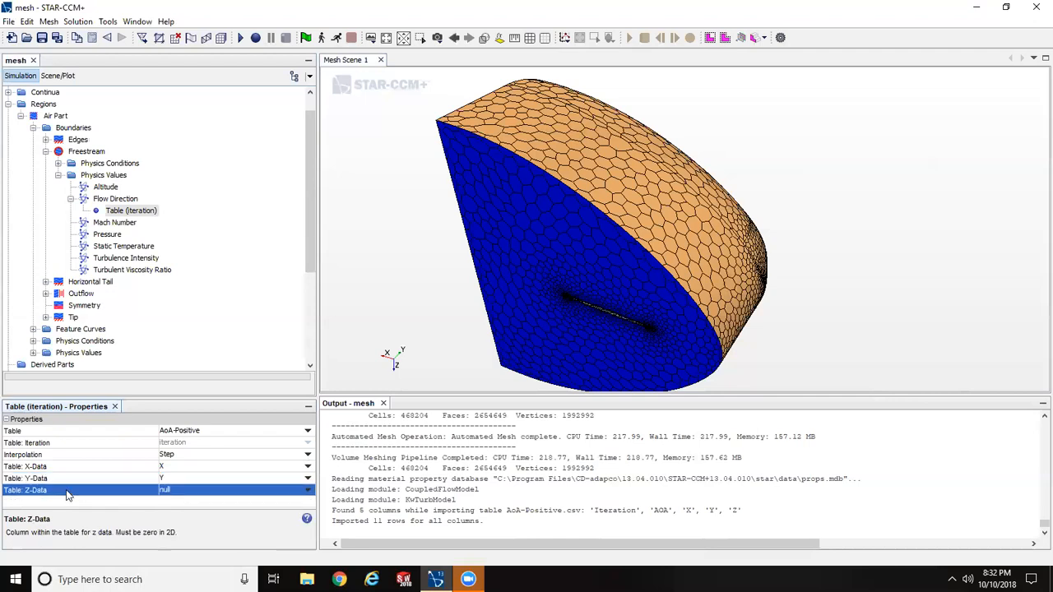
pyautogui.click(173, 491)
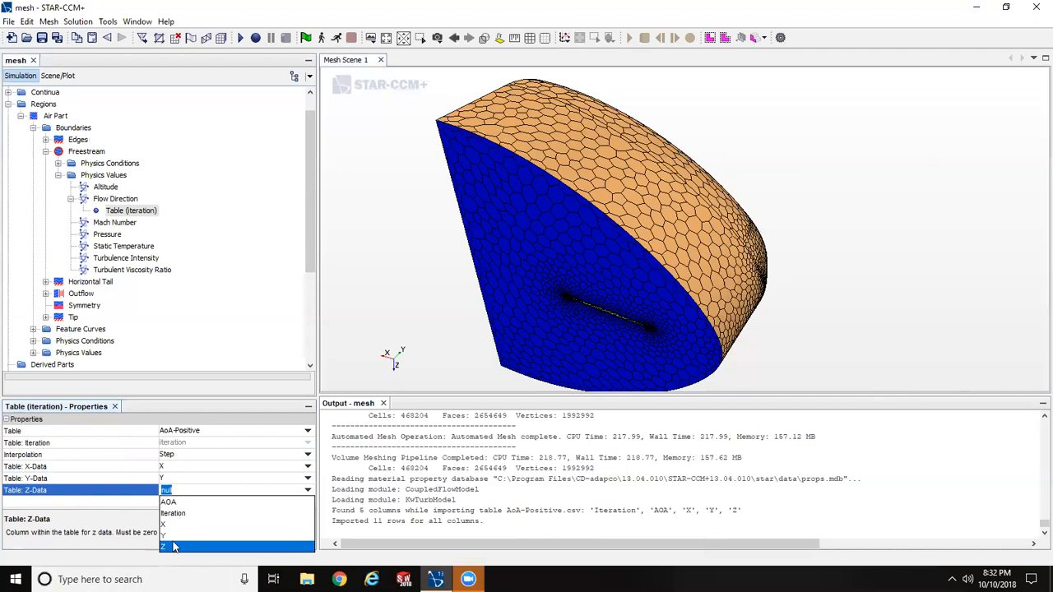
pyautogui.click(174, 547)
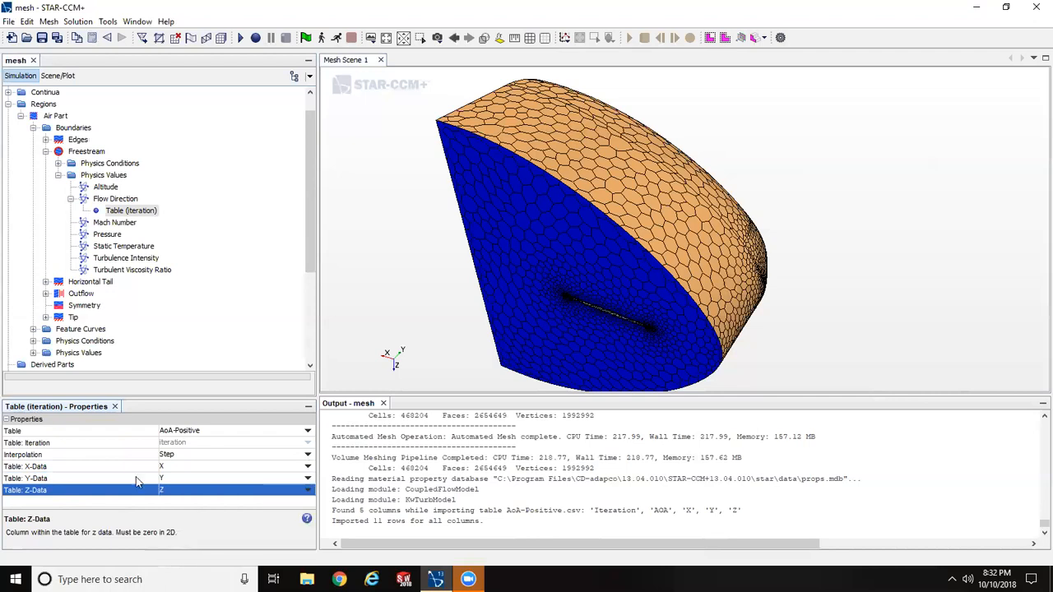
pyautogui.click(71, 204)
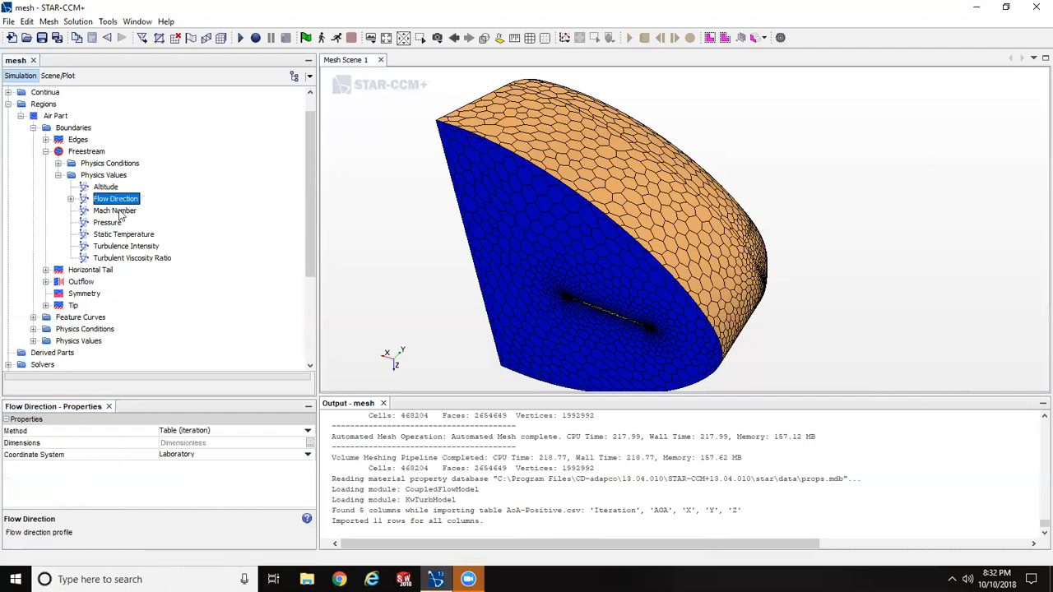
# - Set the Freestream boundary's Mach Number to a constant 1.7 and check the methods of its Pressure and Static Temperature
pyautogui.click(115, 211)
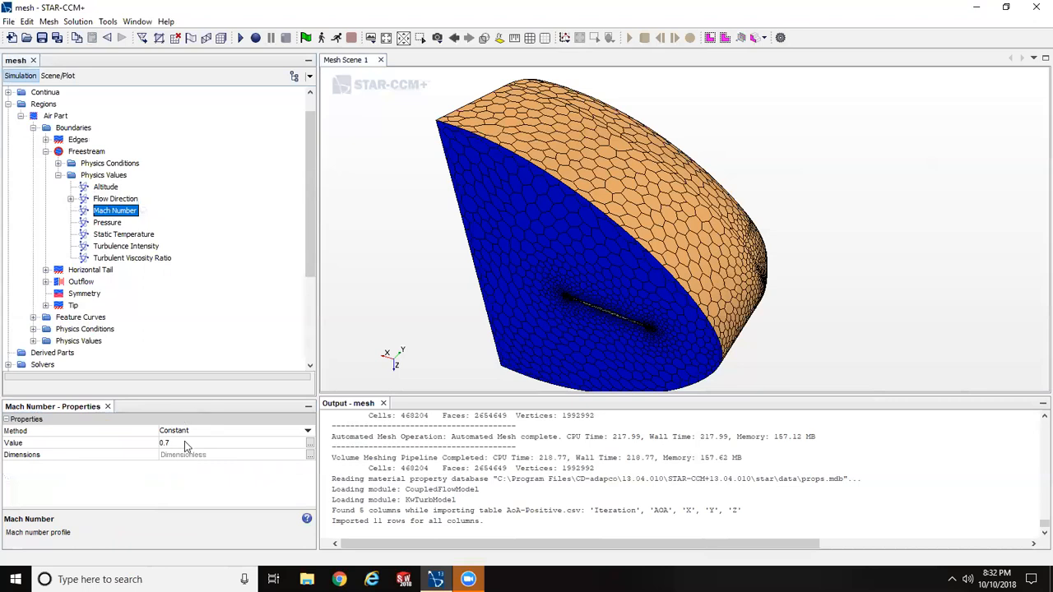
pyautogui.click(184, 443)
pyautogui.write('1')
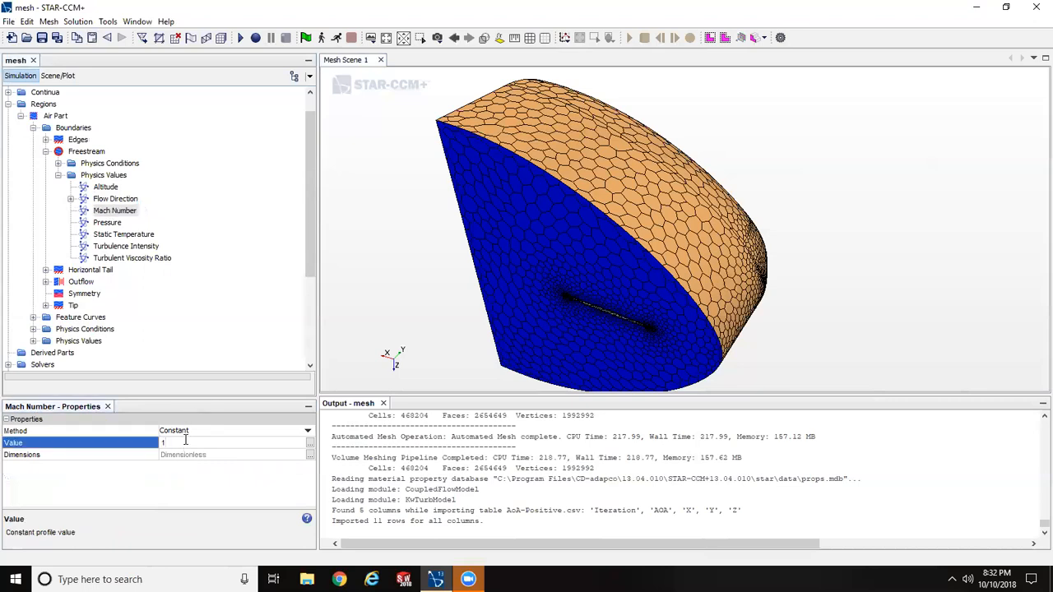
pyautogui.press('Return')
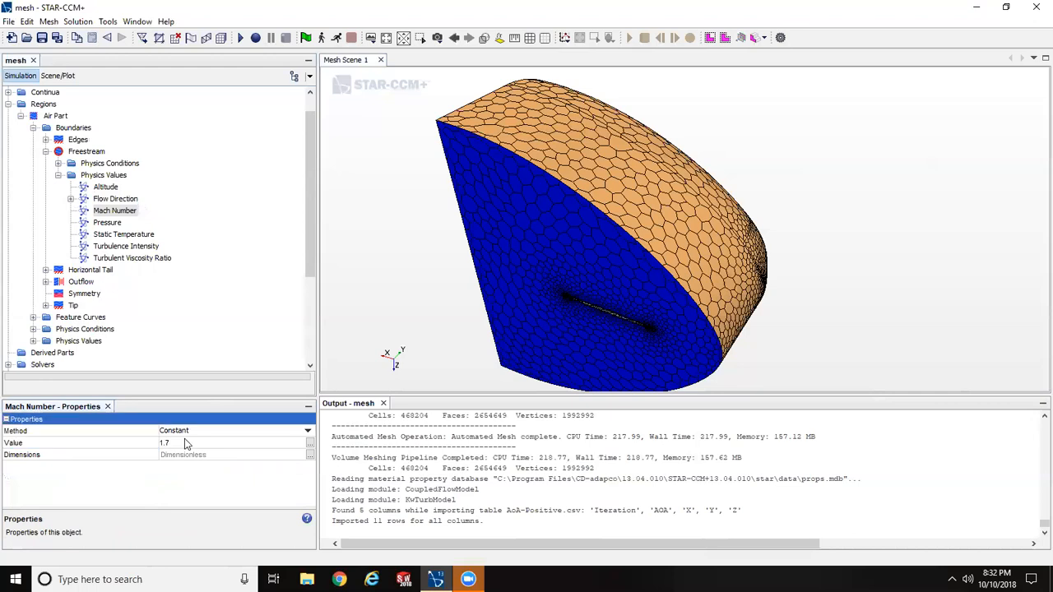
pyautogui.click(108, 223)
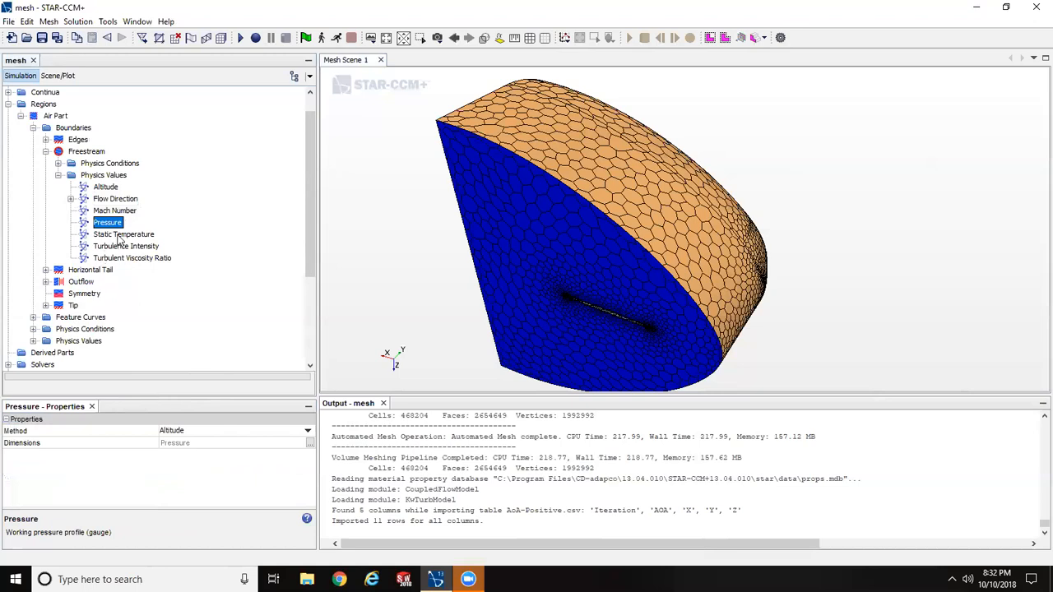
pyautogui.click(120, 235)
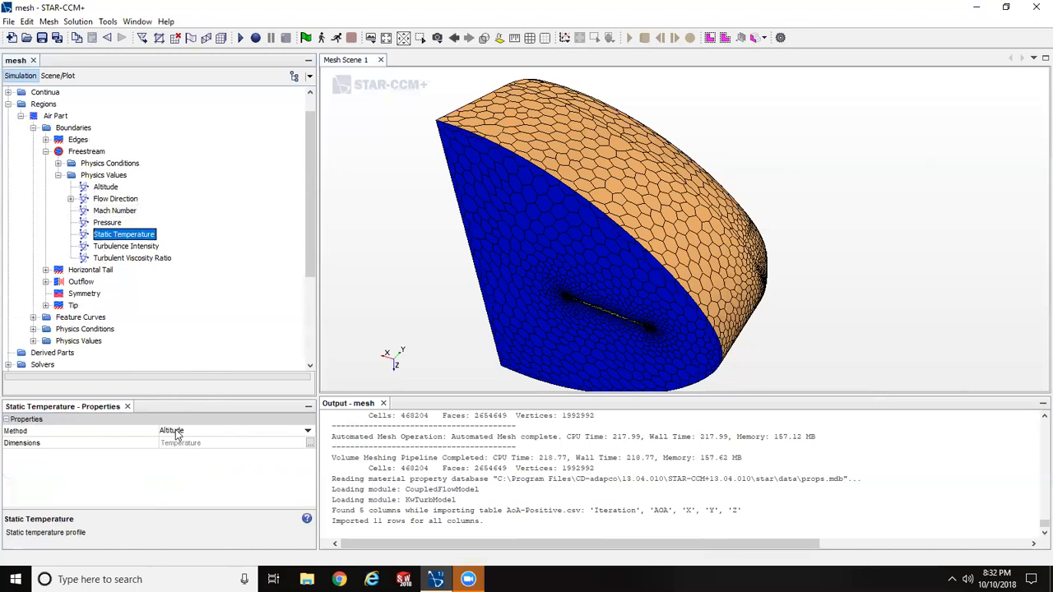
# - Set the Outflow boundary's Pressure to a constant 2.59 psi
pyautogui.click(46, 151)
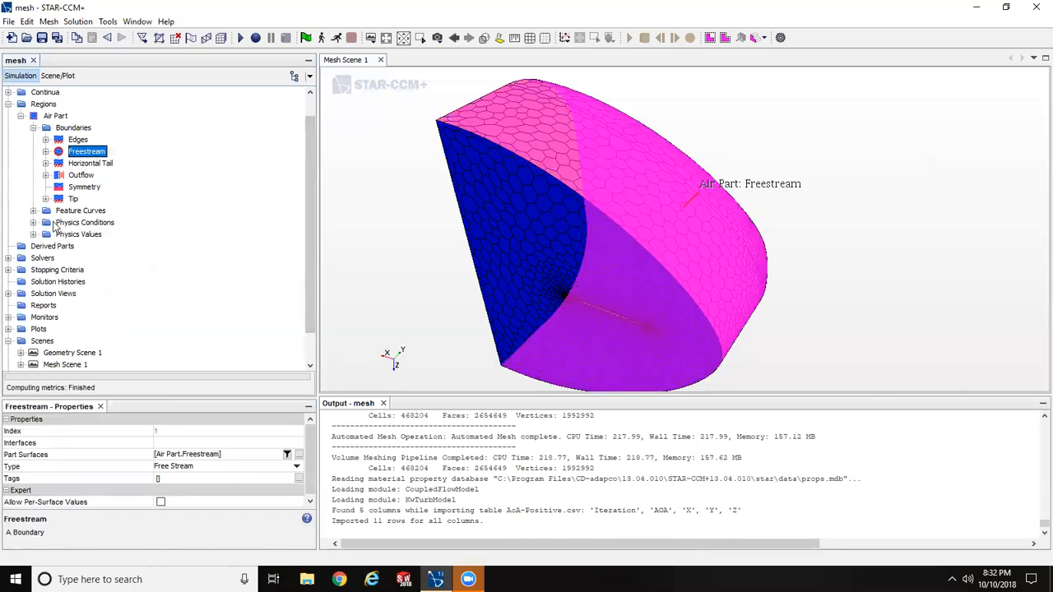
pyautogui.click(64, 175)
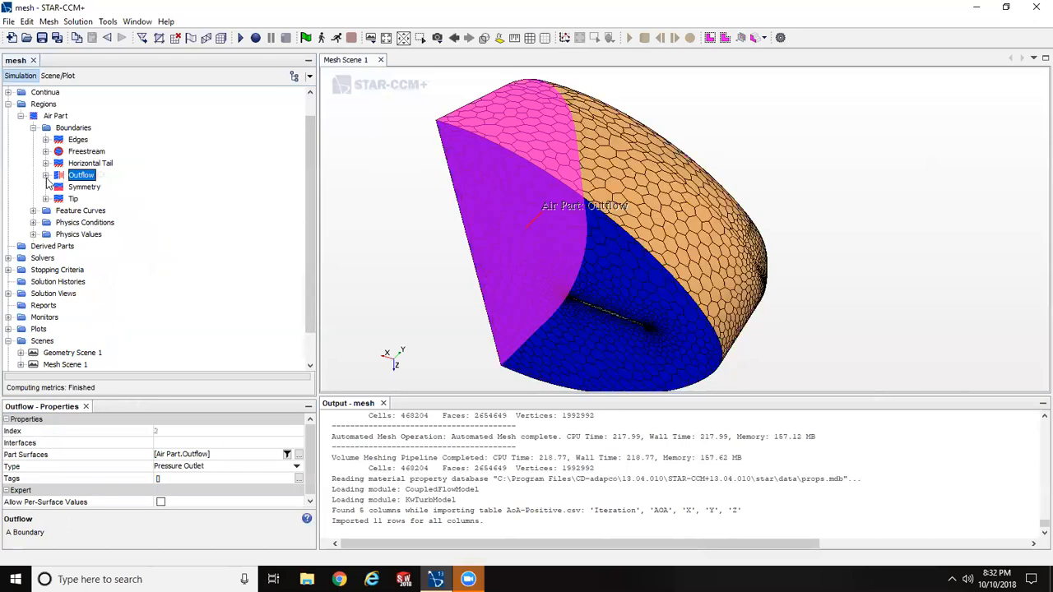
pyautogui.click(47, 176)
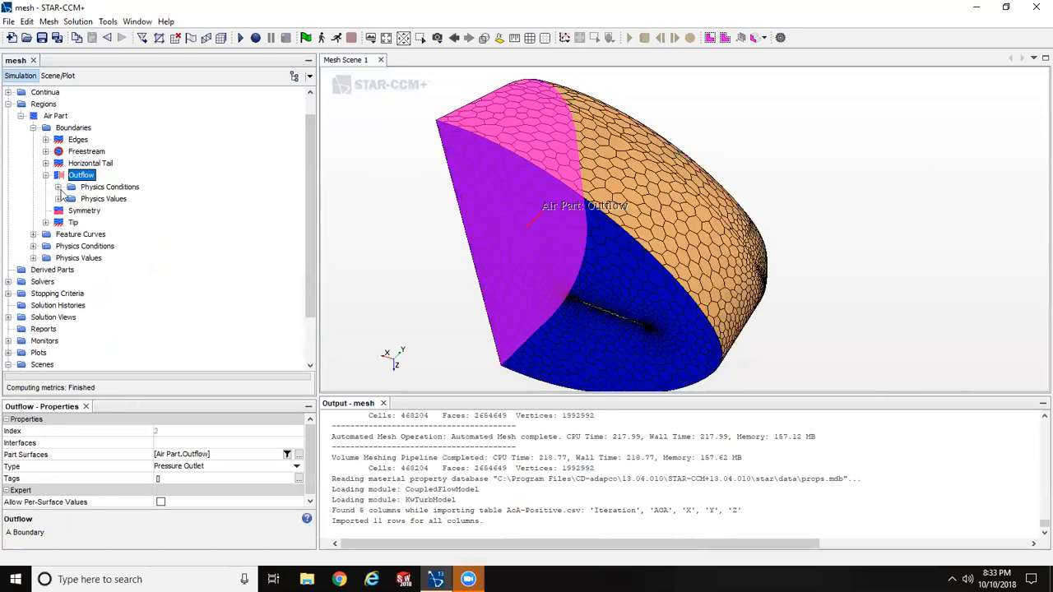
pyautogui.click(59, 199)
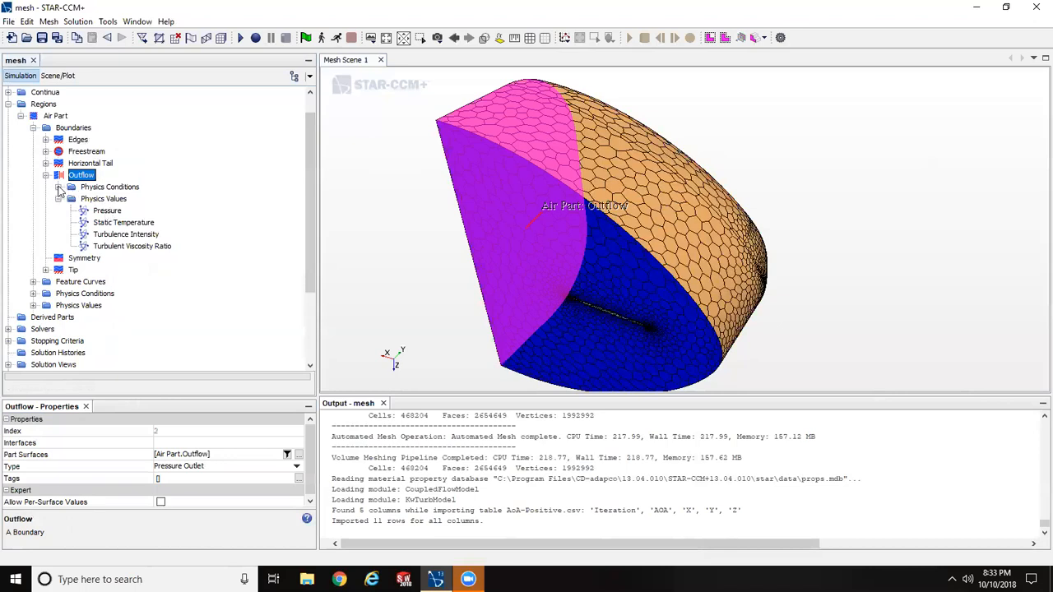
pyautogui.click(108, 211)
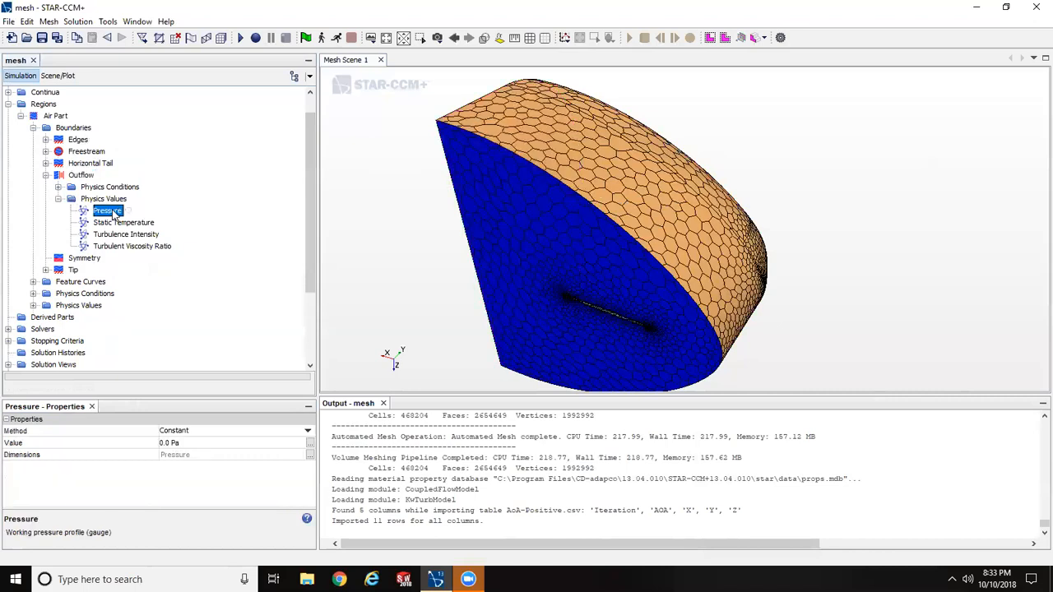
pyautogui.click(207, 442)
pyautogui.write('2')
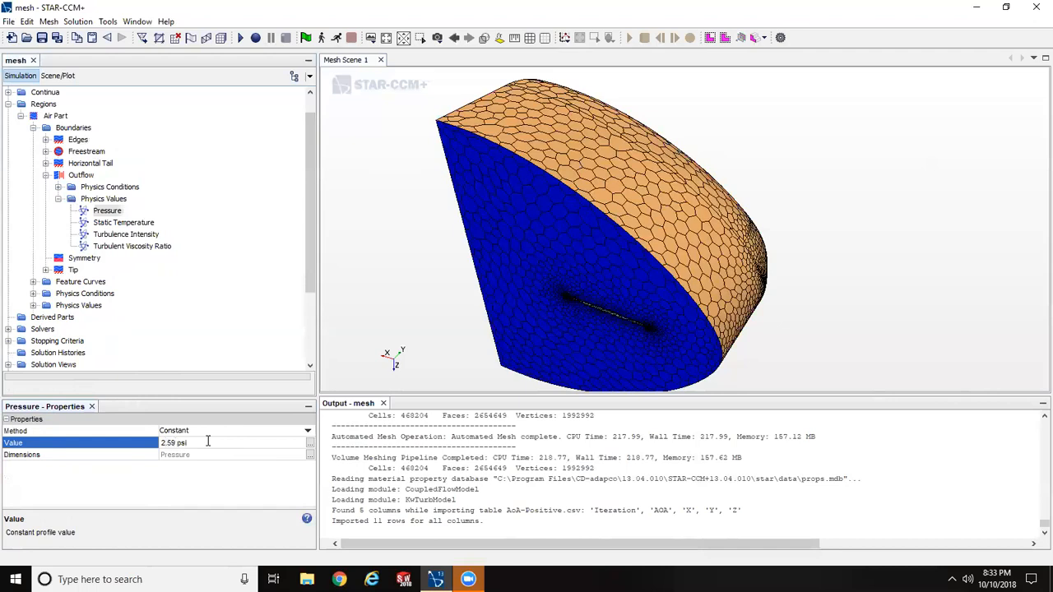
pyautogui.write('.59 psi')
pyautogui.press('Return')
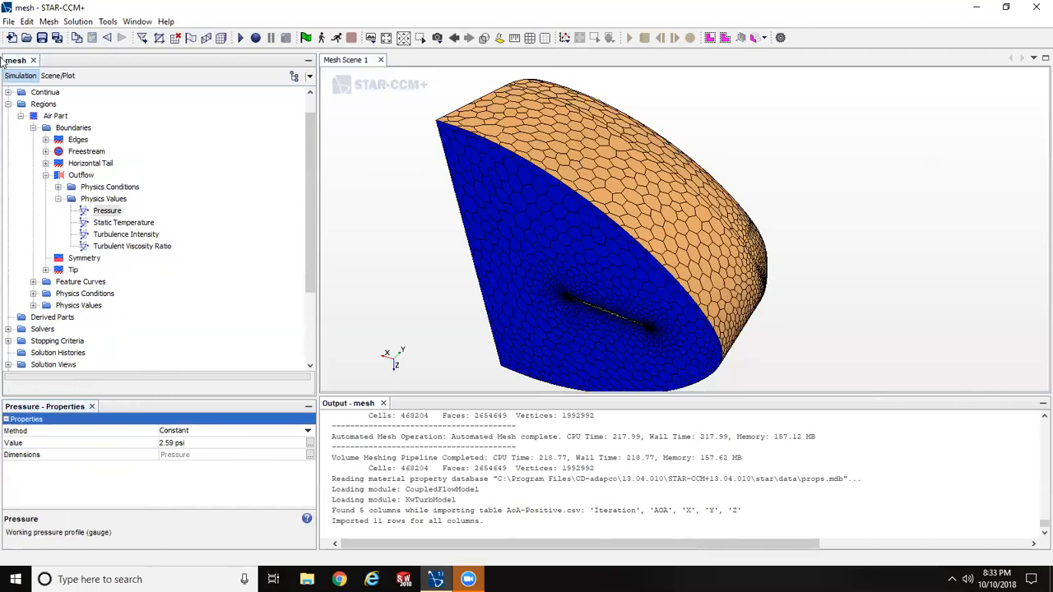
# - Set the Outflow boundary's Static Temperature to a constant 389.97 R and collapse the Regions branch
pyautogui.click(116, 223)
pyautogui.click(198, 443)
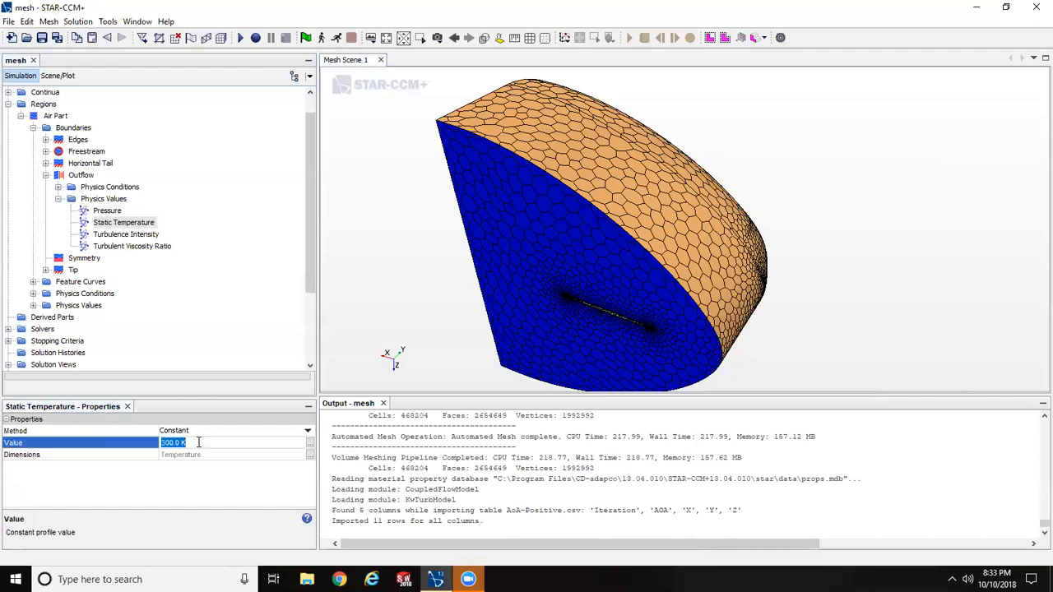
pyautogui.write('389.97 R')
pyautogui.press('Return')
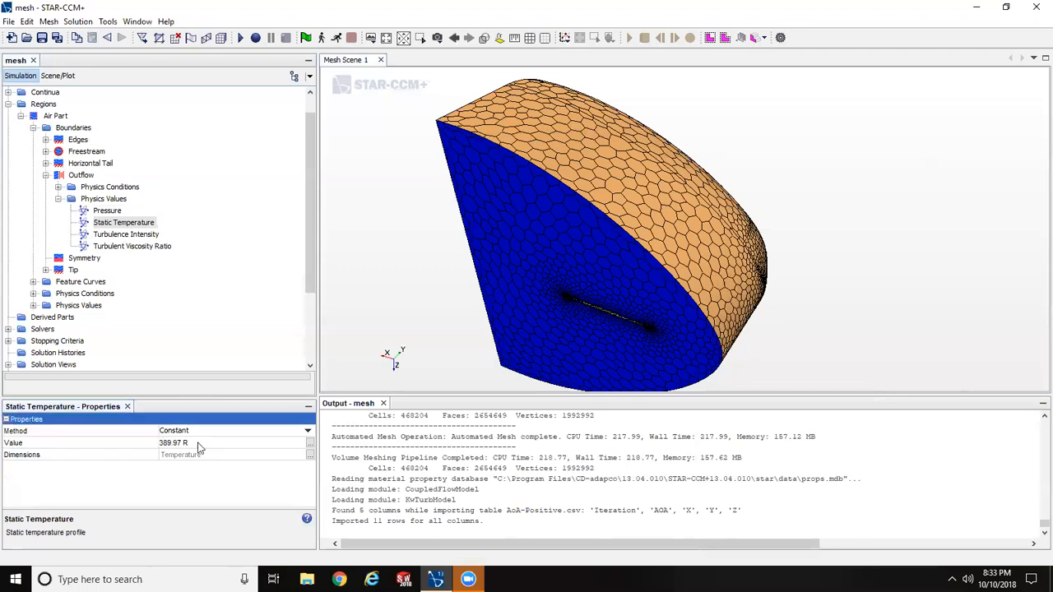
pyautogui.click(59, 200)
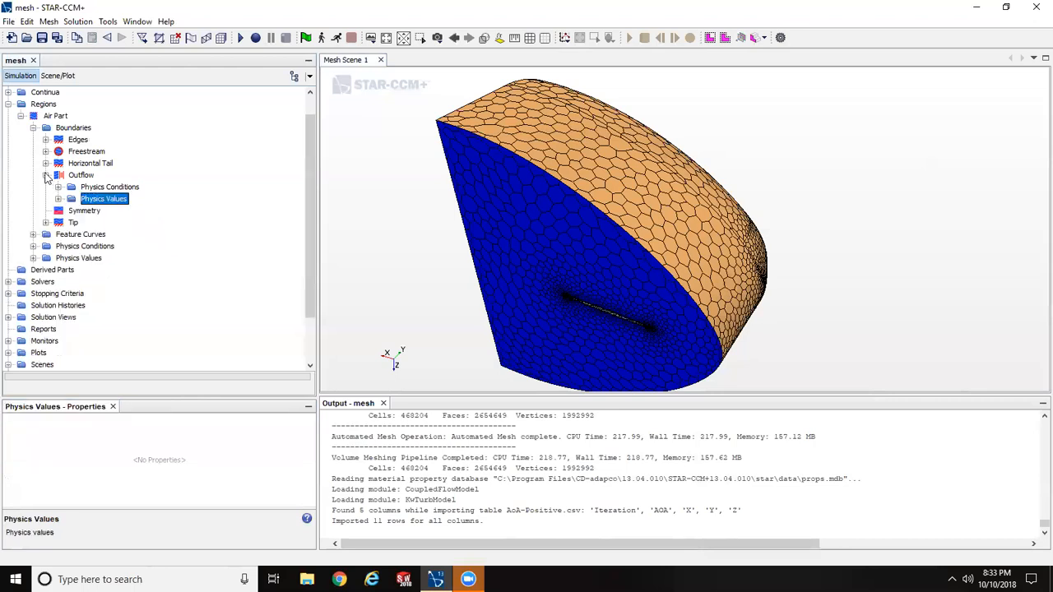
pyautogui.click(47, 176)
pyautogui.click(33, 129)
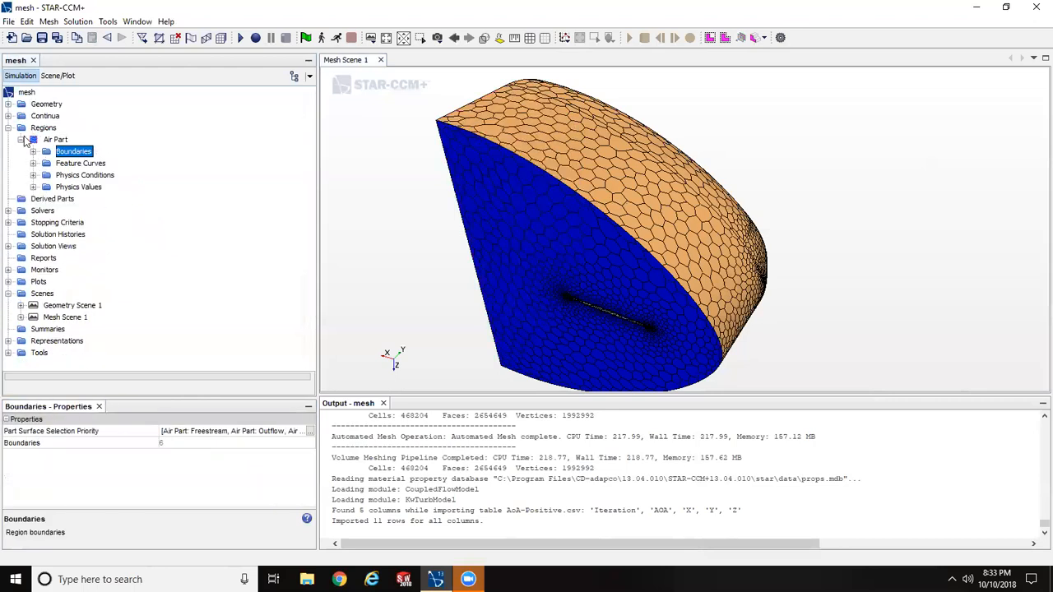
pyautogui.click(21, 139)
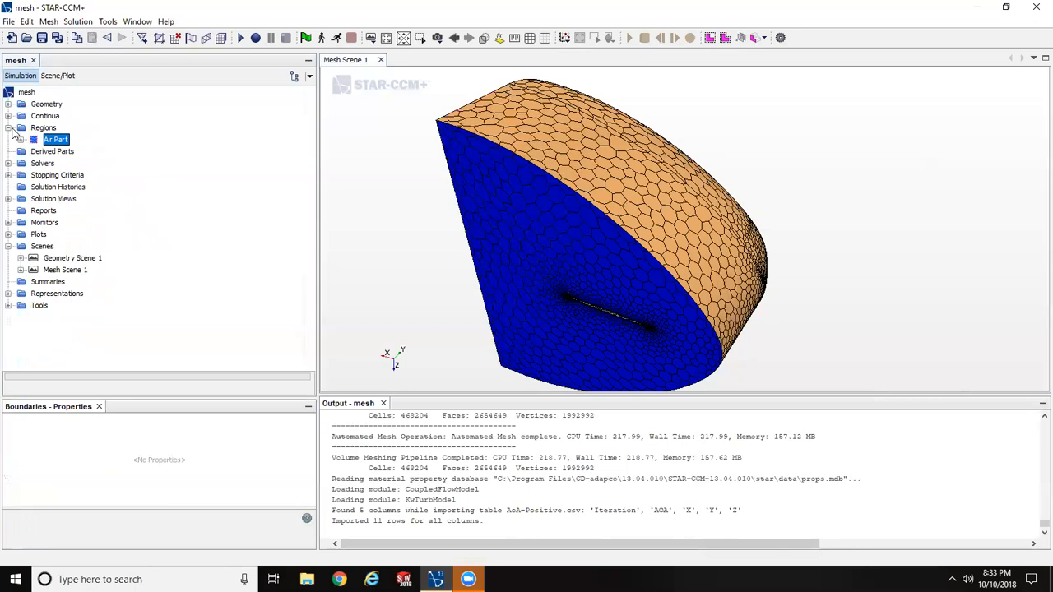
pyautogui.click(9, 129)
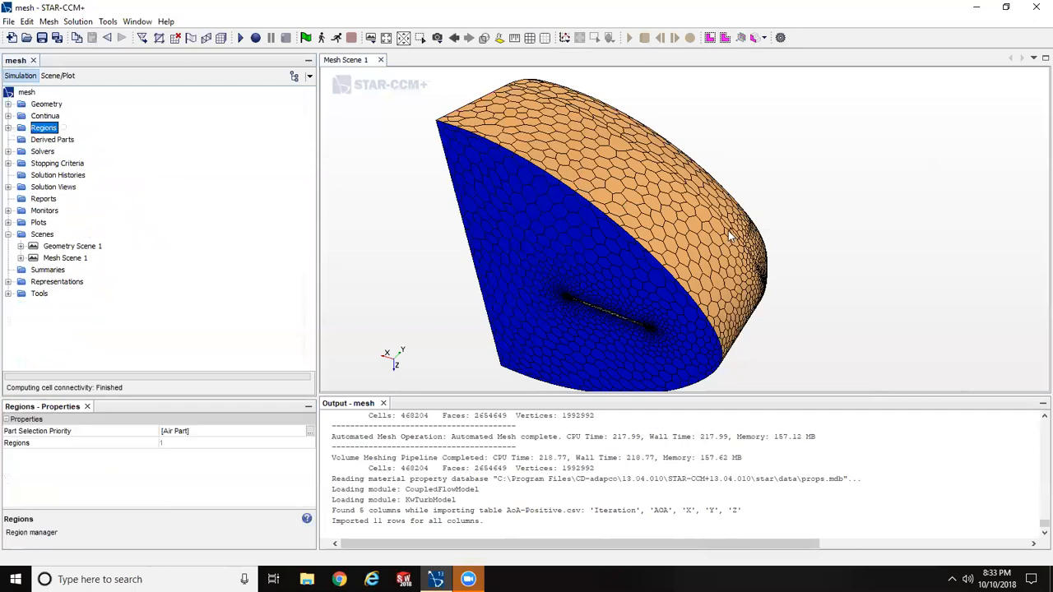
# - Set the Coupled Implicit solver's Expert Initialization method to Grid Sequencing and collapse the Solvers branch
pyautogui.moveTo(724, 226); pyautogui.dragTo(743, 208)
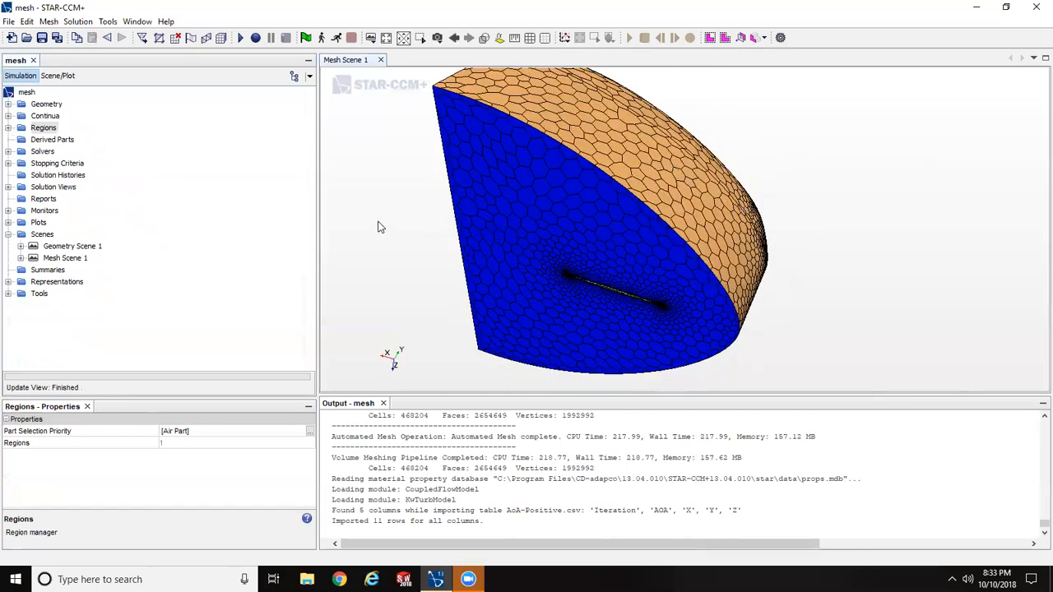
pyautogui.click(8, 152)
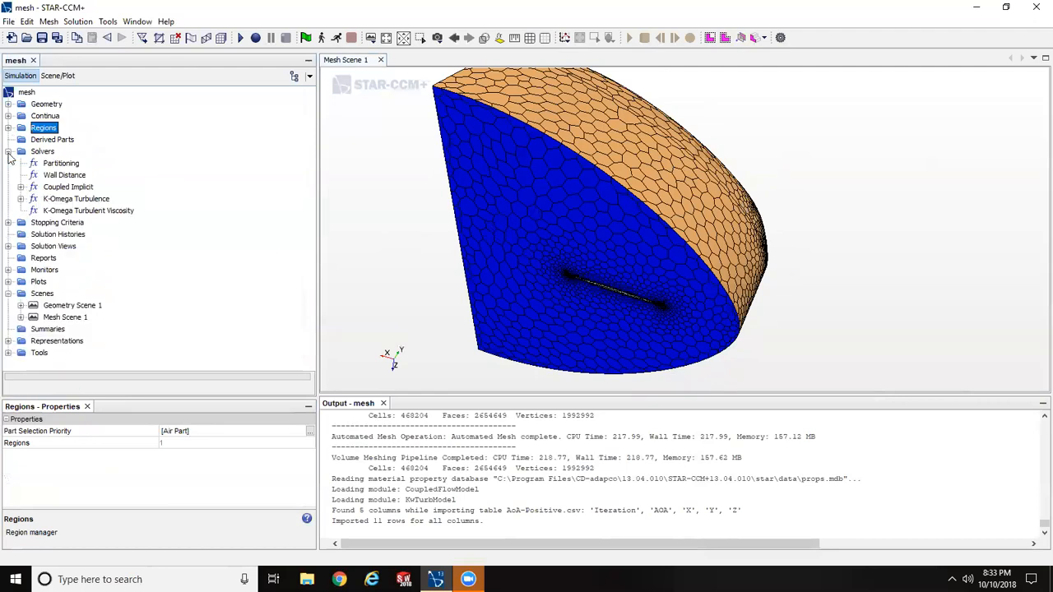
pyautogui.click(60, 191)
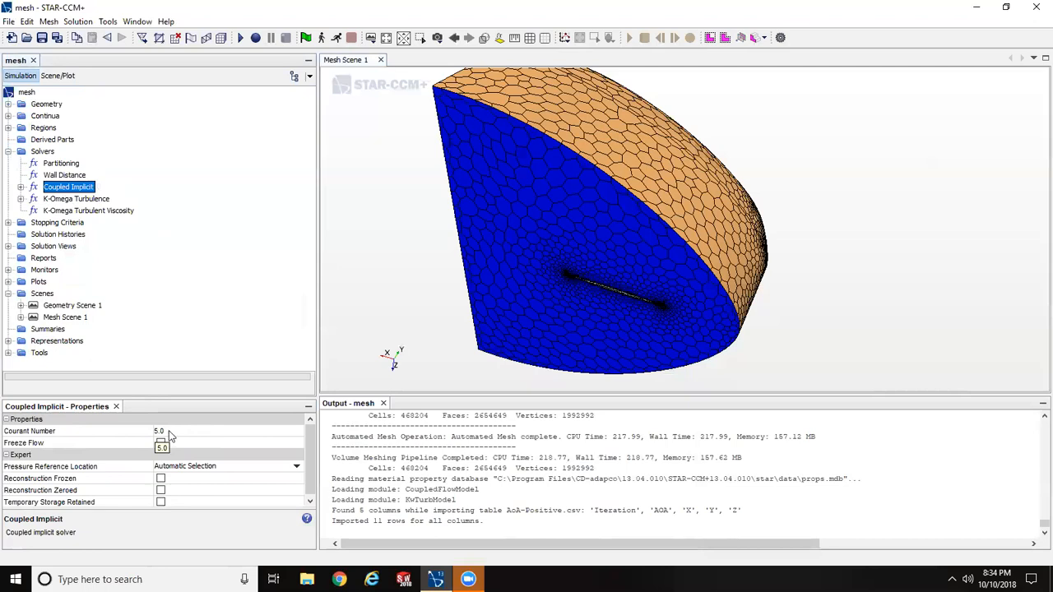
pyautogui.click(21, 188)
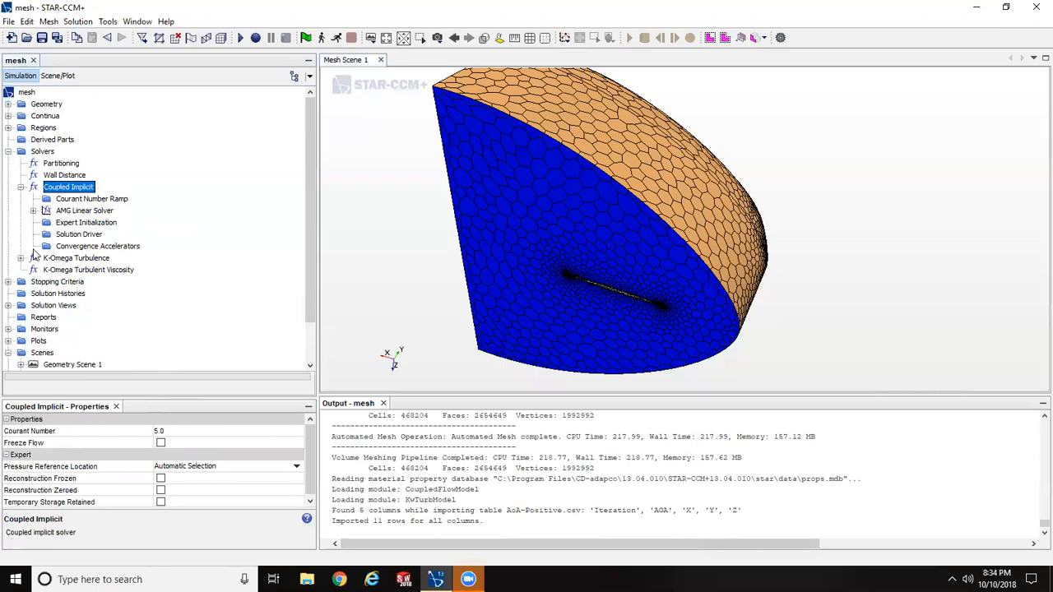
pyautogui.click(102, 225)
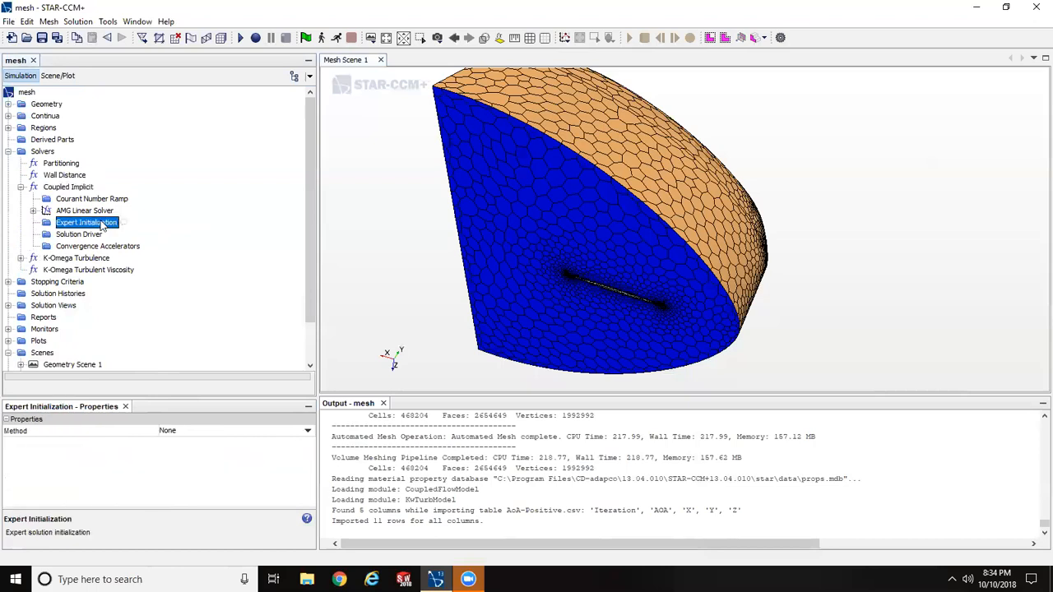
pyautogui.click(167, 431)
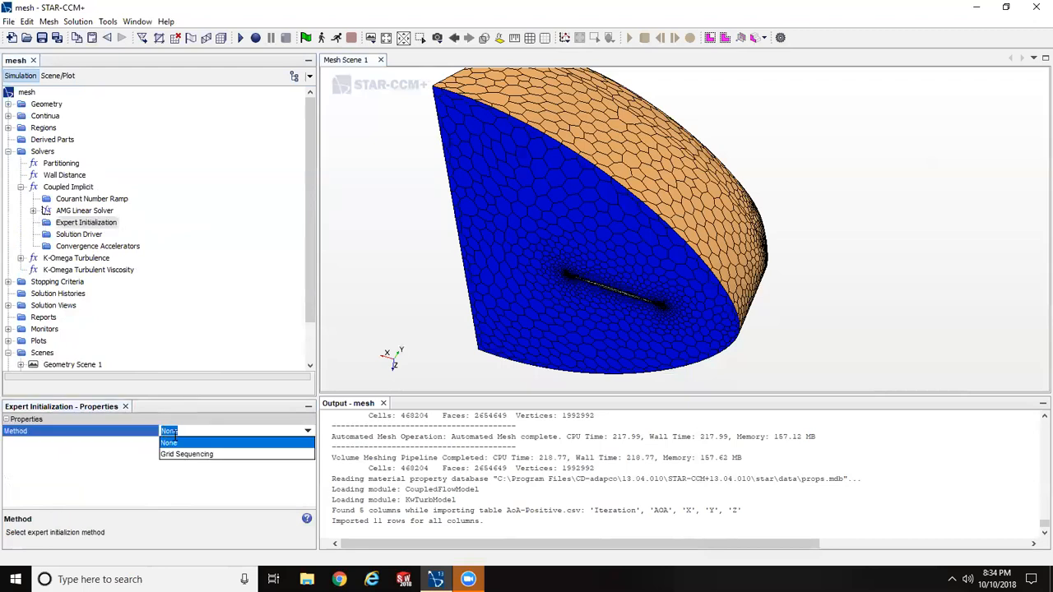
pyautogui.click(186, 457)
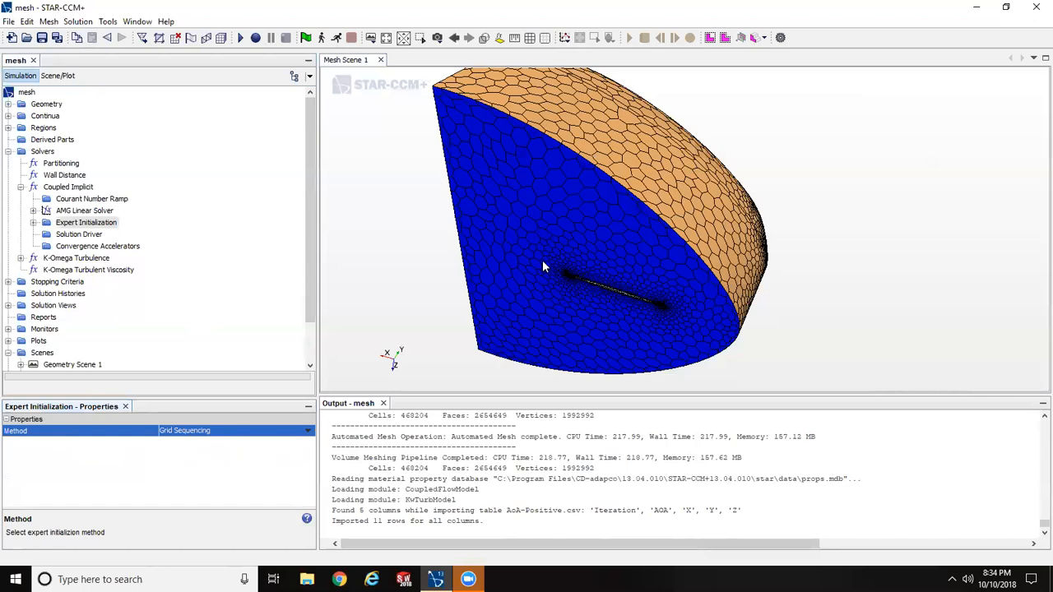
pyautogui.click(21, 187)
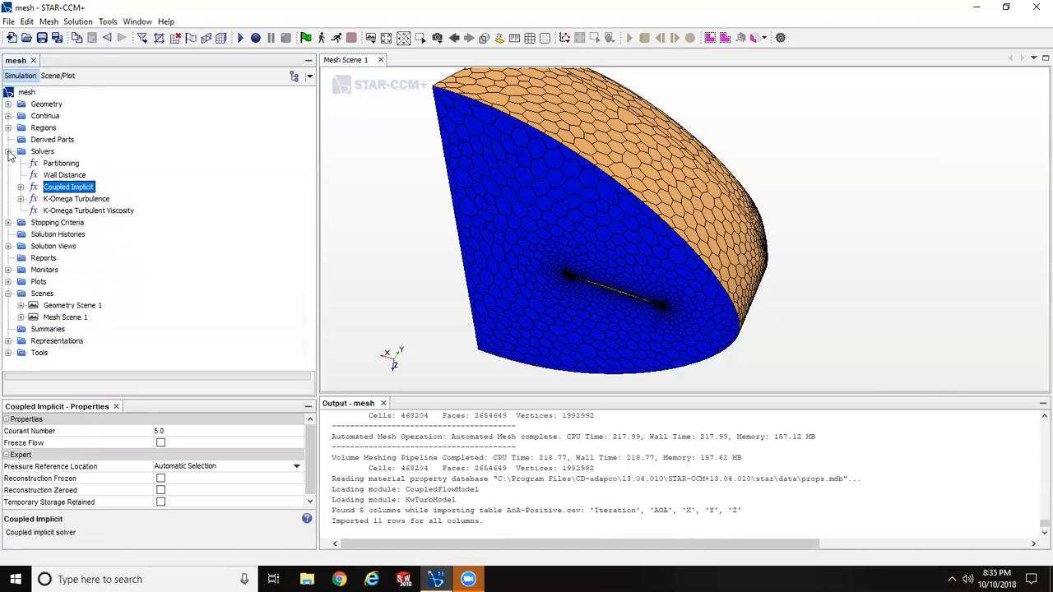
pyautogui.click(8, 152)
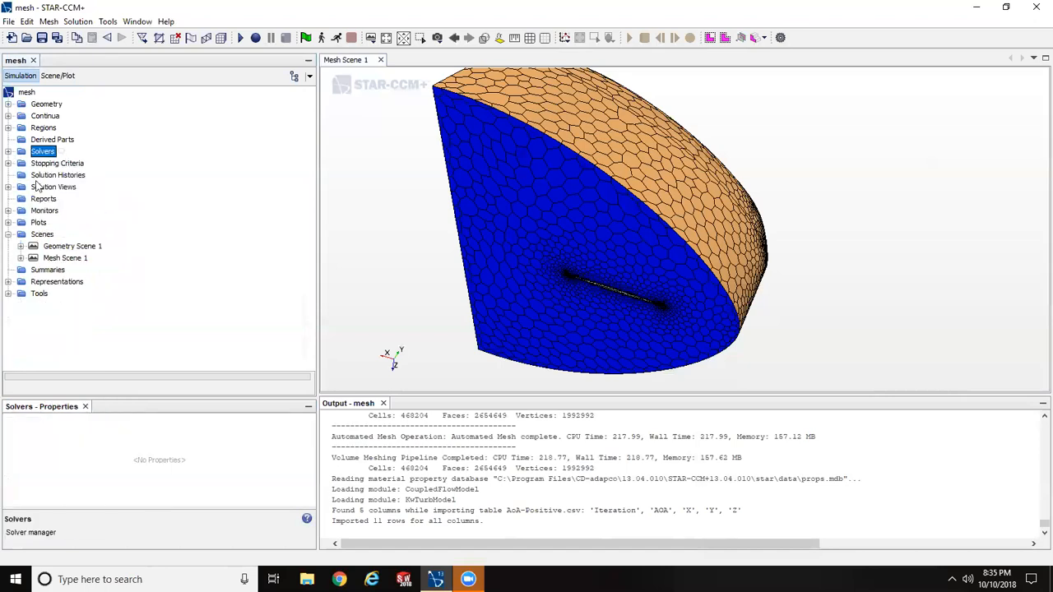
# - Set the Maximum Steps stopping criterion to 6000
pyautogui.click(8, 163)
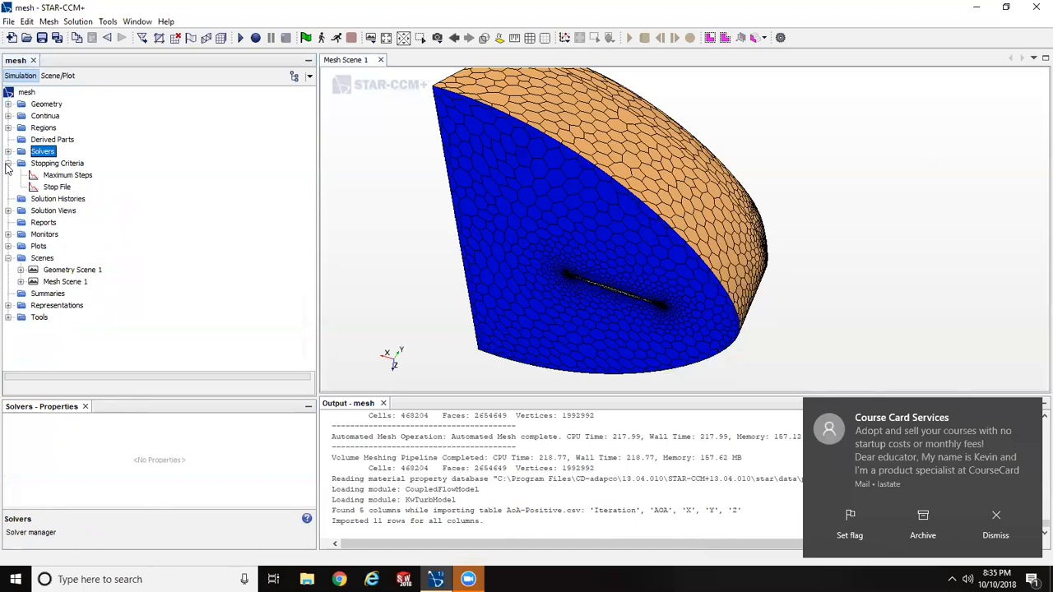
pyautogui.click(1027, 415)
pyautogui.click(64, 176)
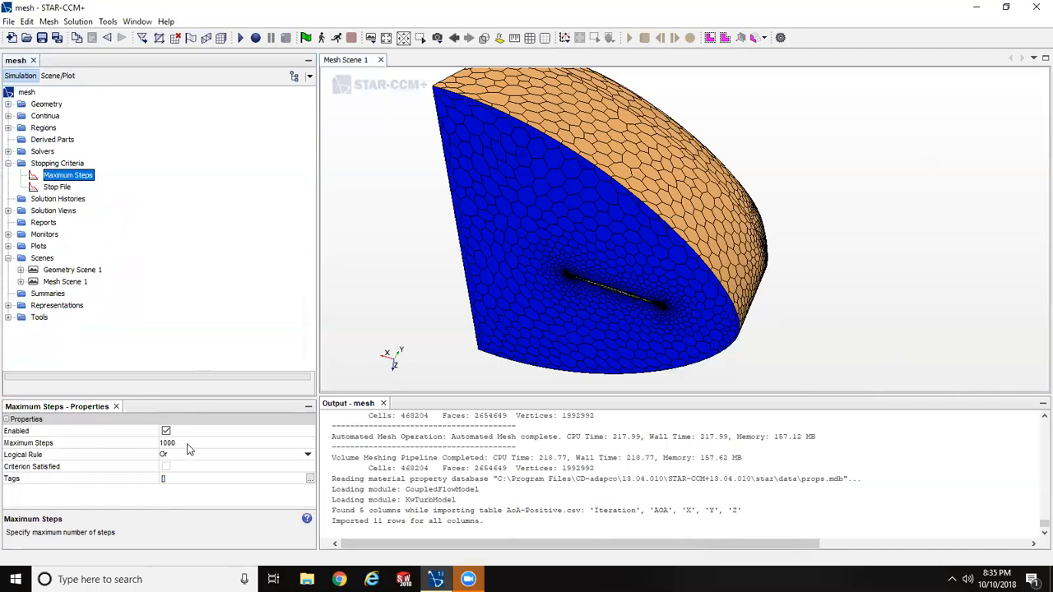
pyautogui.click(190, 442)
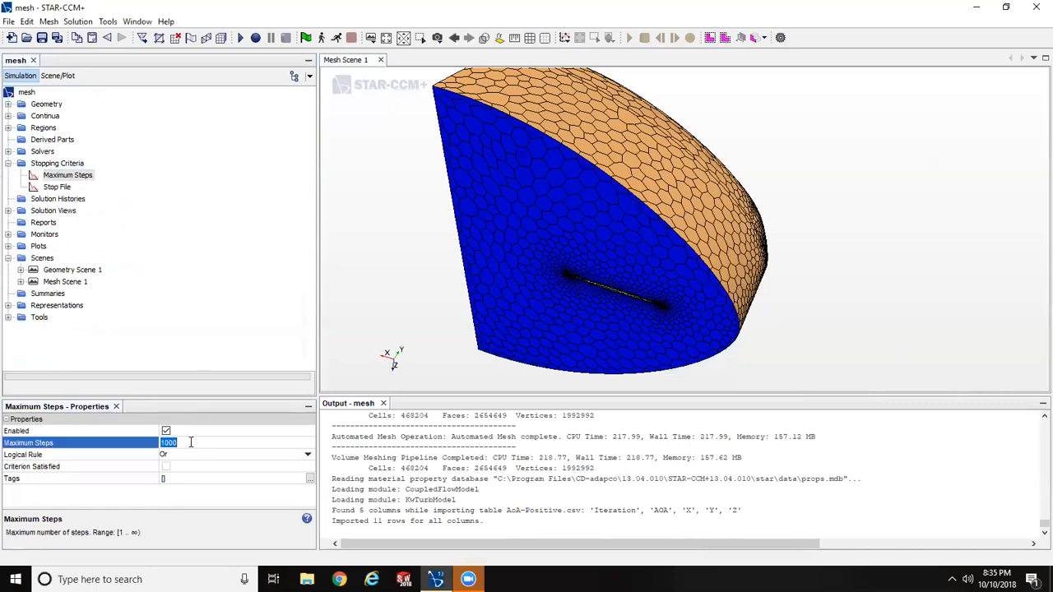
pyautogui.write('6')
pyautogui.press('Return')
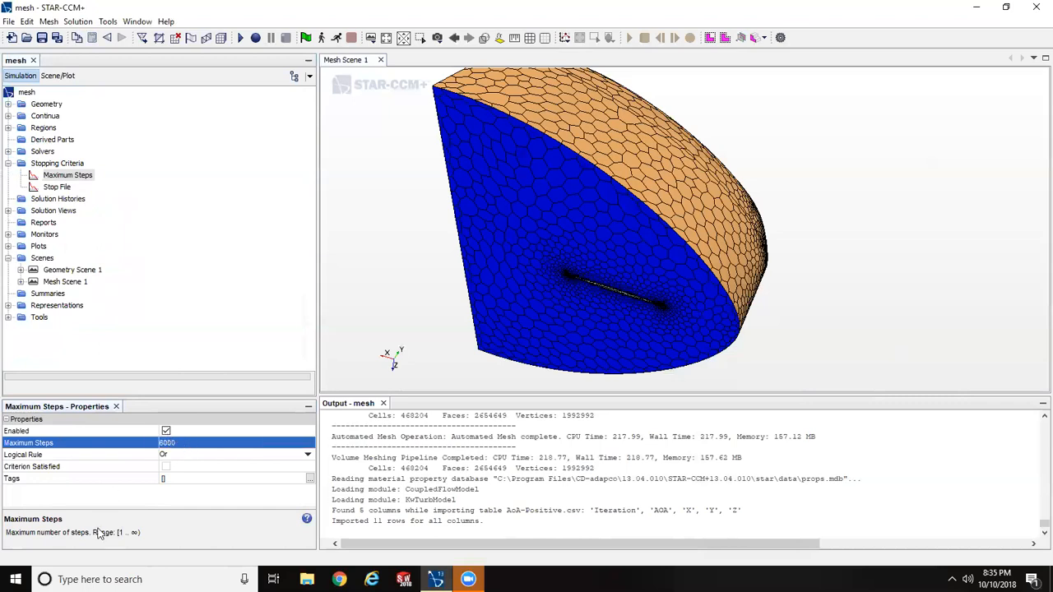
# - Tabulate the AoA-Positive table to review its iteration and angle-of-attack rows, and close the data view
pyautogui.click(8, 317)
pyautogui.click(21, 293)
pyautogui.click(53, 306)
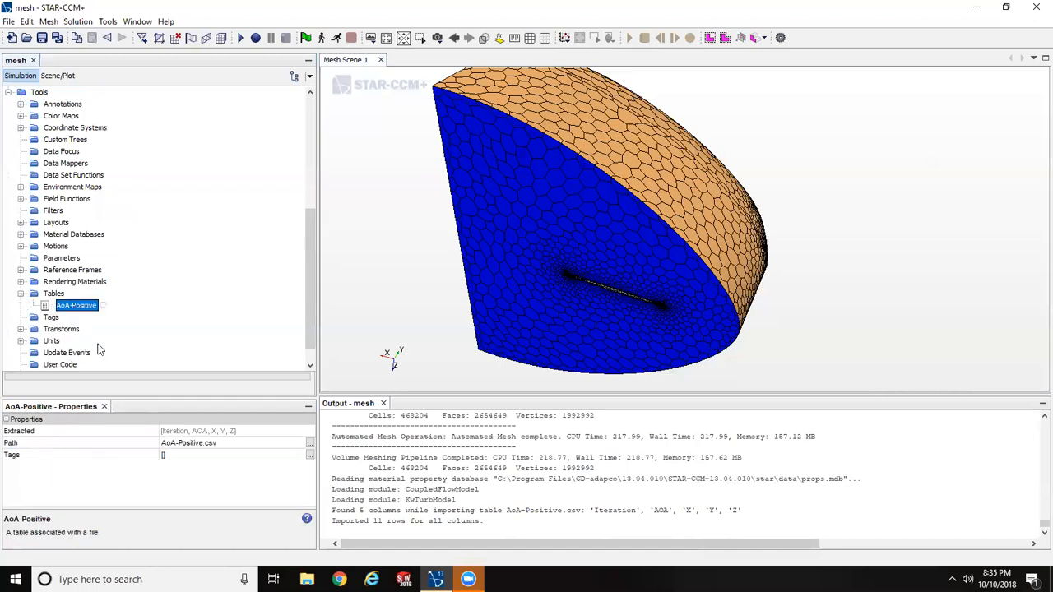
pyautogui.rightClick(85, 309)
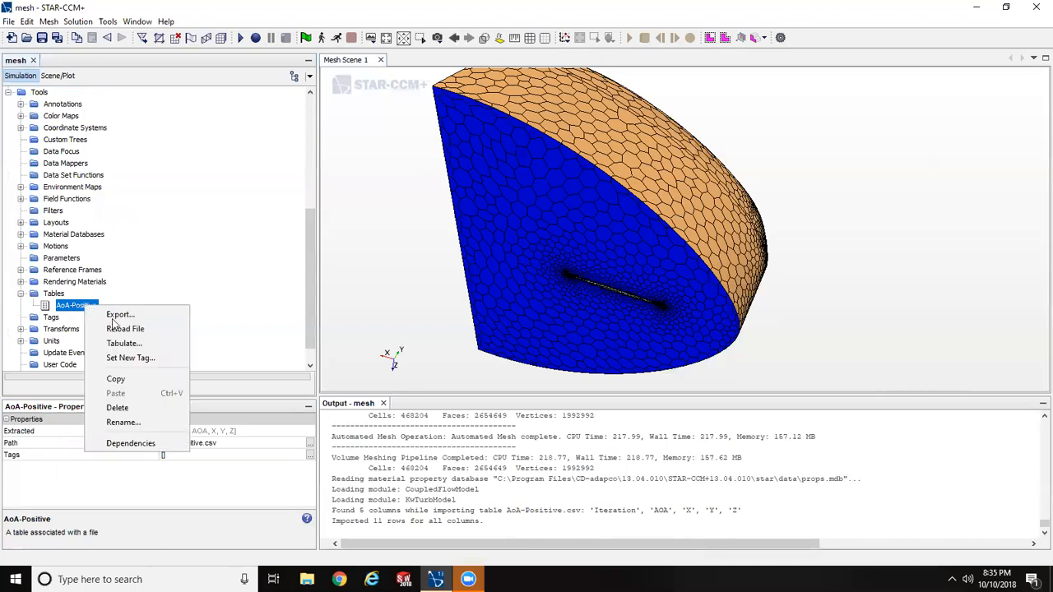
pyautogui.click(123, 340)
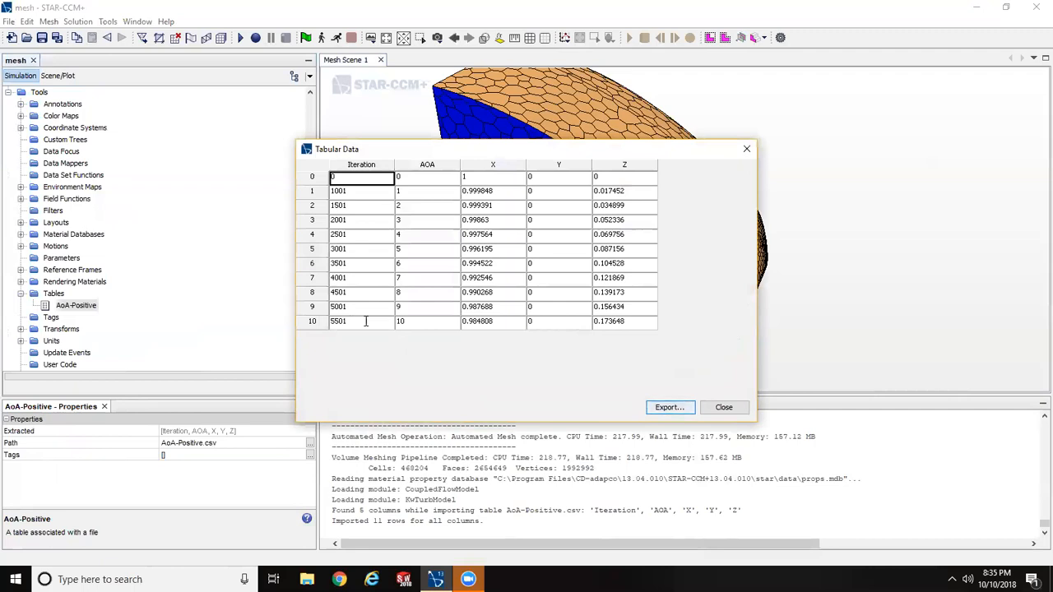
pyautogui.click(725, 407)
pyautogui.click(21, 294)
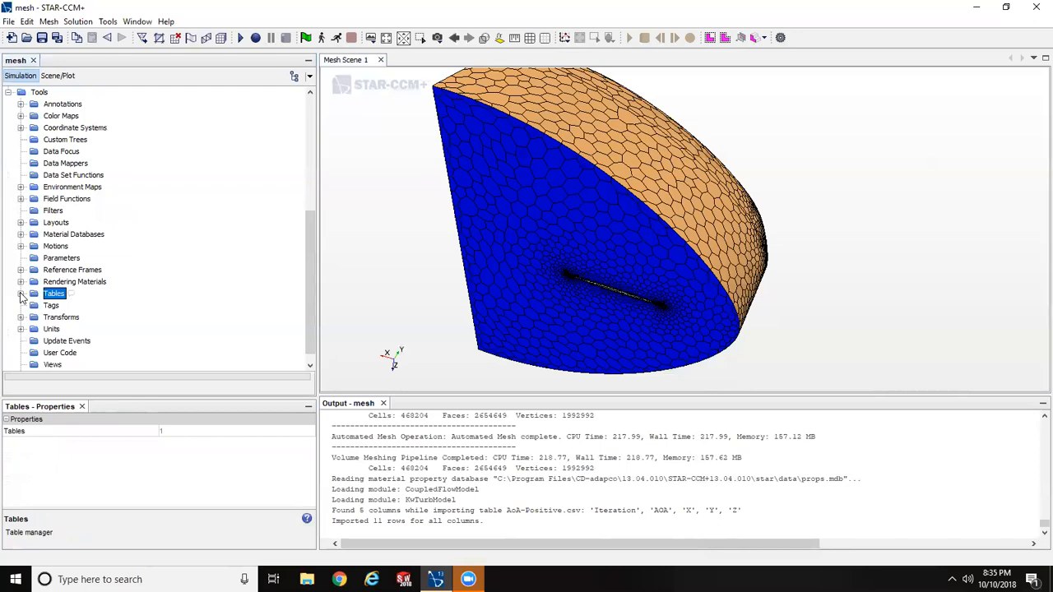
pyautogui.click(9, 92)
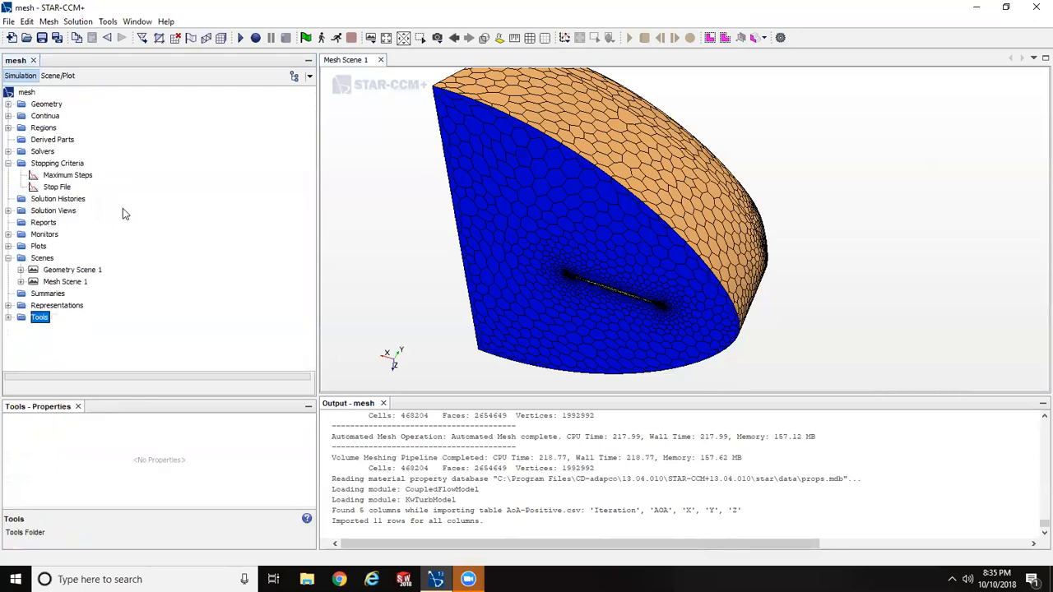
# - Collapse the Stopping Criteria and create a new Force report
pyautogui.click(9, 163)
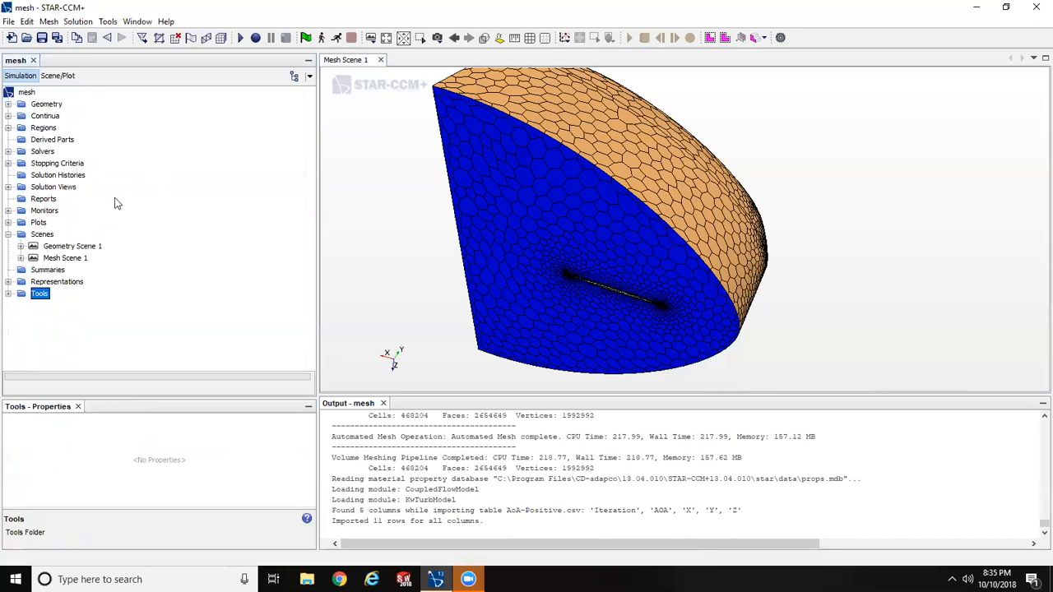
pyautogui.rightClick(25, 202)
pyautogui.moveTo(51, 212)
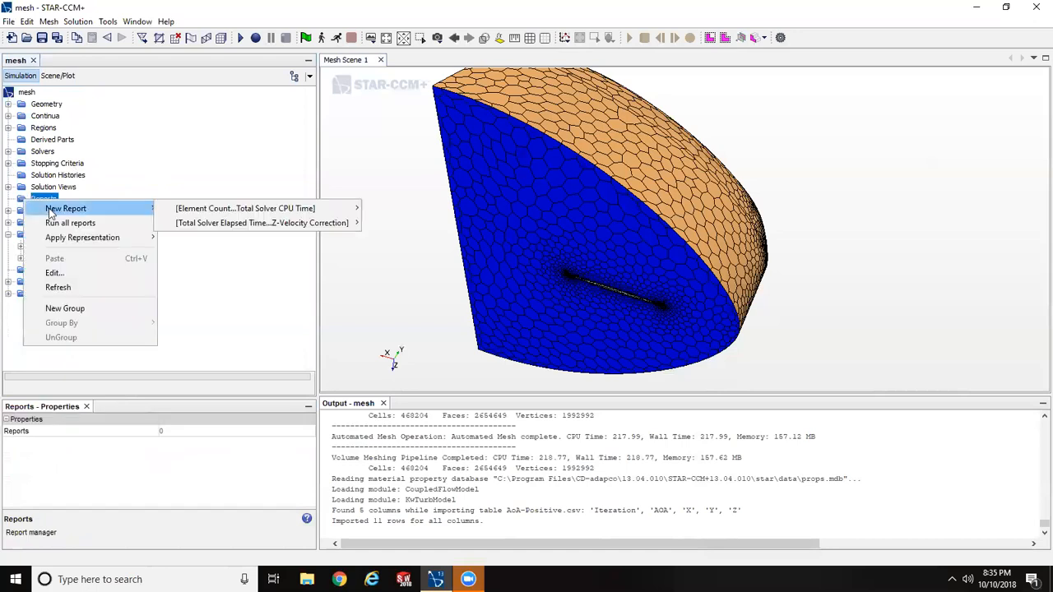
pyautogui.moveTo(237, 212)
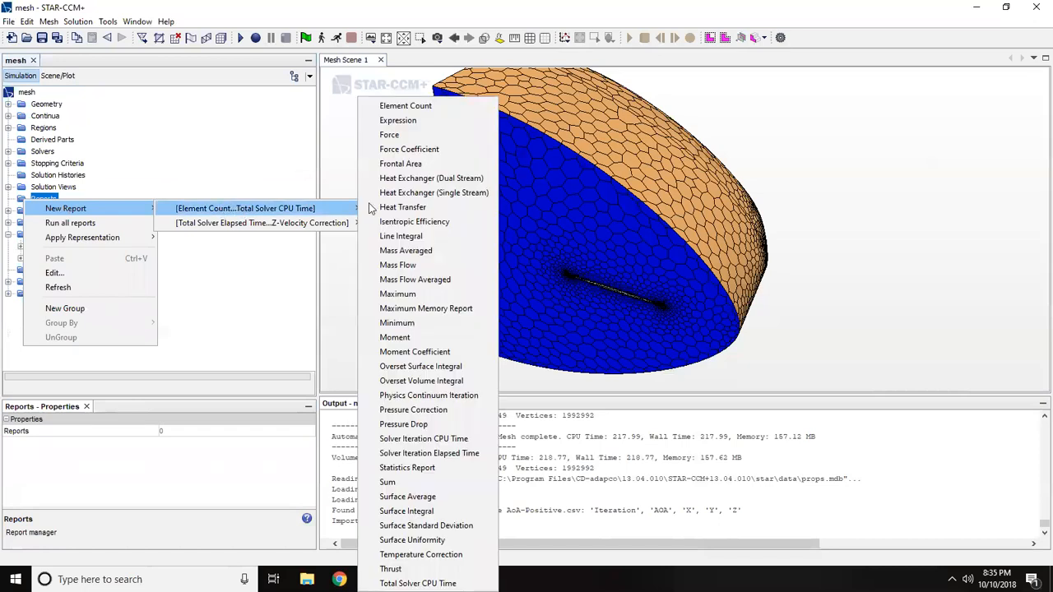
pyautogui.click(390, 135)
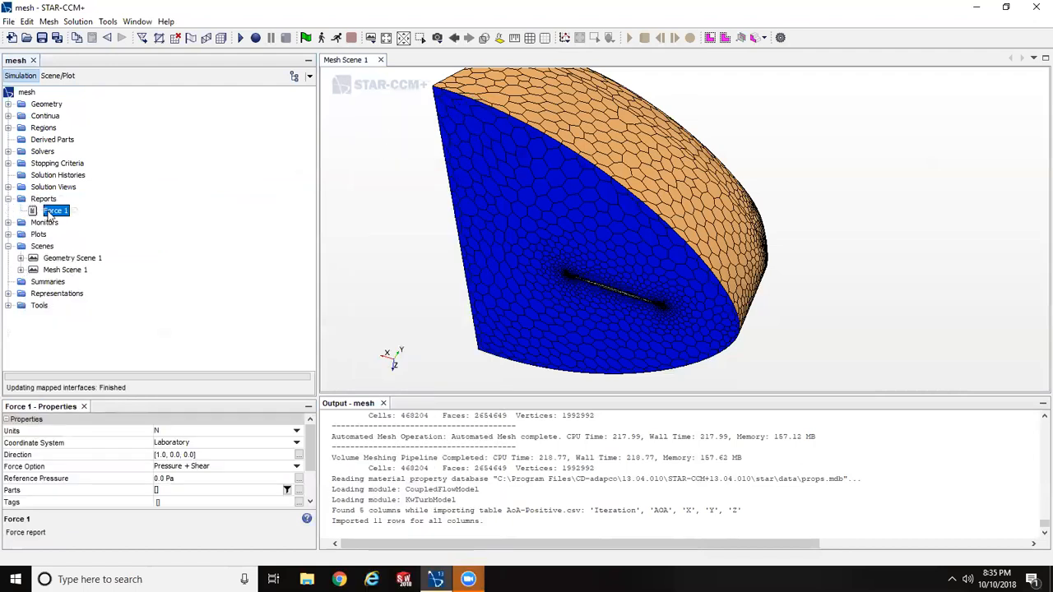
# - Rename the Force 1 report as Axial Force and set its units to lbf
pyautogui.rightClick(49, 214)
pyautogui.click(105, 380)
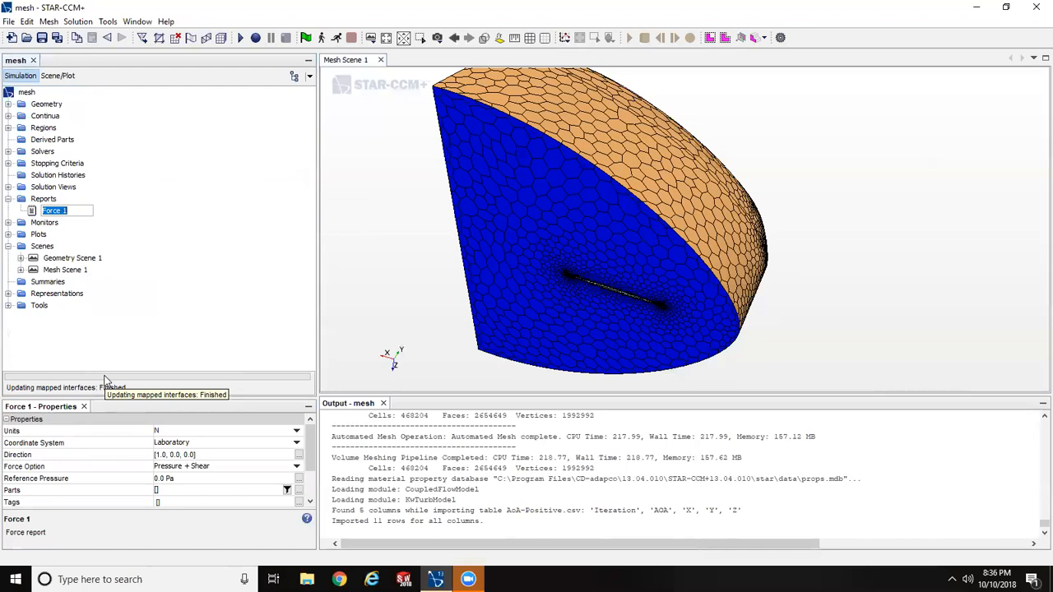
pyautogui.write('Axial')
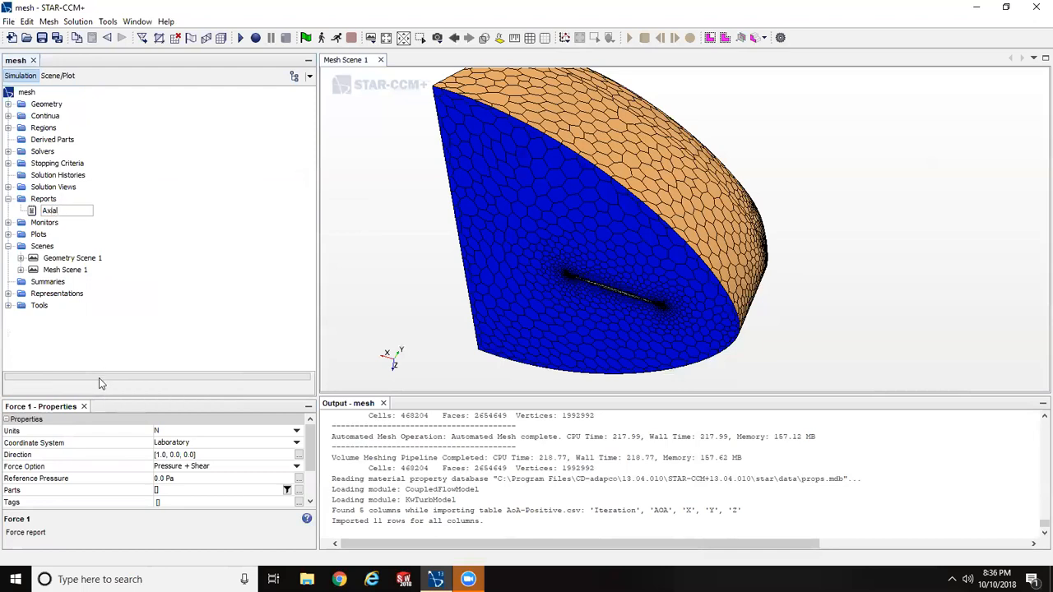
pyautogui.write(' Force')
pyautogui.press('Return')
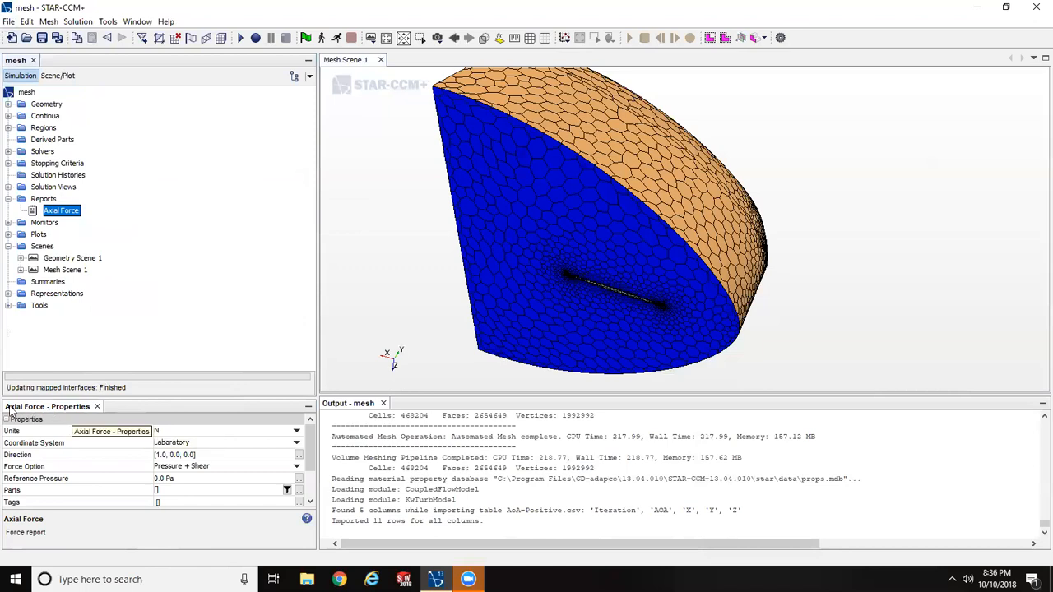
pyautogui.click(180, 434)
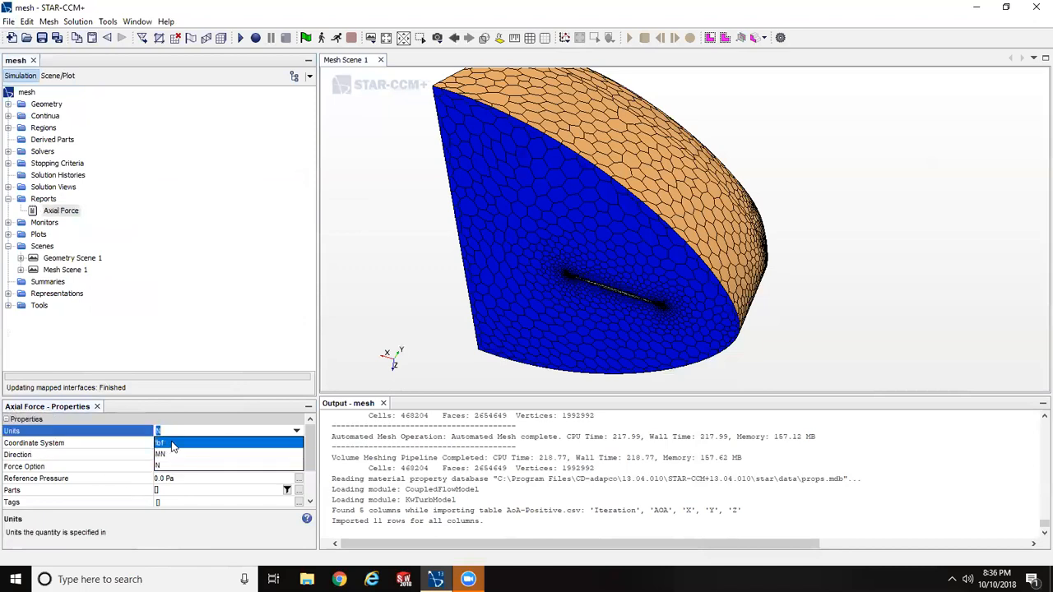
pyautogui.click(173, 444)
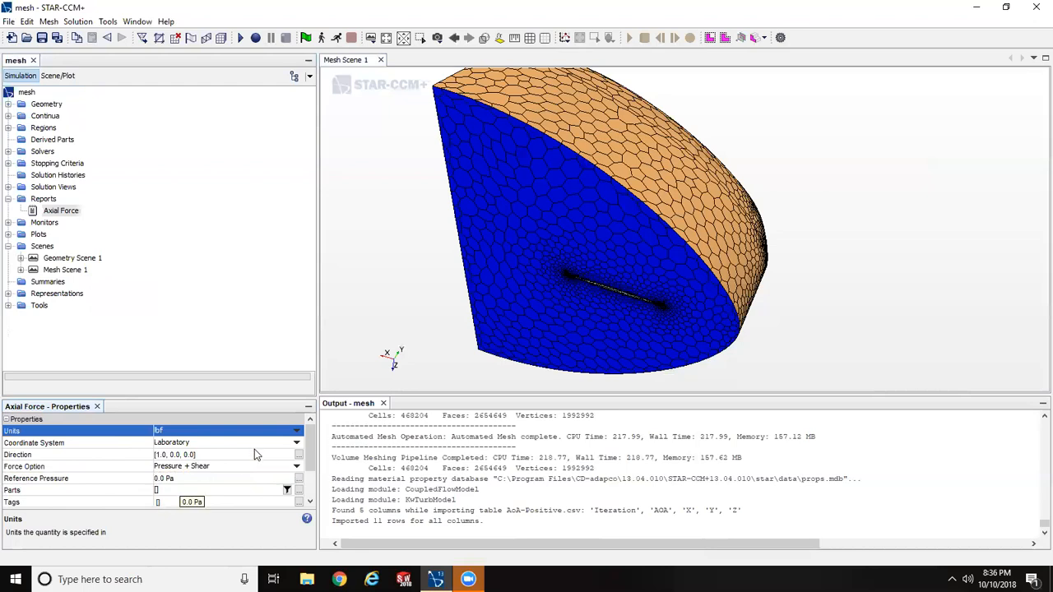
# - Create a second Force report and rename it Normal Force
pyautogui.rightClick(38, 201)
pyautogui.moveTo(173, 204)
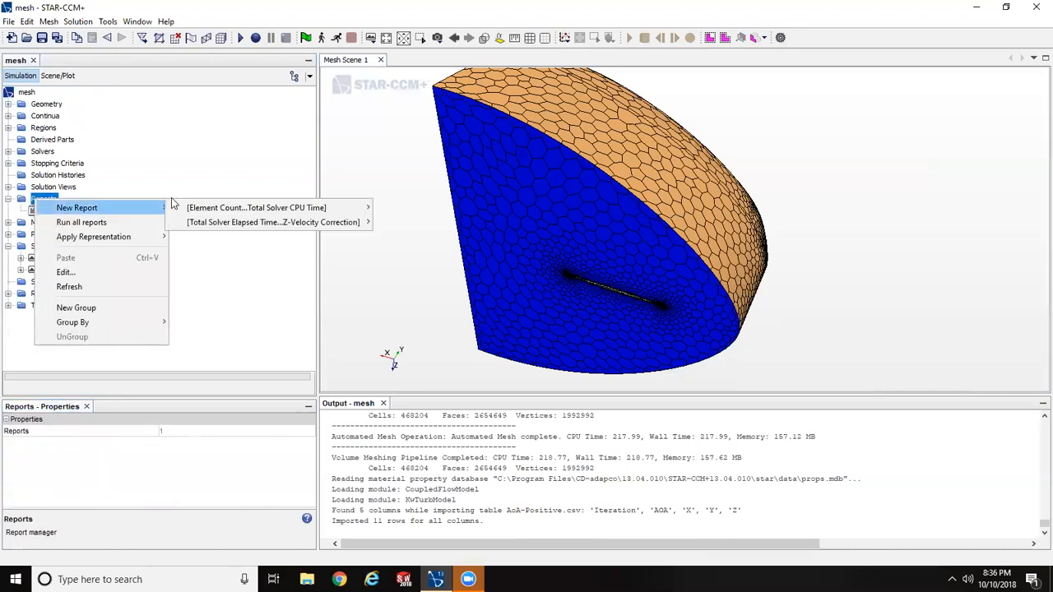
pyautogui.moveTo(277, 207)
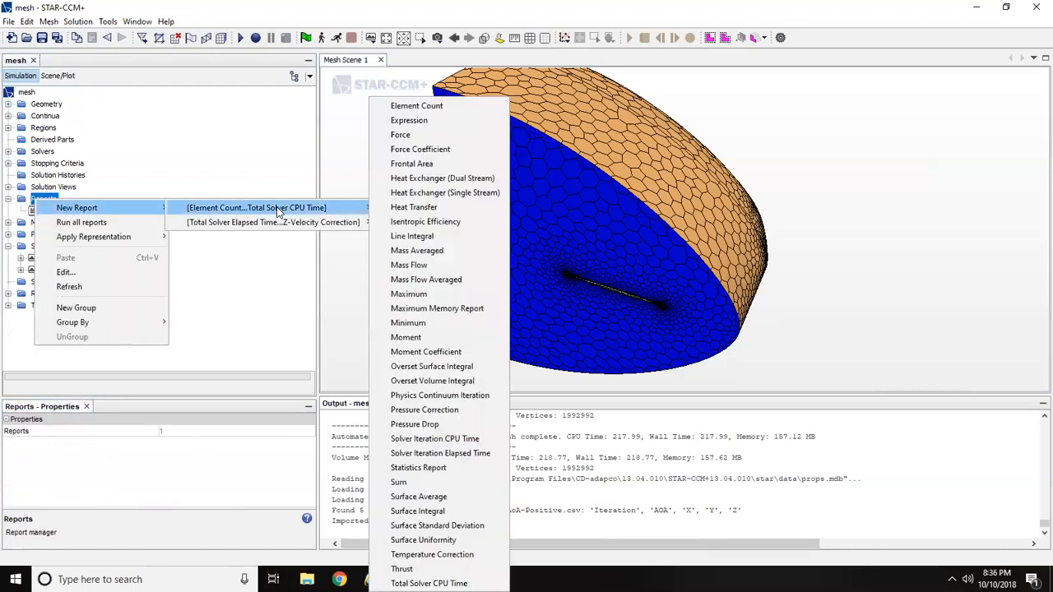
pyautogui.click(400, 135)
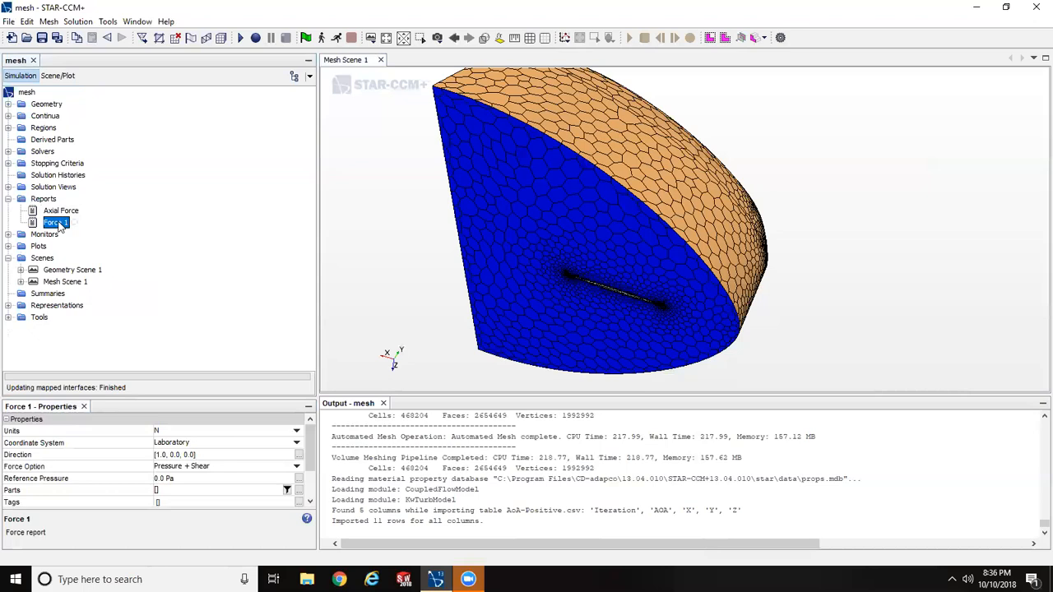
pyautogui.rightClick(58, 224)
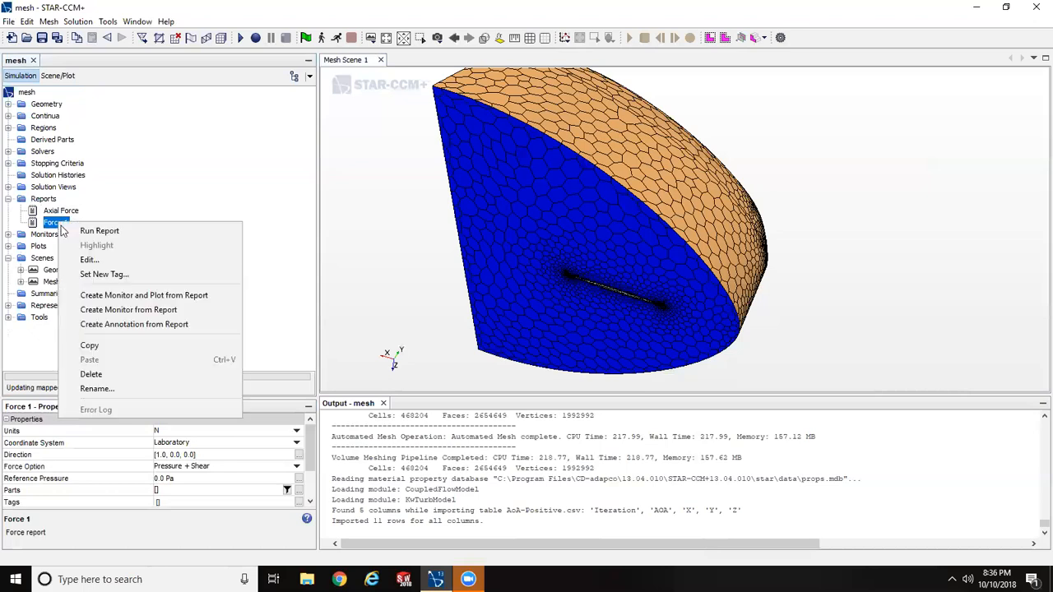
pyautogui.click(92, 389)
pyautogui.write('Normal Force')
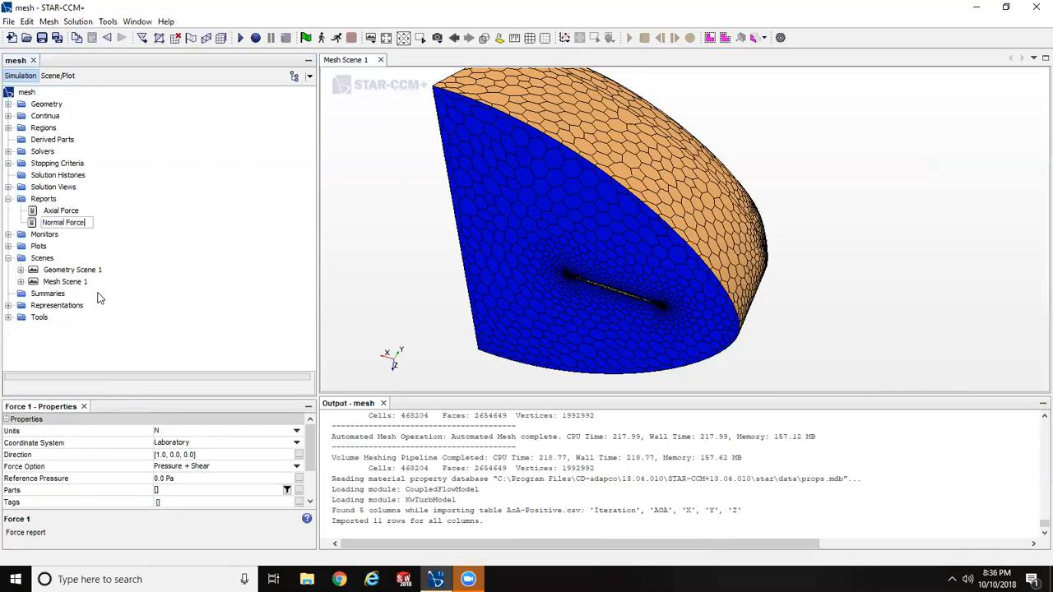
pyautogui.press('Return')
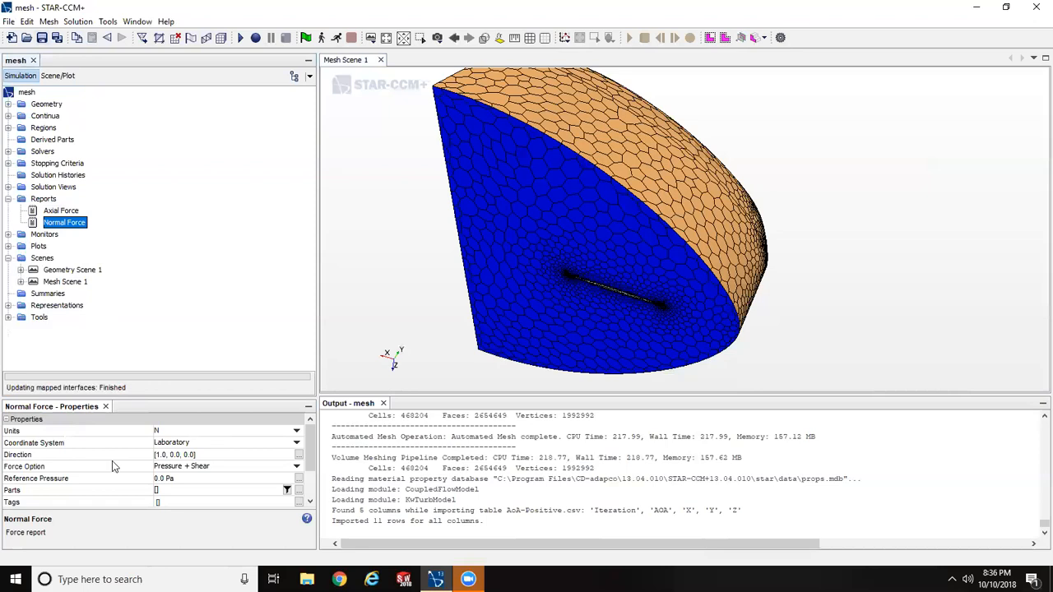
# - Set the Normal Force report's units to lbf and its direction to [0.0, 0.0, 1.0]
pyautogui.click(160, 431)
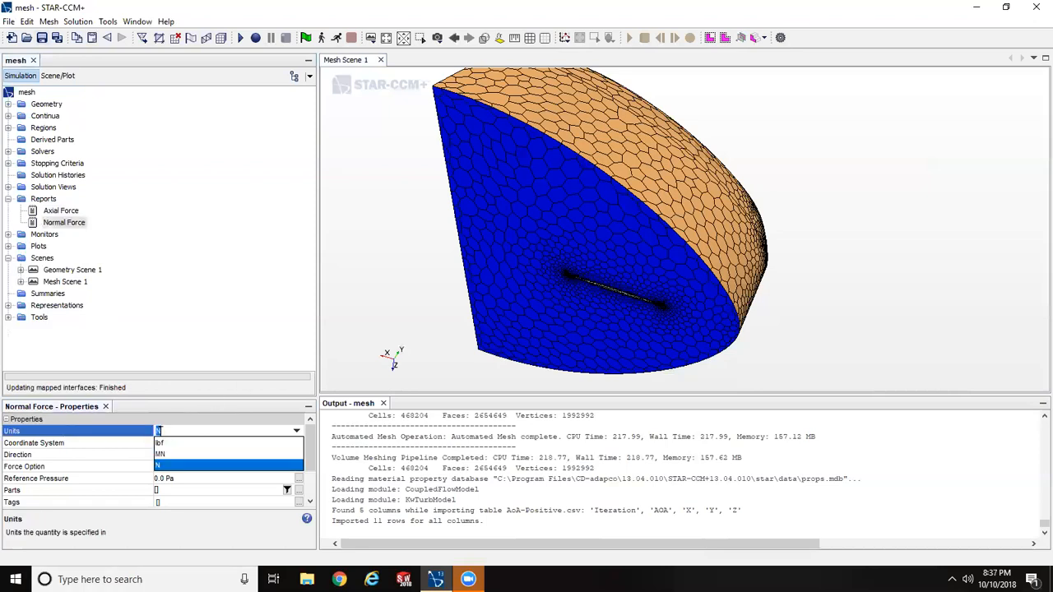
pyautogui.click(158, 443)
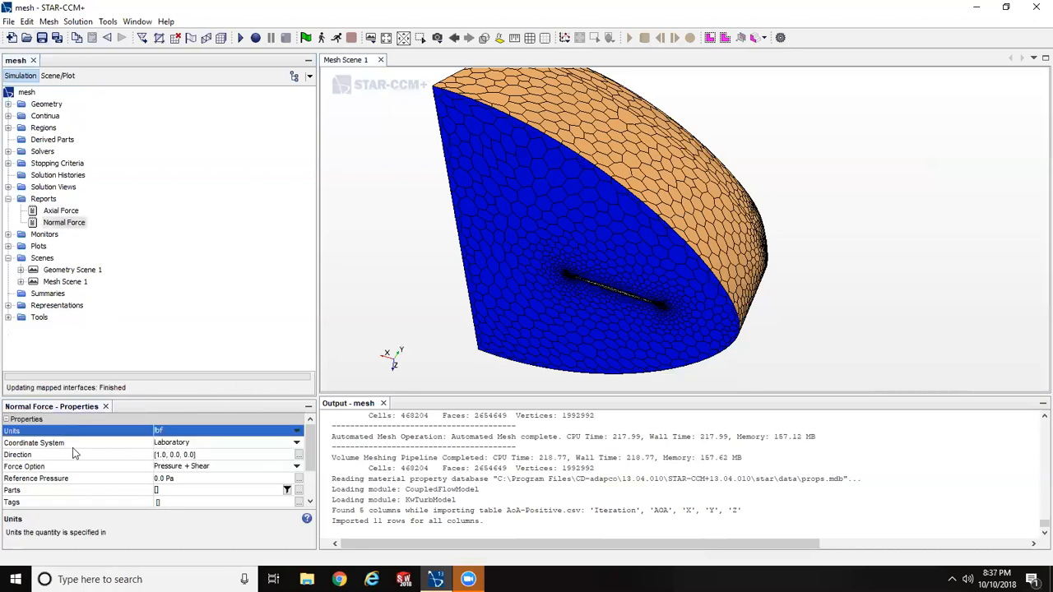
pyautogui.click(185, 454)
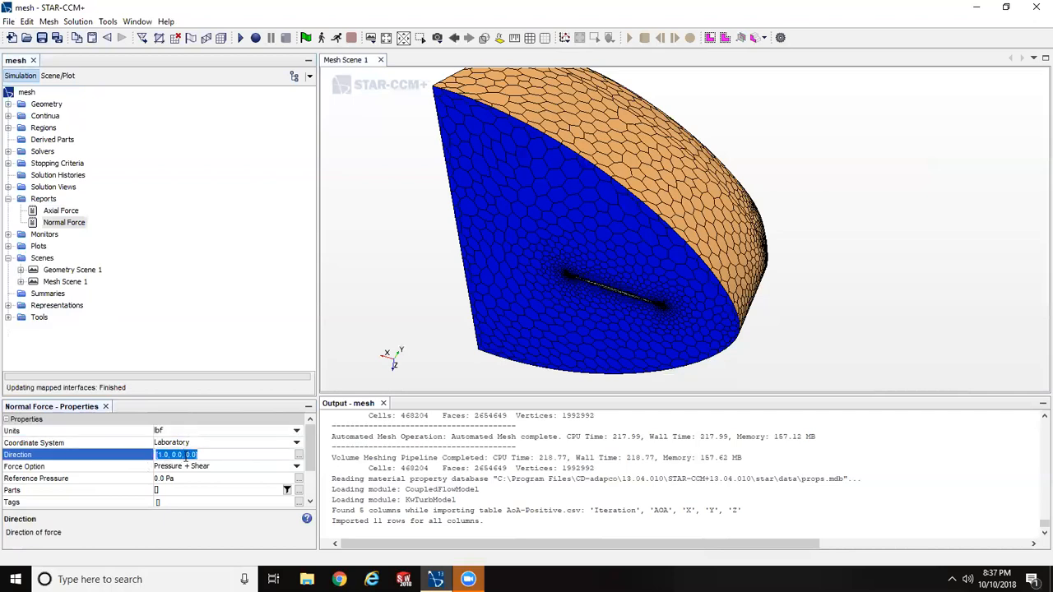
pyautogui.click(197, 454)
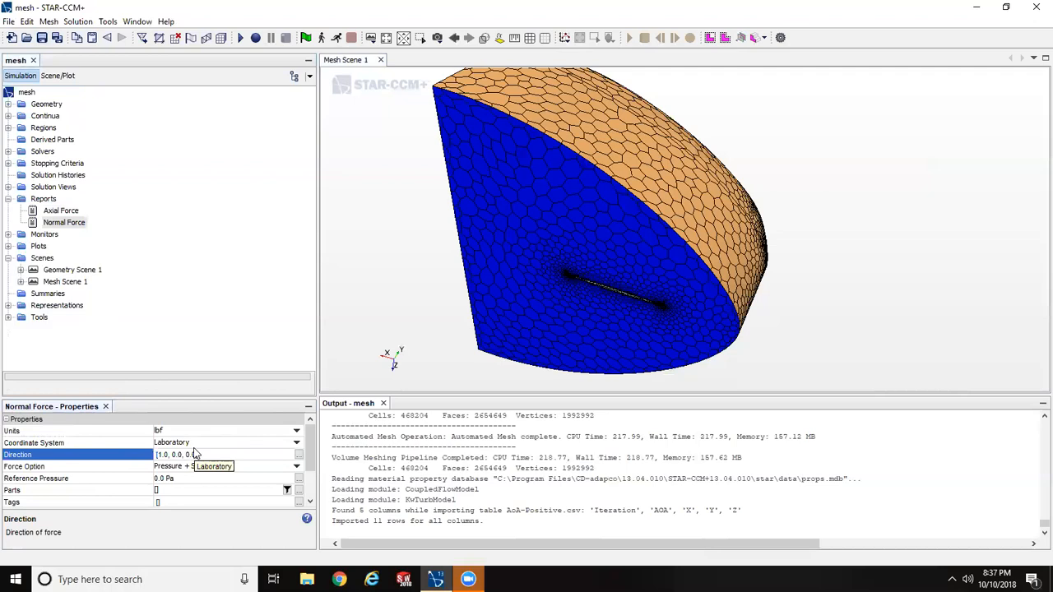
pyautogui.click(174, 454)
pyautogui.press('BackSpace')
pyautogui.write('0')
pyautogui.press('Return')
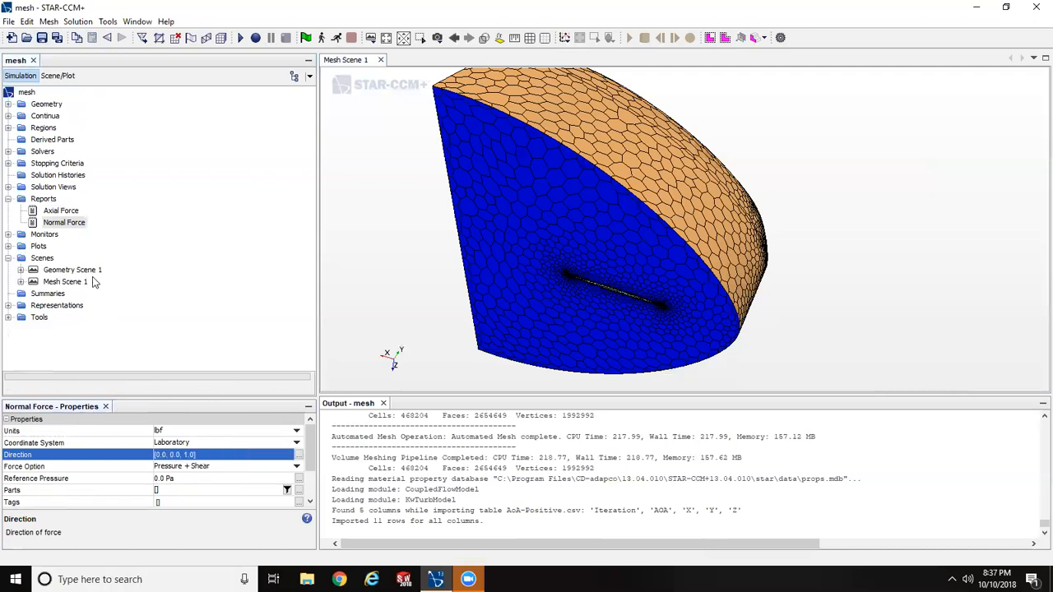
# - Create a Moment report and rename it Pitching Moment
pyautogui.rightClick(41, 203)
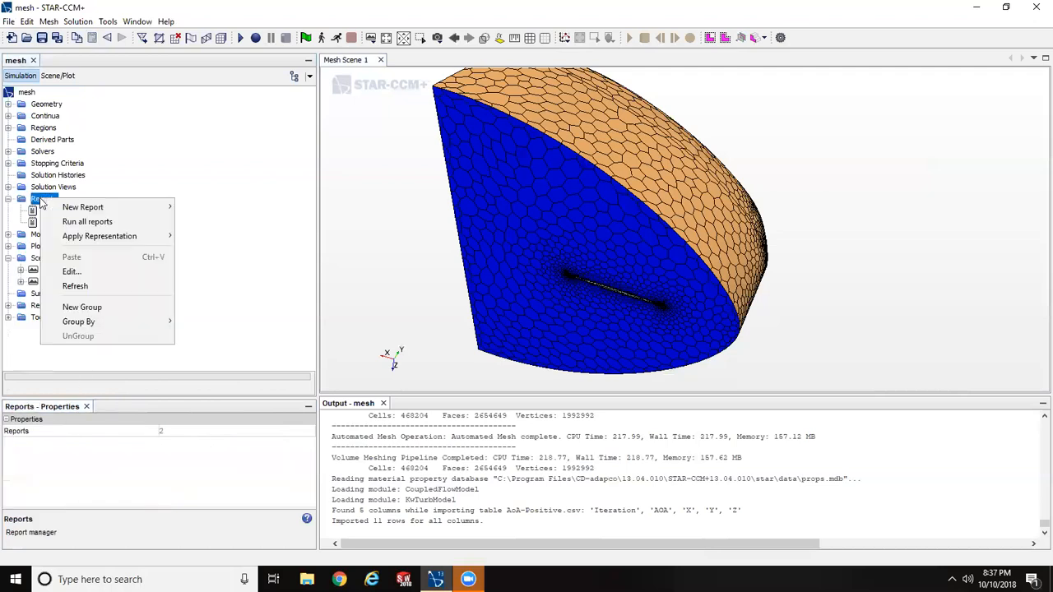
pyautogui.moveTo(72, 212)
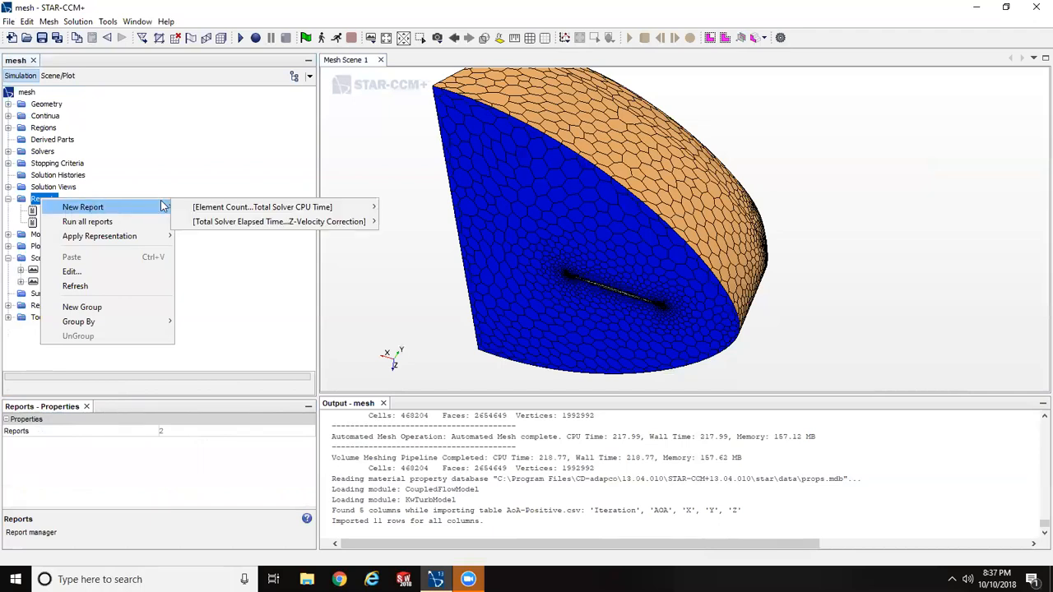
pyautogui.moveTo(200, 210)
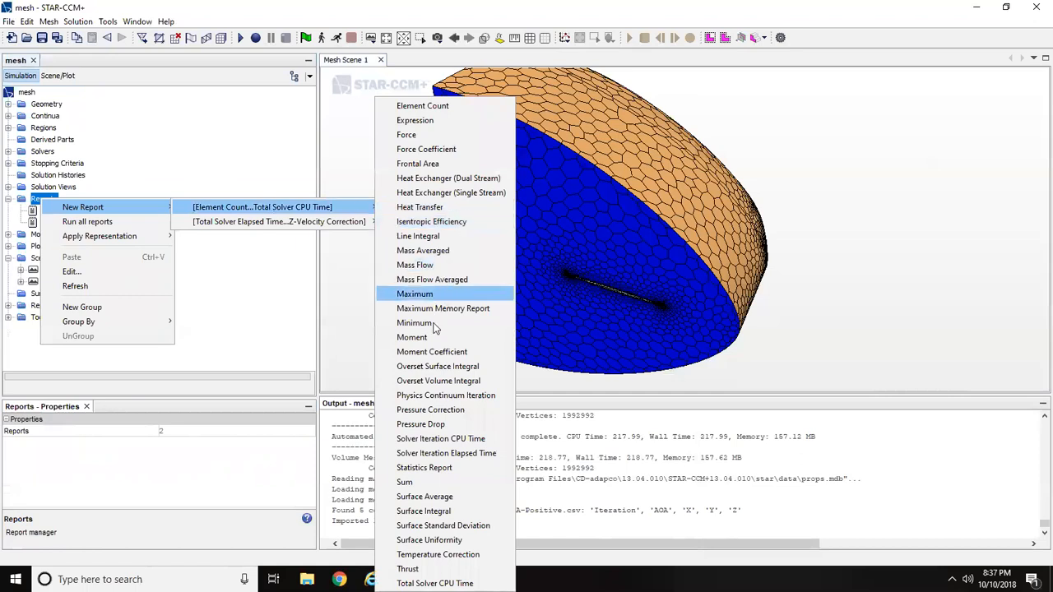
pyautogui.click(412, 337)
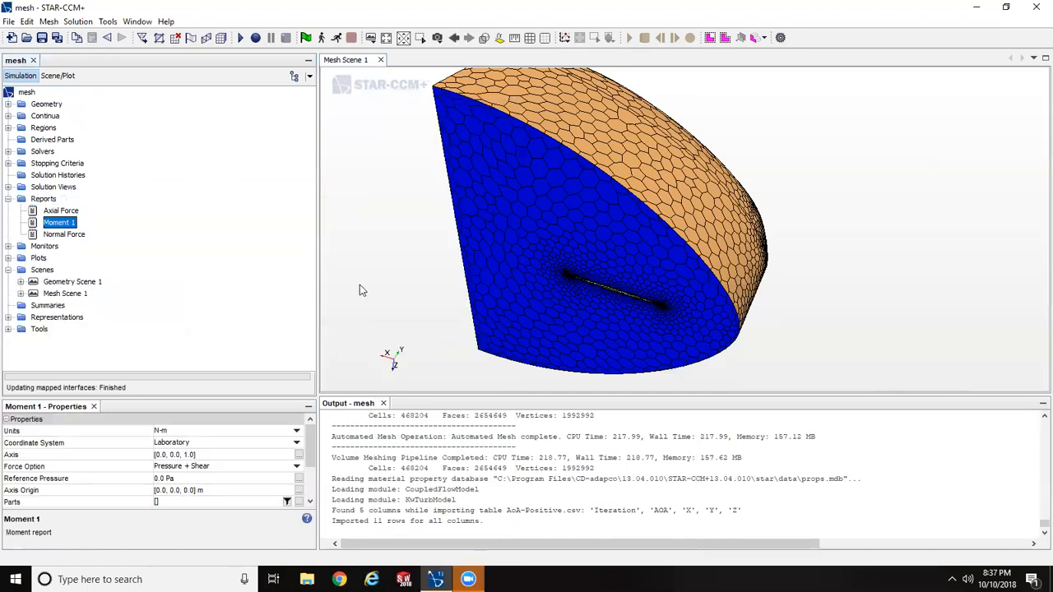
pyautogui.rightClick(51, 227)
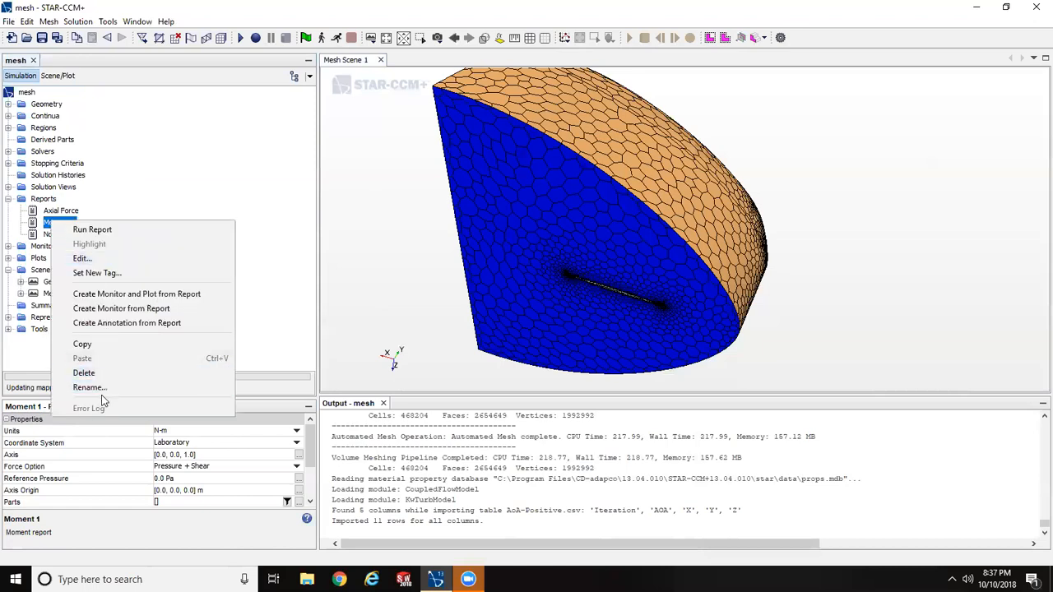
pyautogui.click(102, 389)
pyautogui.write('P')
pyautogui.write('itching M')
pyautogui.write('oment')
pyautogui.press('Return')
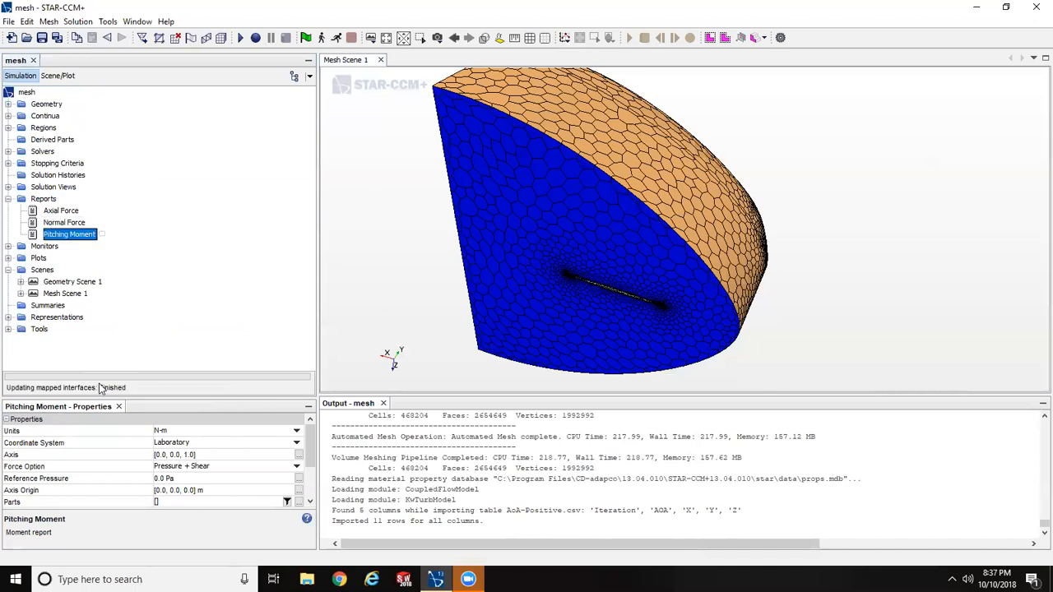
# - Set the Pitching Moment report's units to lbf-ft and its axis to [0.0, 1.0, 0.0]
pyautogui.click(165, 431)
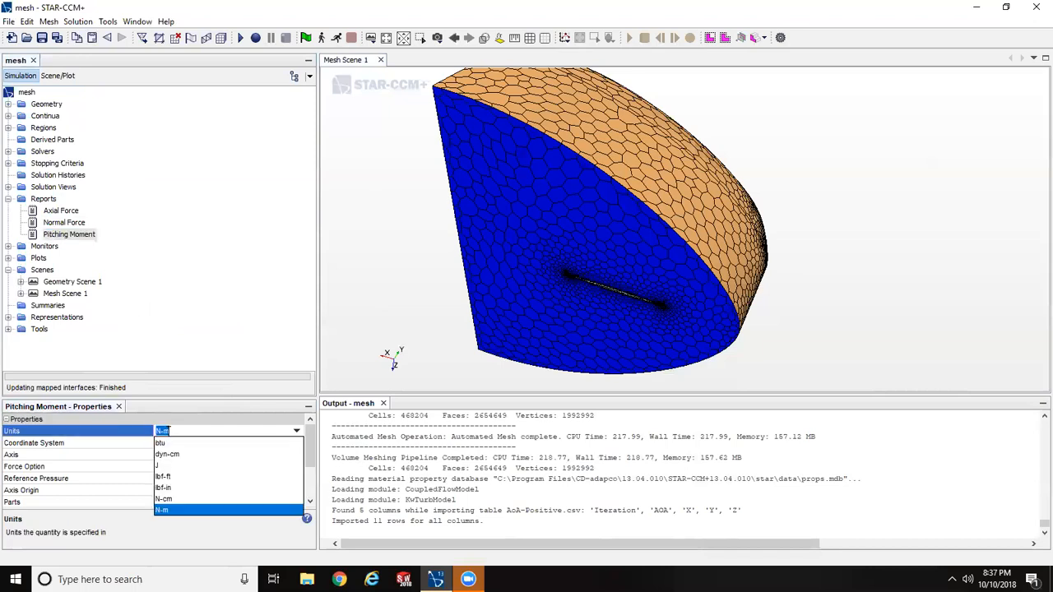
pyautogui.click(186, 478)
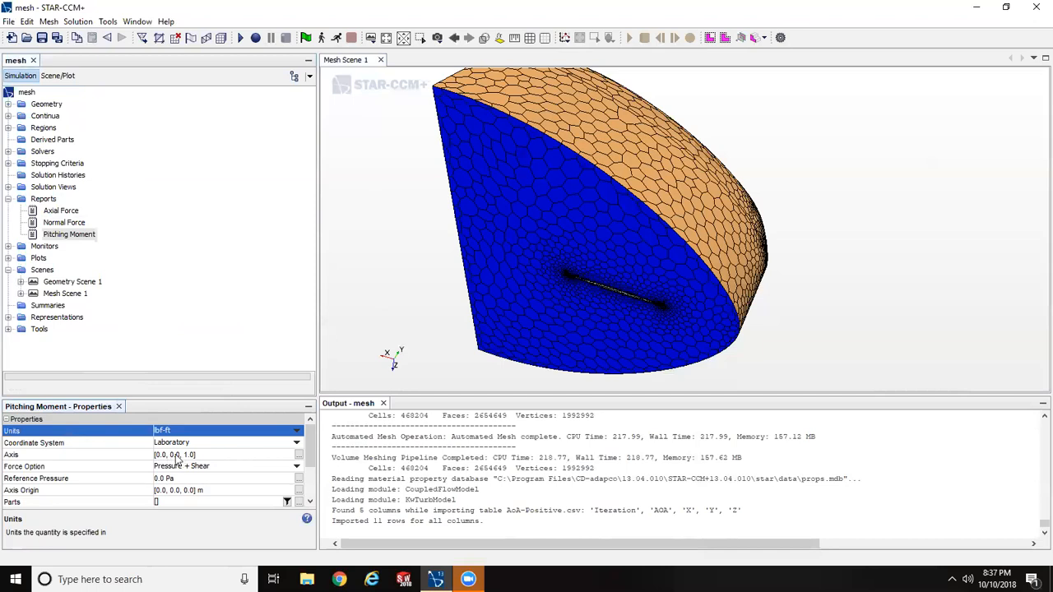
pyautogui.click(176, 455)
pyautogui.click(175, 455)
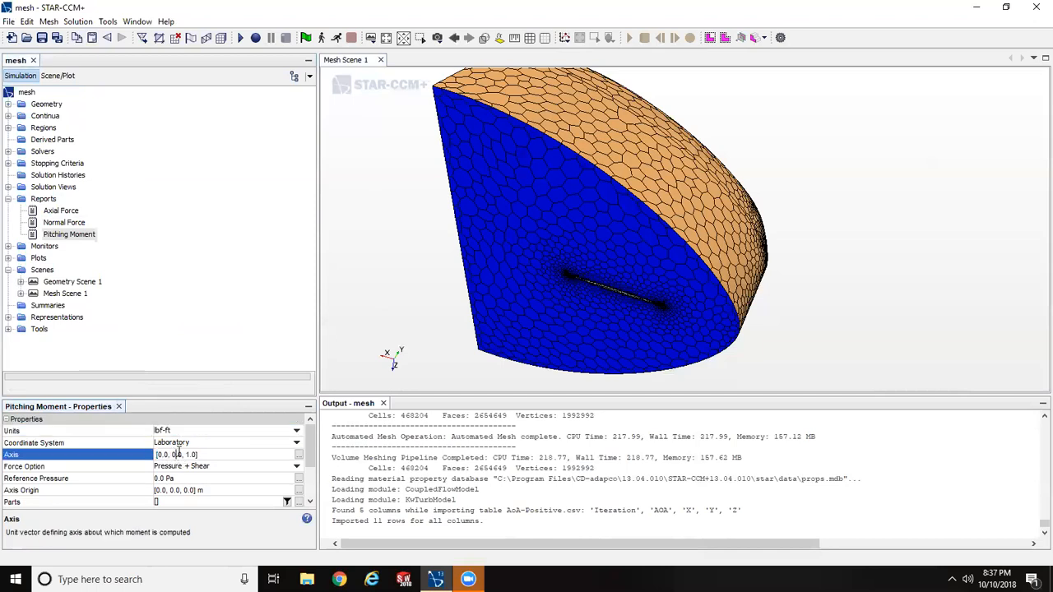
pyautogui.press('BackSpace')
pyautogui.write('1')
pyautogui.press('BackSpace')
pyautogui.write('0')
# - Assign the Edges, Horizontal Tail and Tip boundaries of the Air Part region as parts of the Axial Force, Normal Force and Pitching Moment reports
pyautogui.click(57, 211)
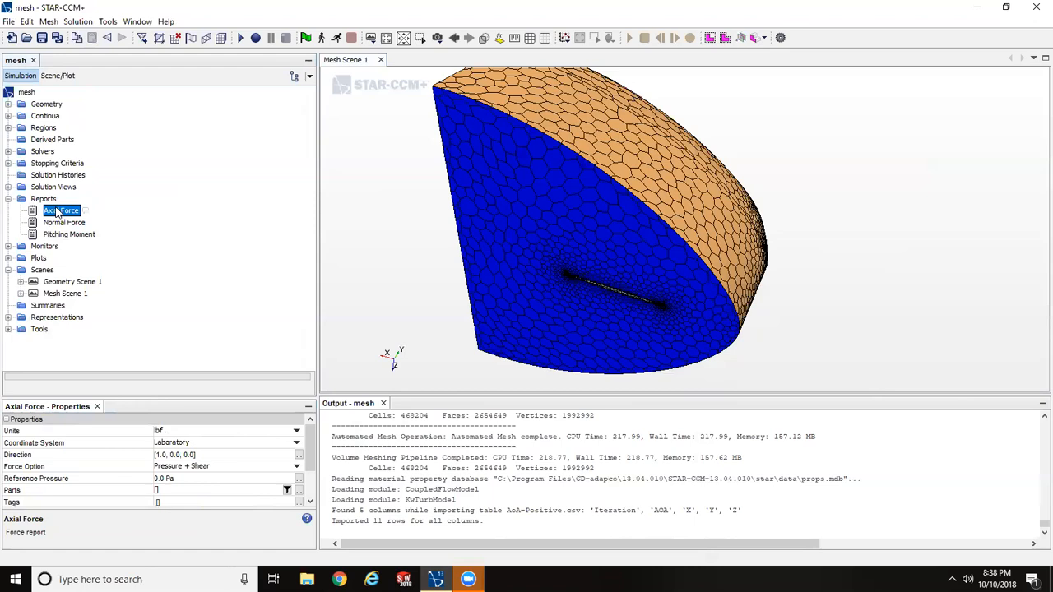
pyautogui.keyDown('shift'); pyautogui.click(69, 234); pyautogui.keyUp('shift')
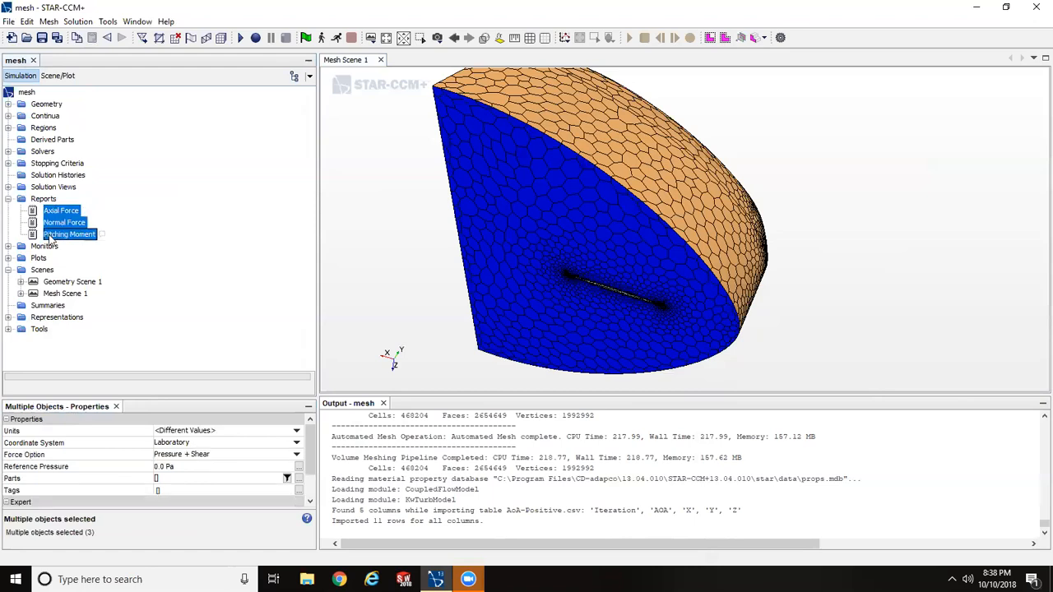
pyautogui.rightClick(50, 238)
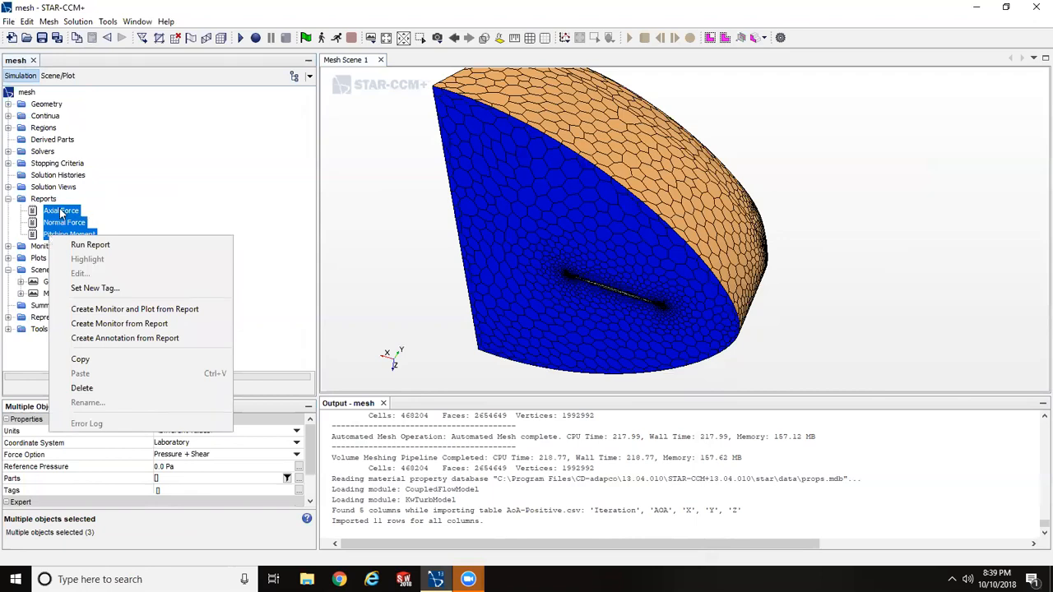
pyautogui.rightClick(61, 211)
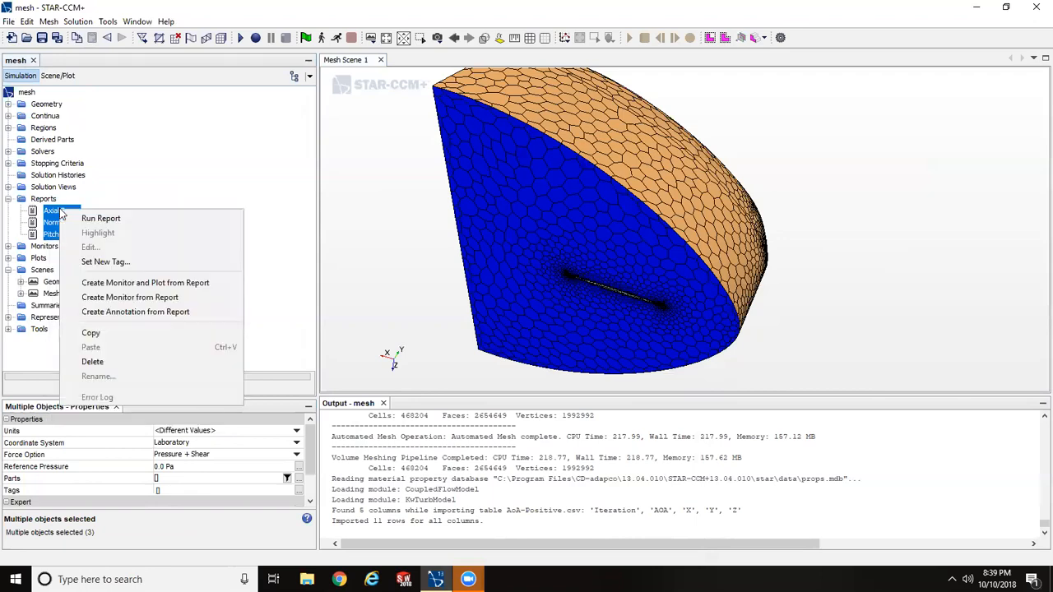
pyautogui.click(311, 261)
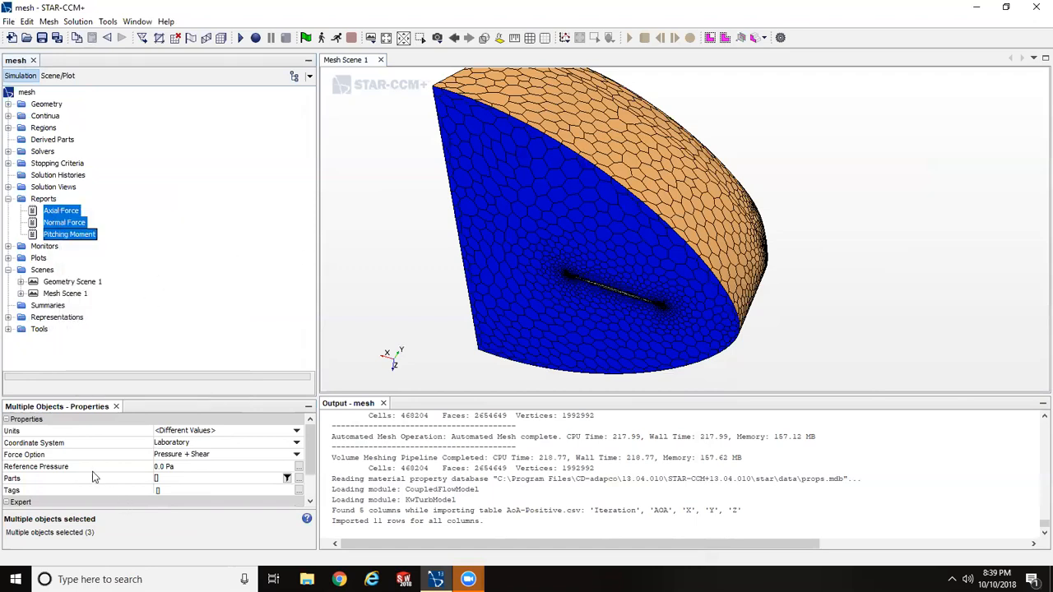
pyautogui.click(168, 481)
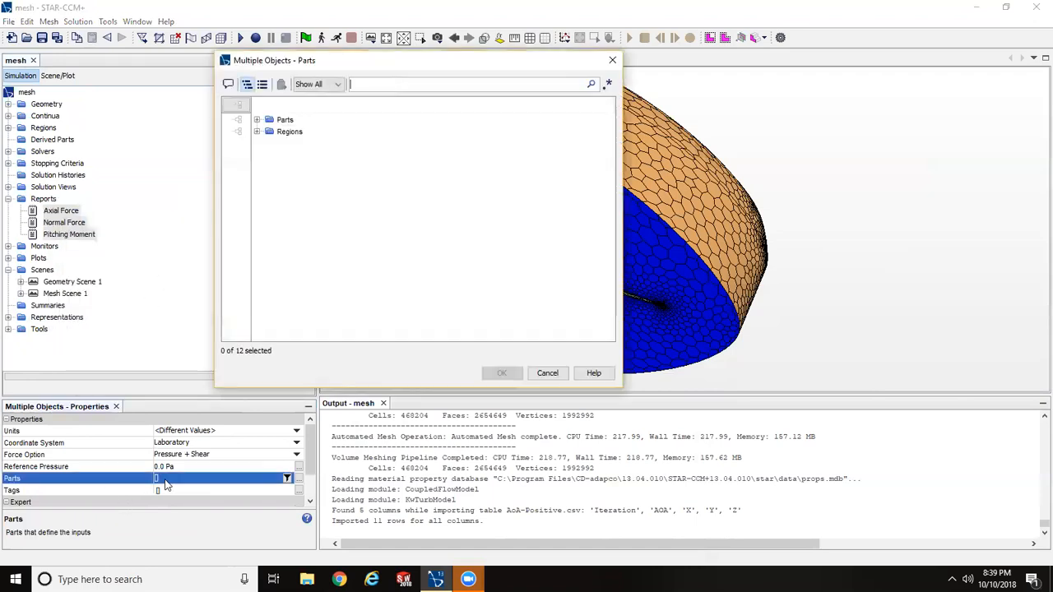
pyautogui.click(257, 132)
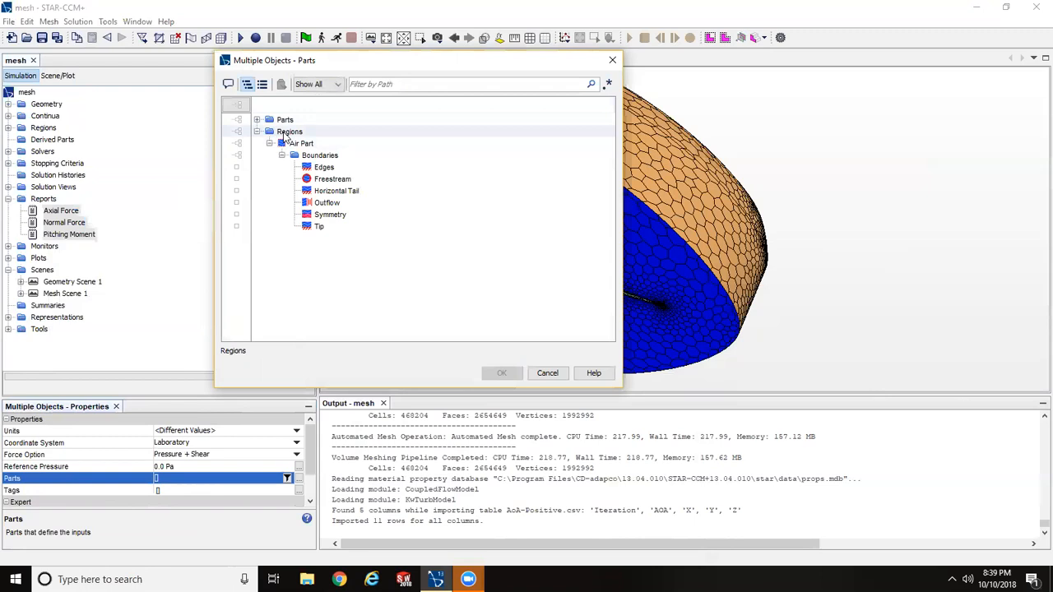
pyautogui.click(238, 156)
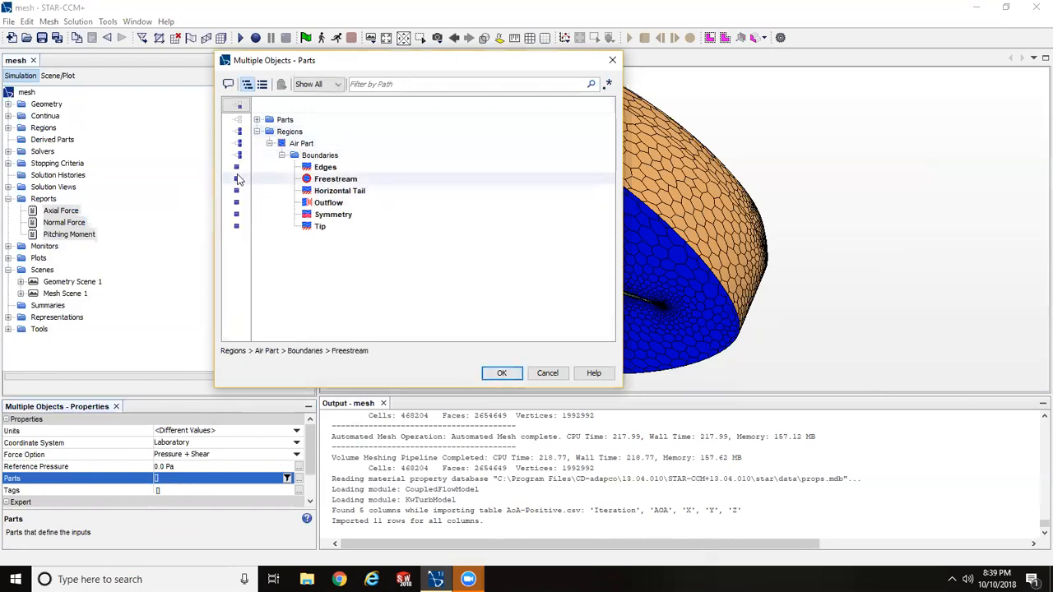
pyautogui.click(238, 179)
pyautogui.click(237, 202)
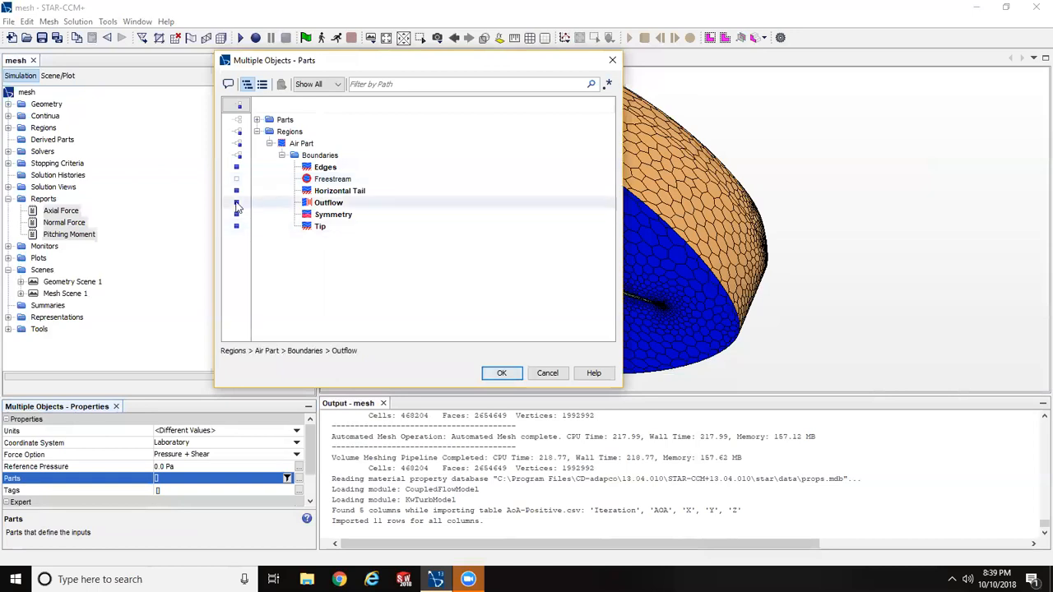
pyautogui.click(236, 214)
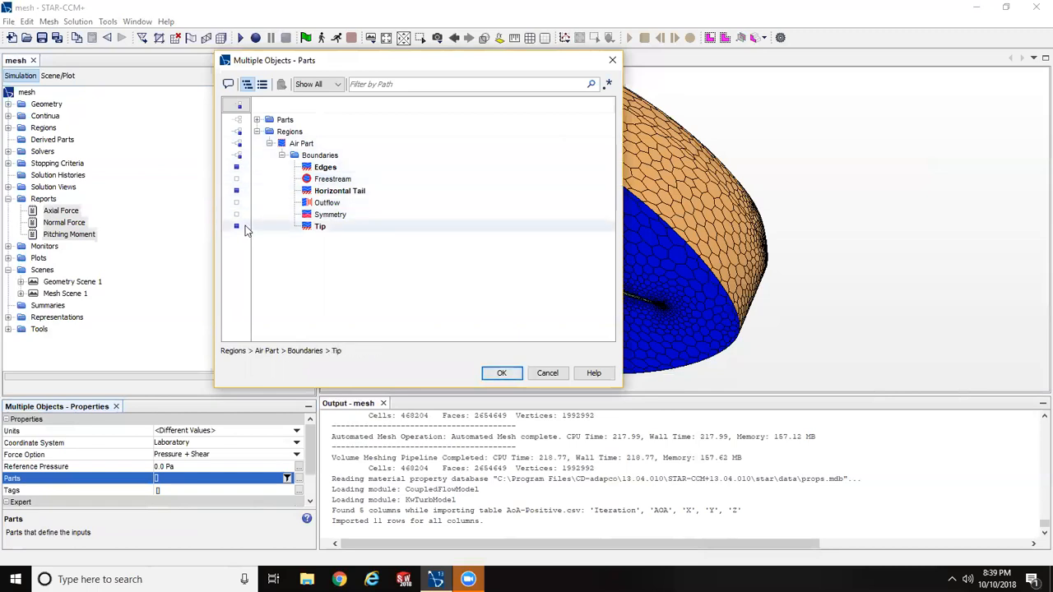
pyautogui.click(501, 373)
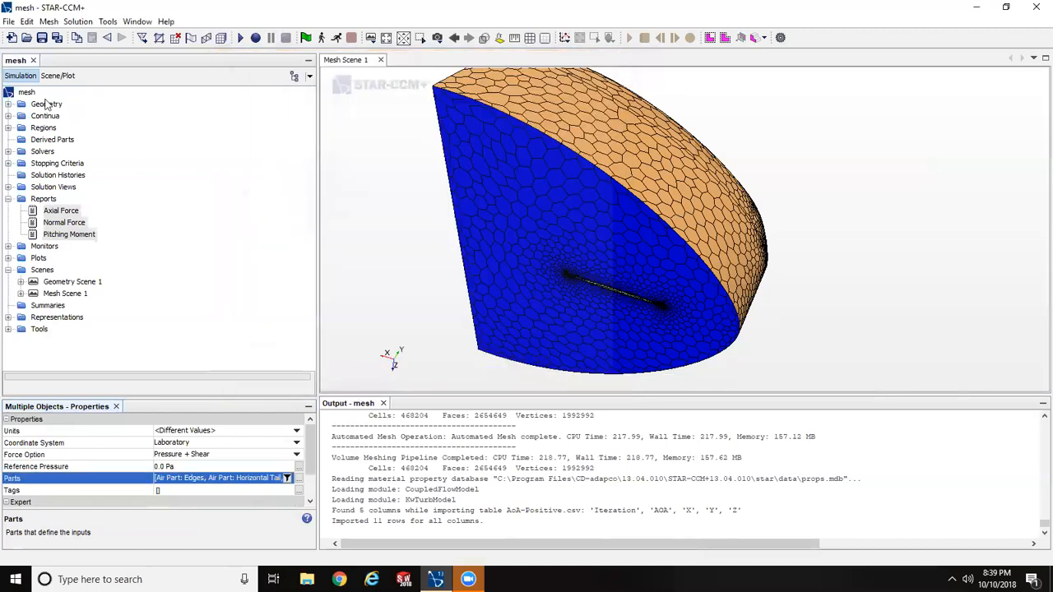
# - Create monitors and one combined plot from the Axial Force, Normal Force and Pitching Moment reports
pyautogui.rightClick(34, 213)
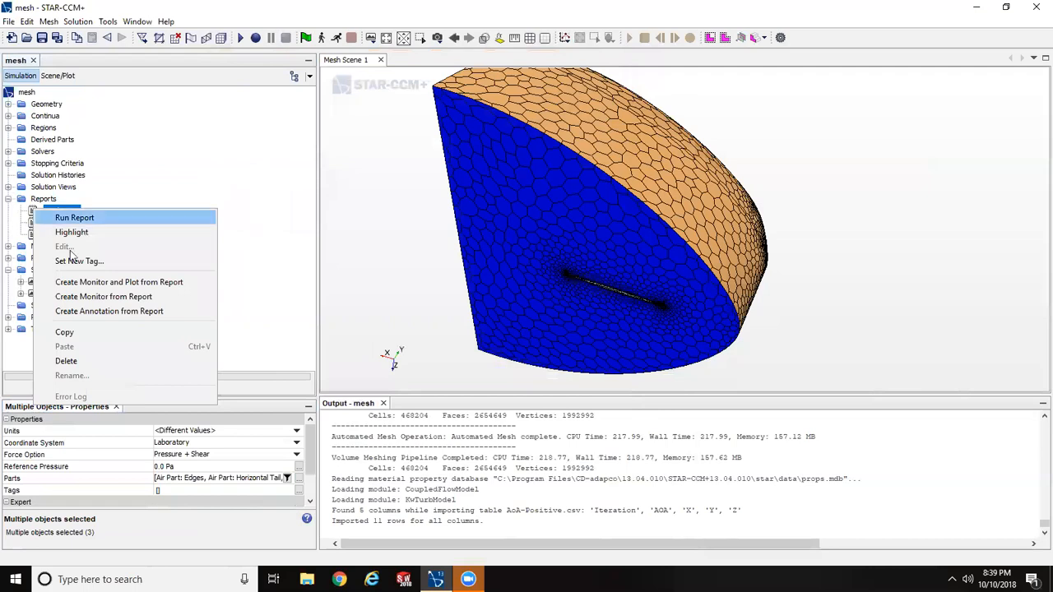
pyautogui.click(109, 283)
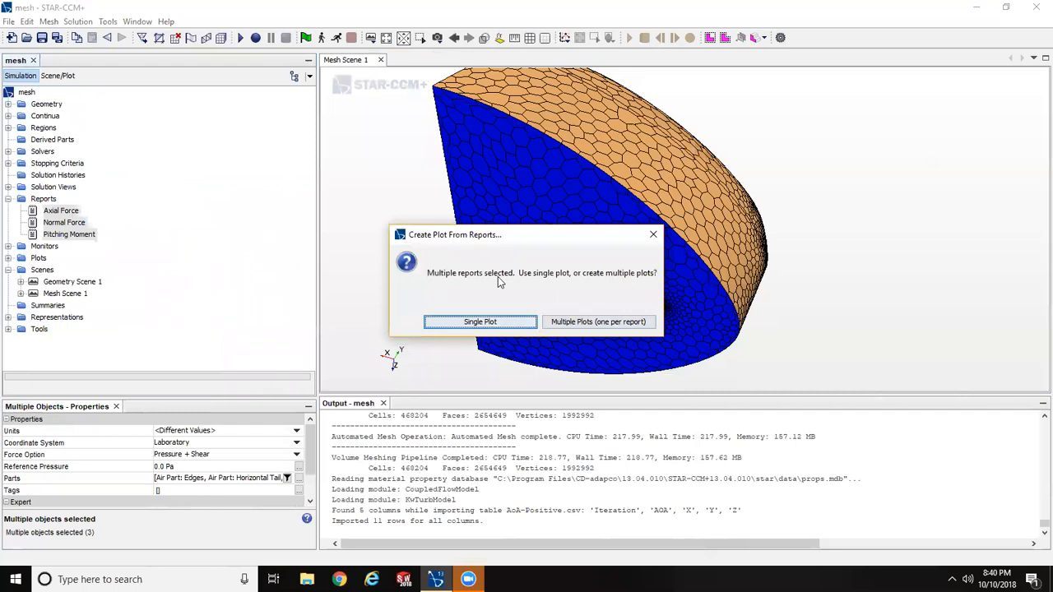
pyautogui.click(487, 322)
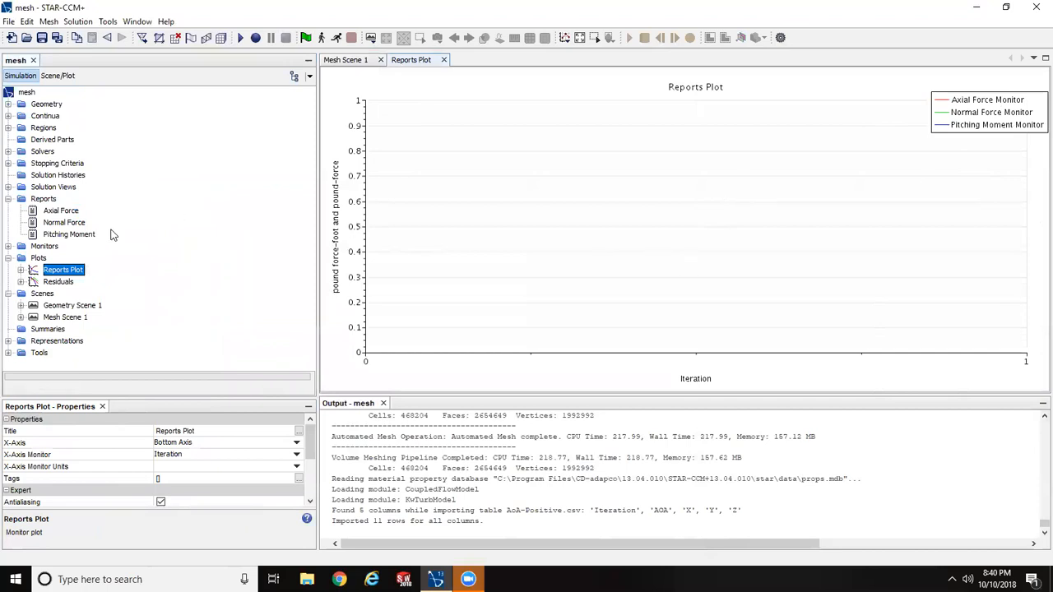
pyautogui.click(8, 259)
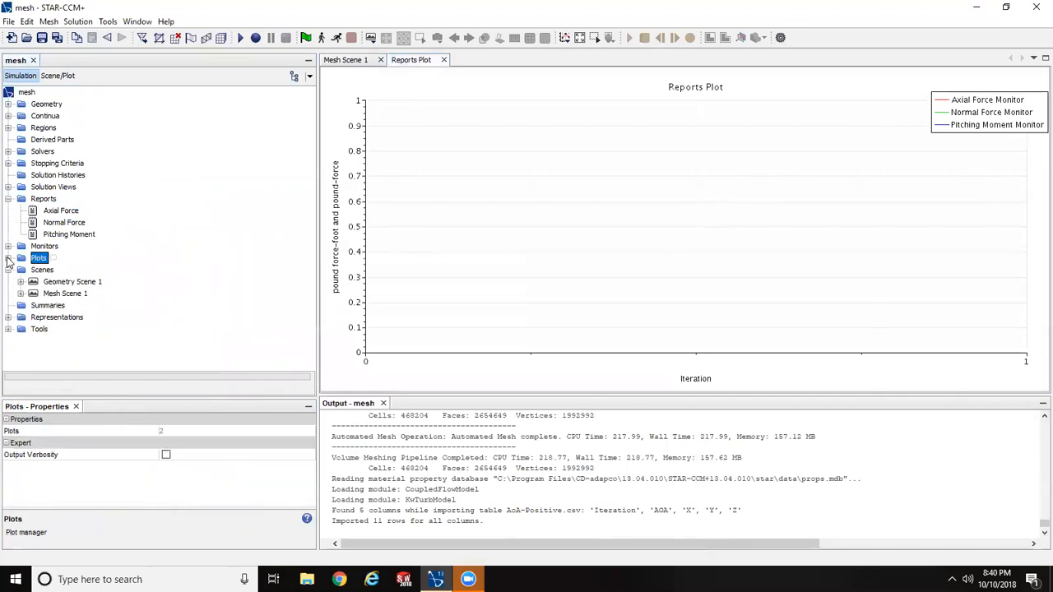
pyautogui.click(9, 199)
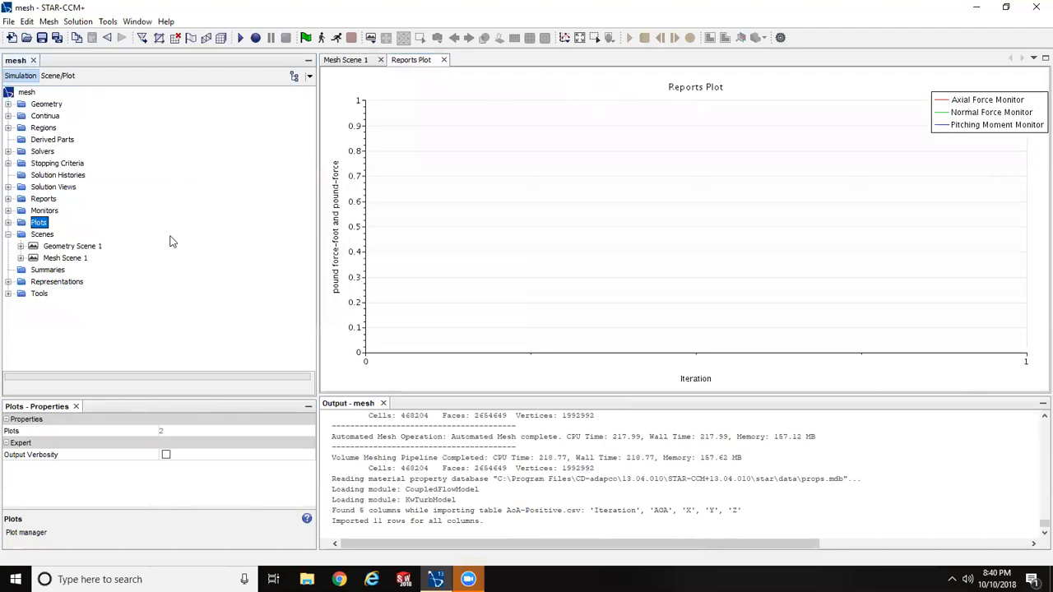
# - Close the mesh scene view and create a new scalar scene
pyautogui.click(381, 60)
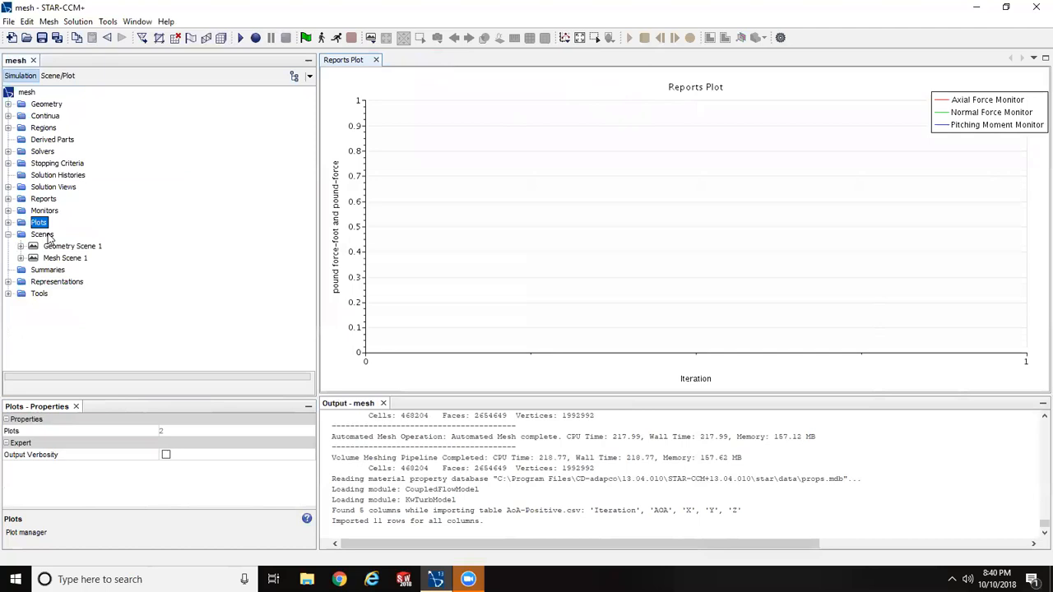
pyautogui.rightClick(46, 235)
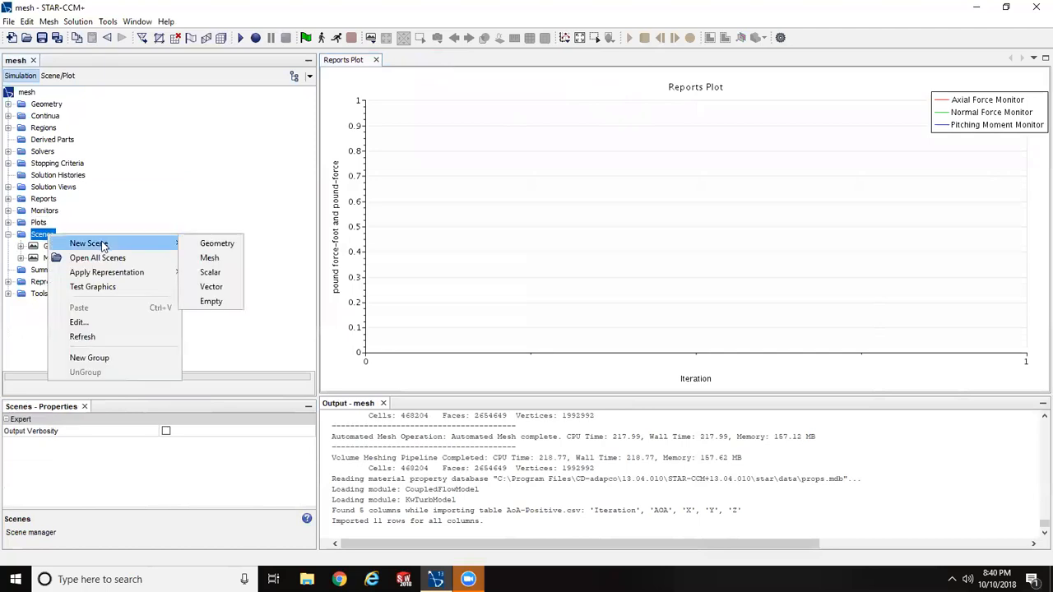
pyautogui.click(209, 273)
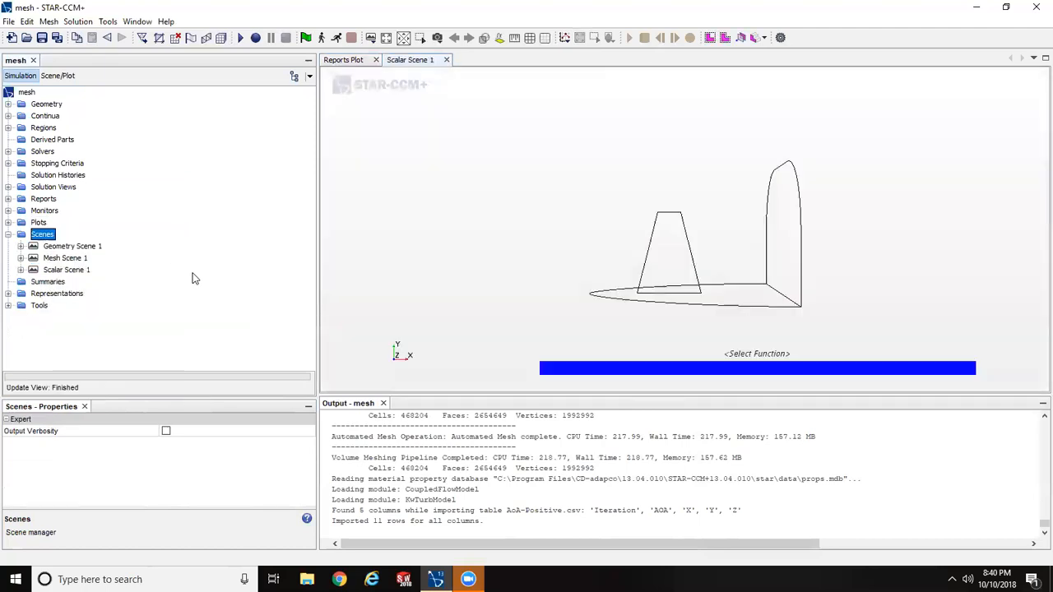
pyautogui.moveTo(632, 236); pyautogui.dragTo(600, 215)
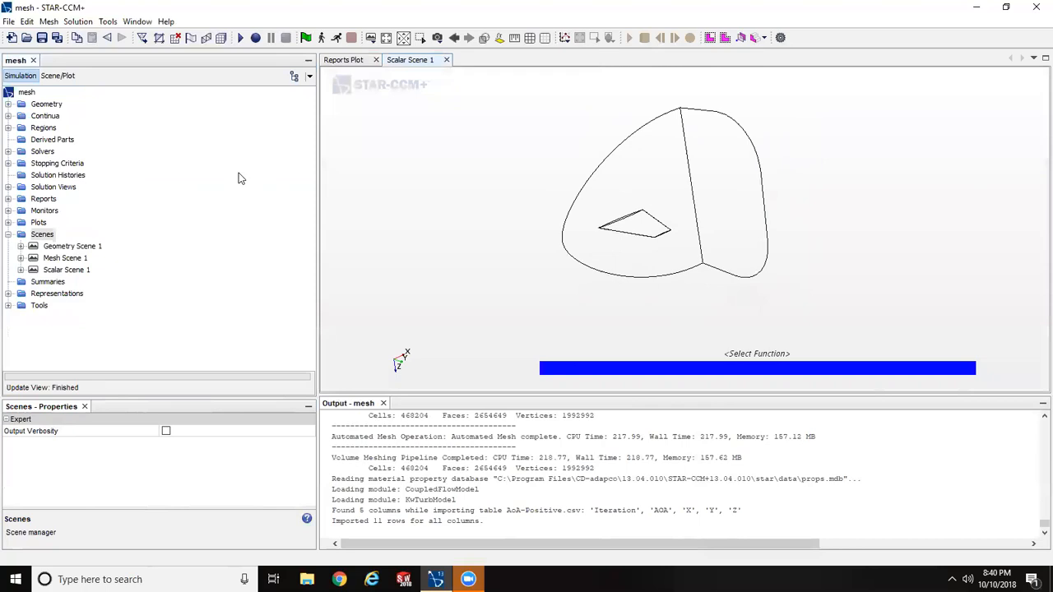
# - Remove the Freestream, Outflow and Symmetry boundaries from the parts of the scalar scene's Outline 1 displayer
pyautogui.click(58, 75)
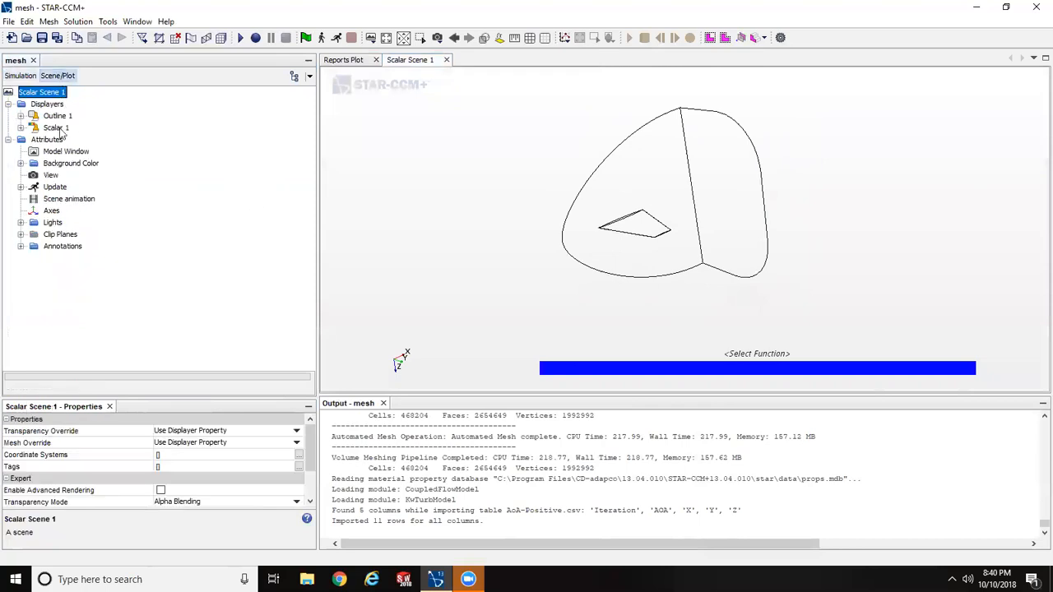
pyautogui.click(21, 76)
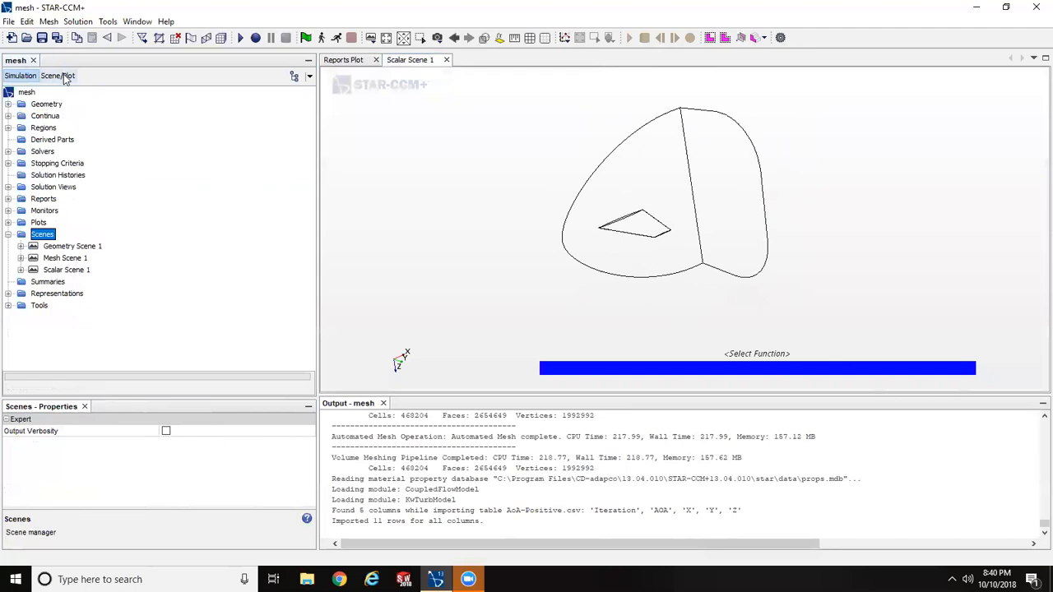
pyautogui.click(61, 76)
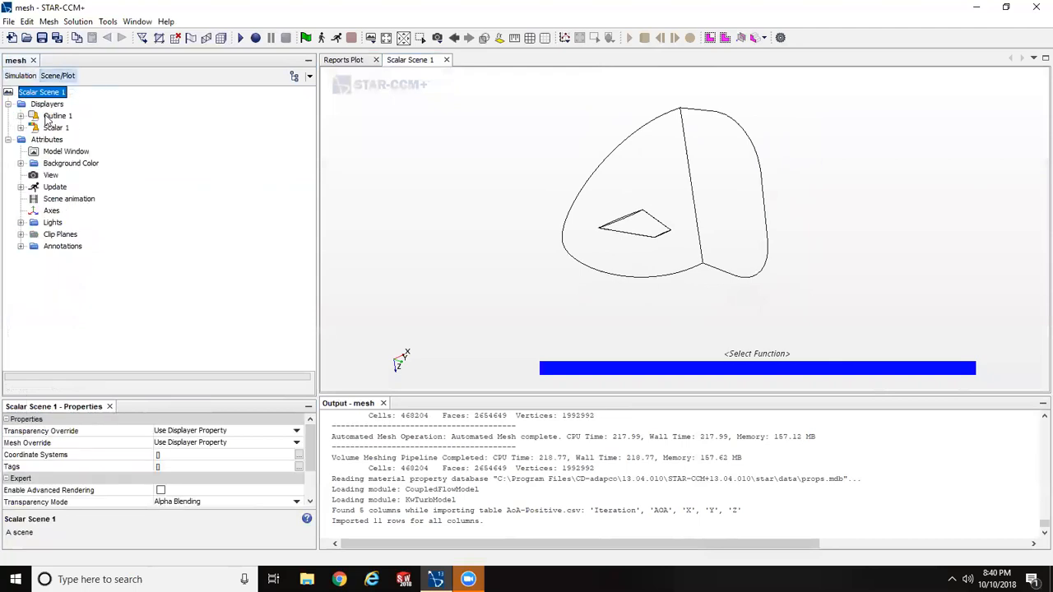
pyautogui.click(20, 116)
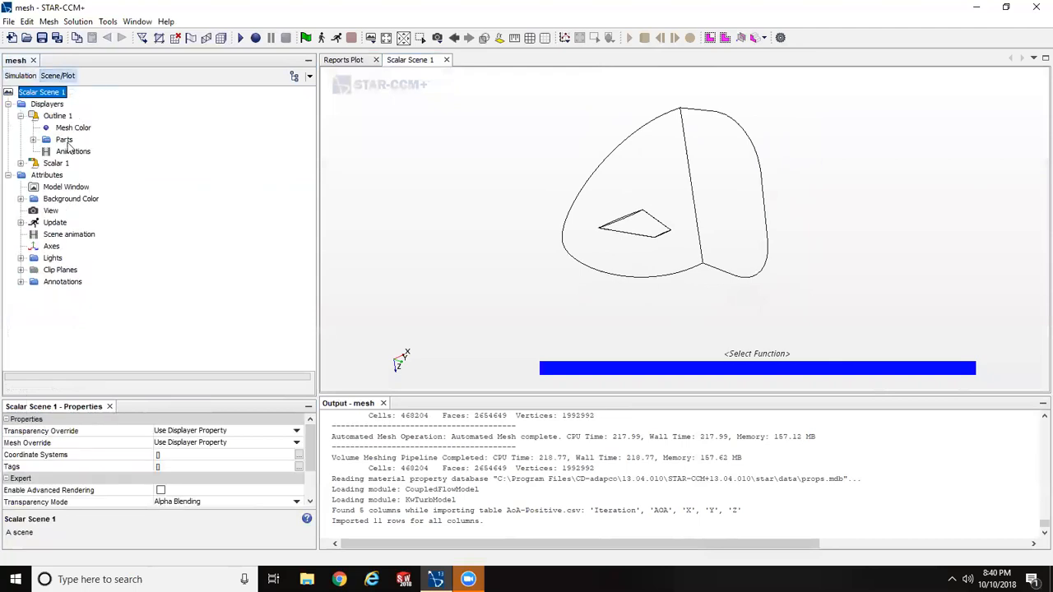
pyautogui.click(68, 142)
pyautogui.click(222, 434)
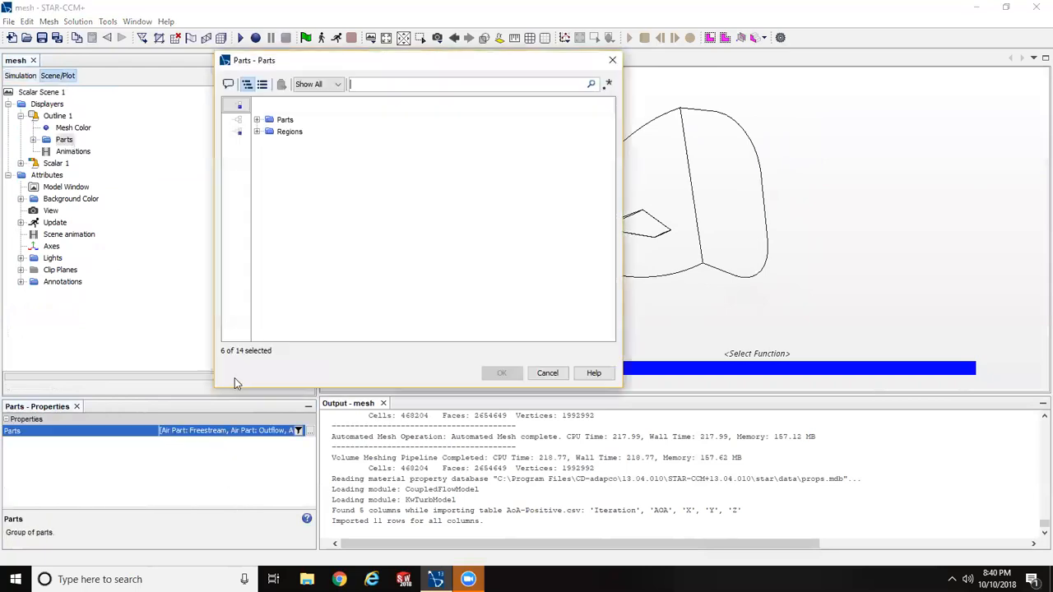
pyautogui.click(256, 132)
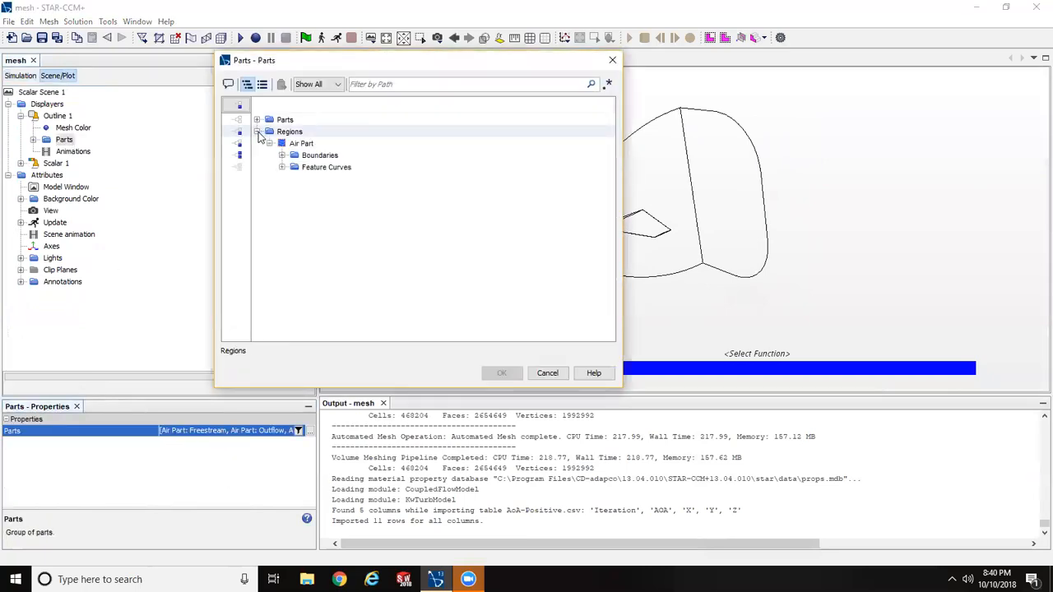
pyautogui.click(282, 155)
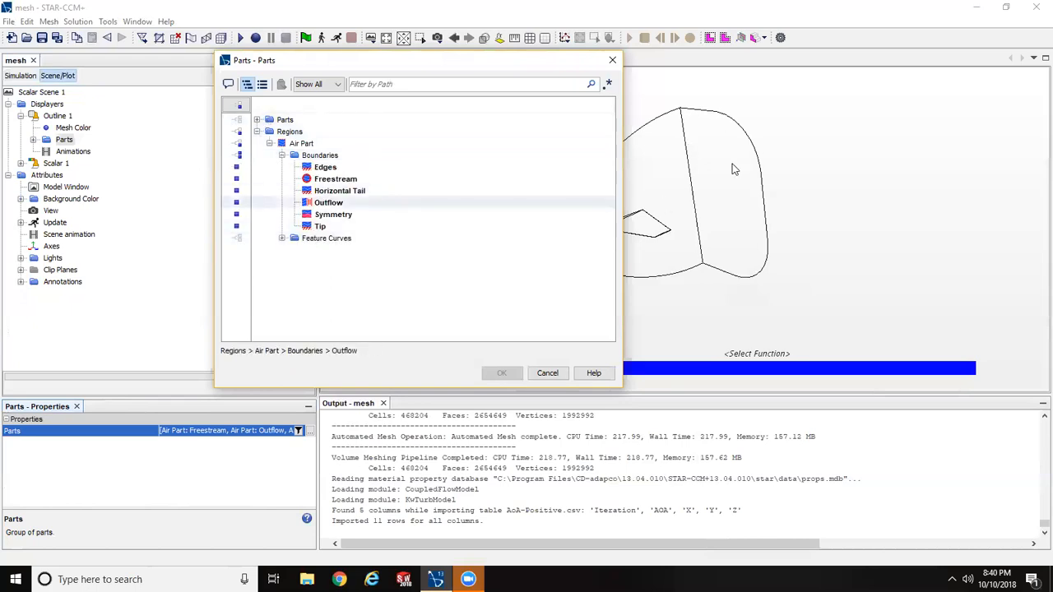
pyautogui.click(253, 188)
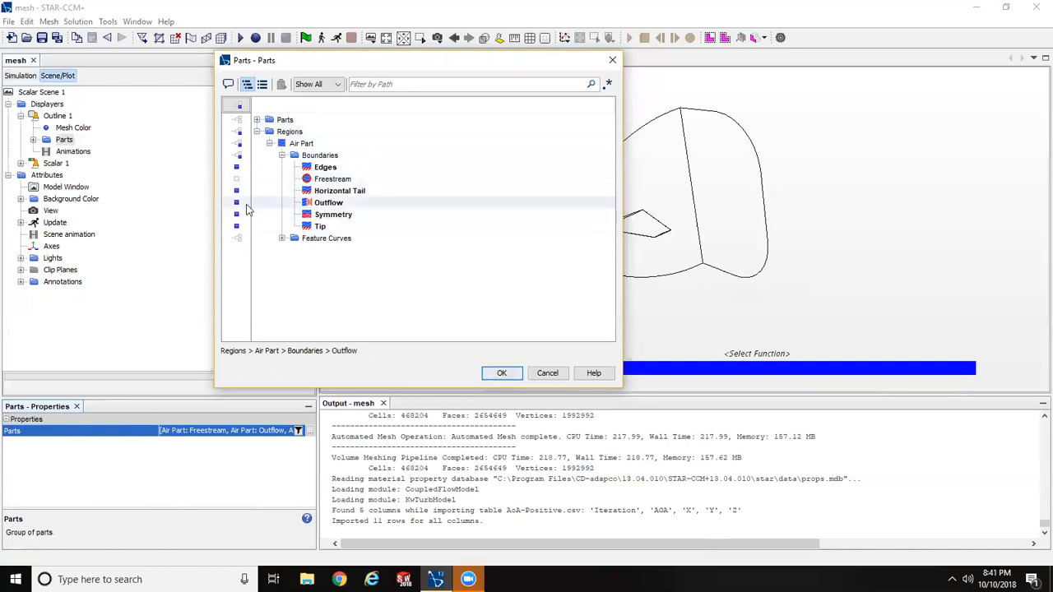
pyautogui.click(250, 206)
pyautogui.click(246, 217)
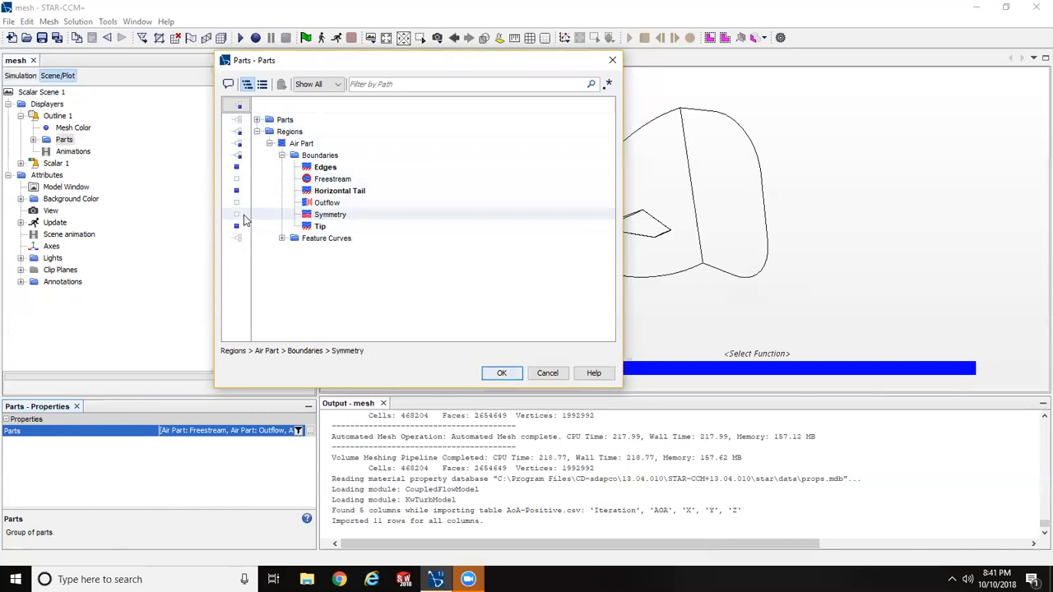
pyautogui.click(500, 372)
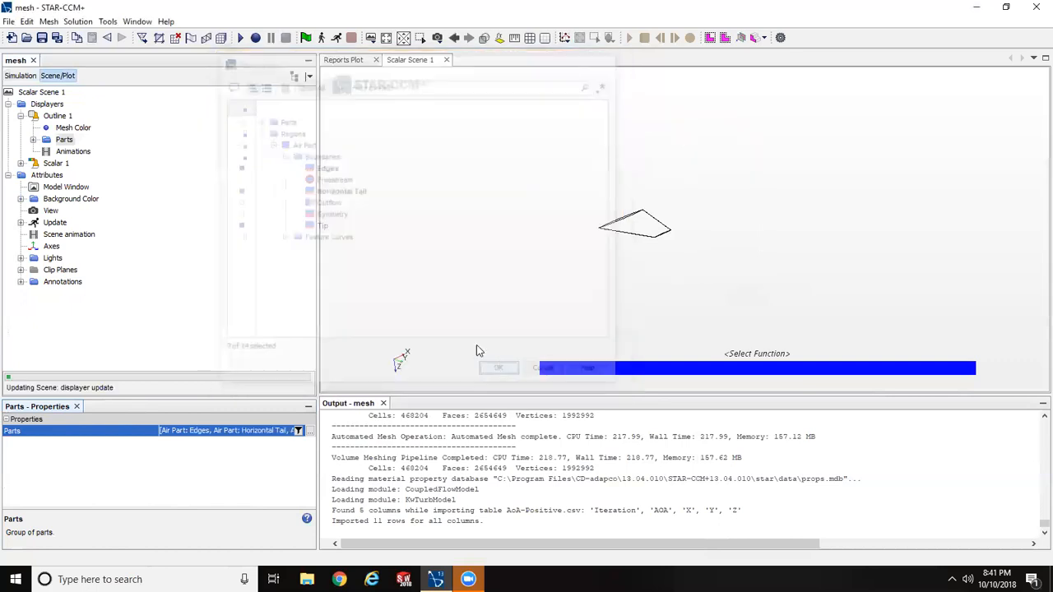
# - Assign the Edges, Horizontal Tail, Outflow, Symmetry and Tip boundaries of the Air Part region as parts of the Scalar 1 displayer
pyautogui.click(21, 164)
pyautogui.click(51, 176)
pyautogui.click(170, 434)
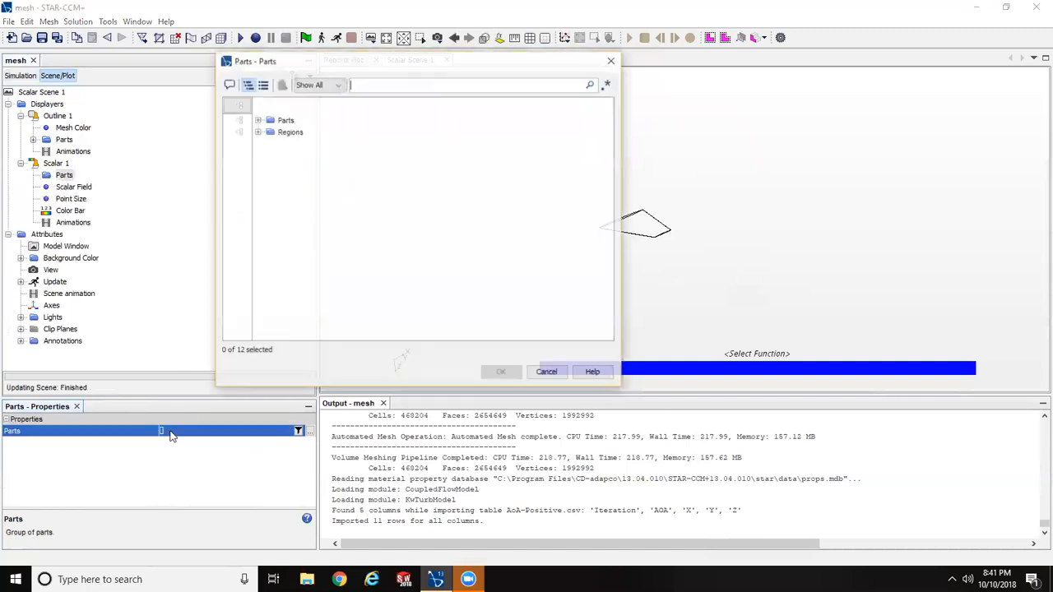
pyautogui.click(256, 131)
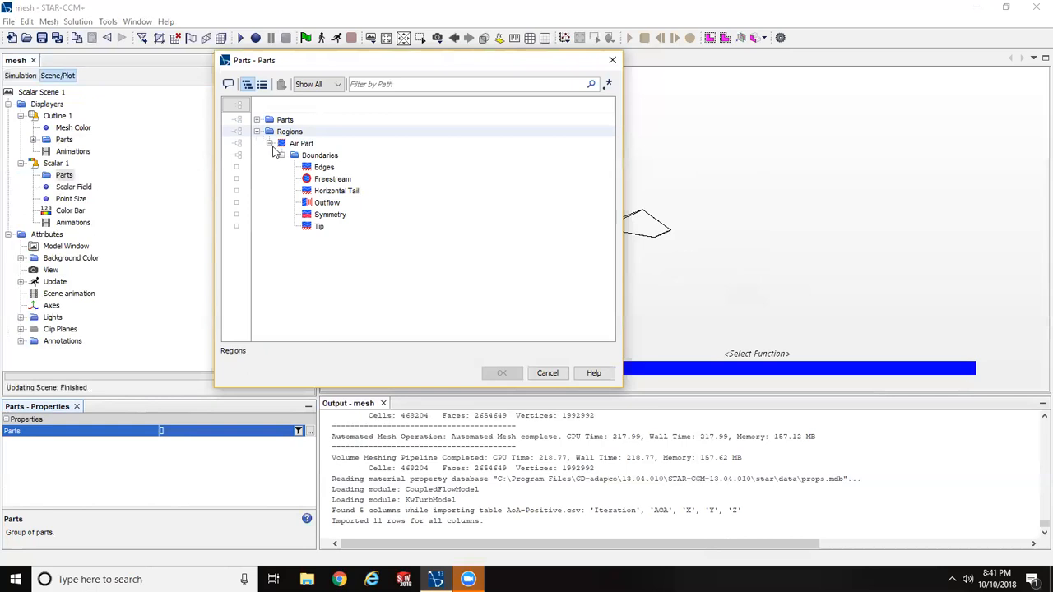
pyautogui.click(289, 168)
pyautogui.click(236, 167)
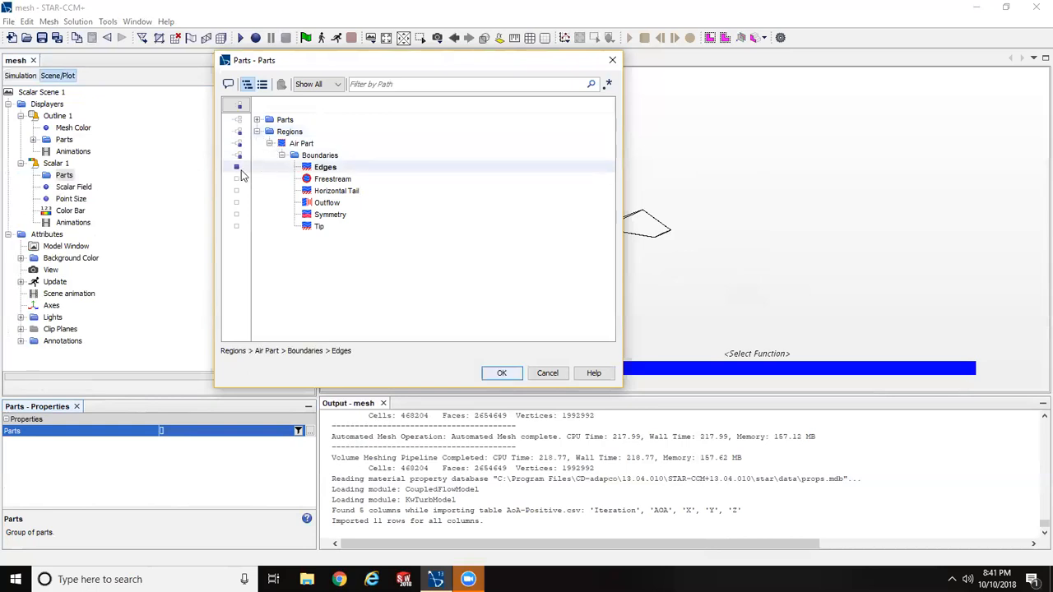
pyautogui.click(246, 179)
pyautogui.click(250, 190)
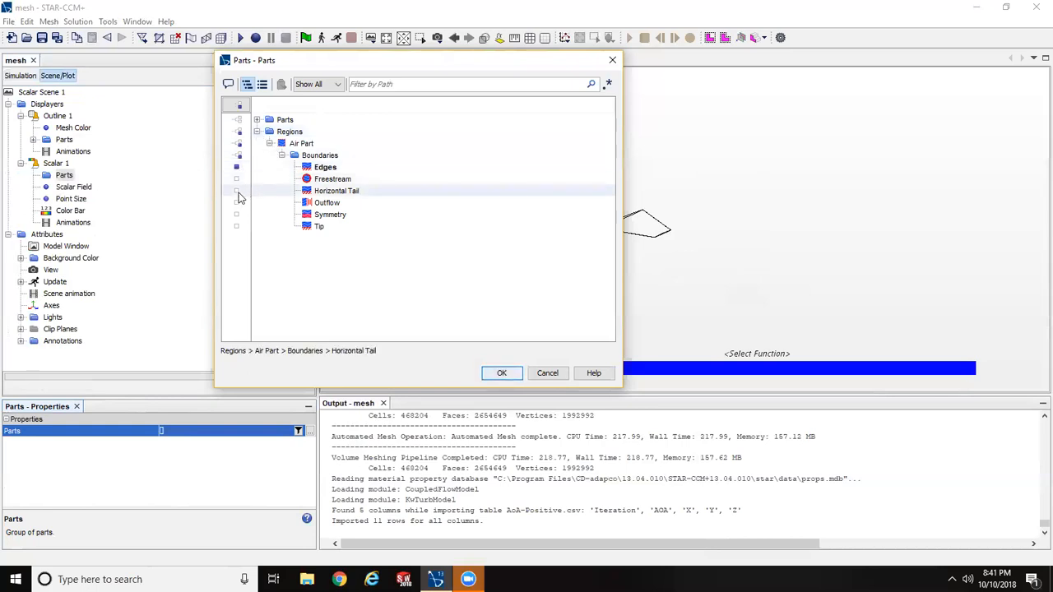
pyautogui.click(236, 191)
pyautogui.click(237, 203)
pyautogui.click(238, 226)
pyautogui.click(237, 227)
pyautogui.click(237, 214)
pyautogui.click(237, 214)
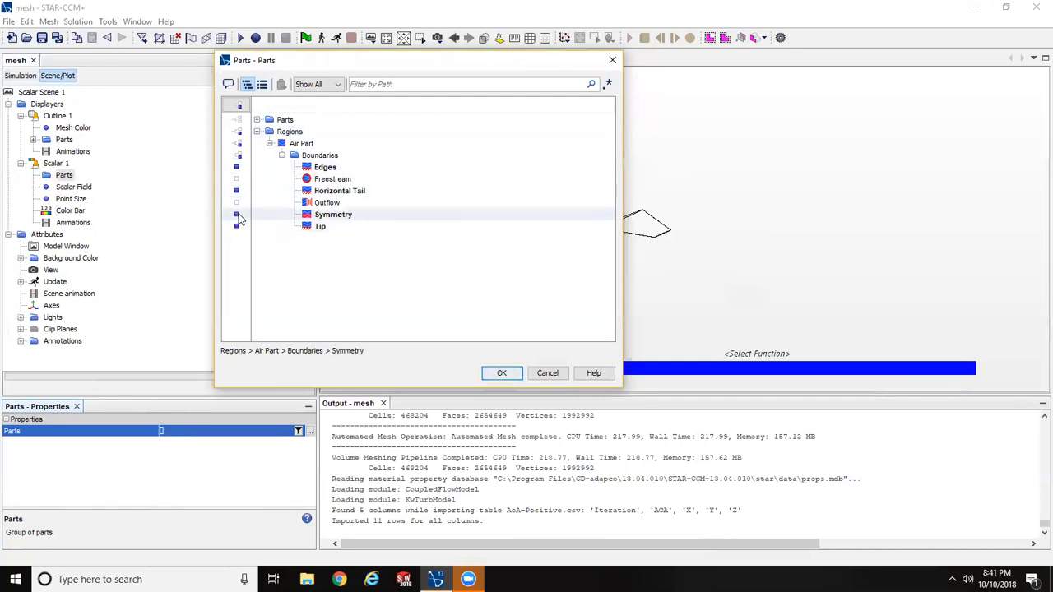
pyautogui.click(237, 203)
pyautogui.click(237, 203)
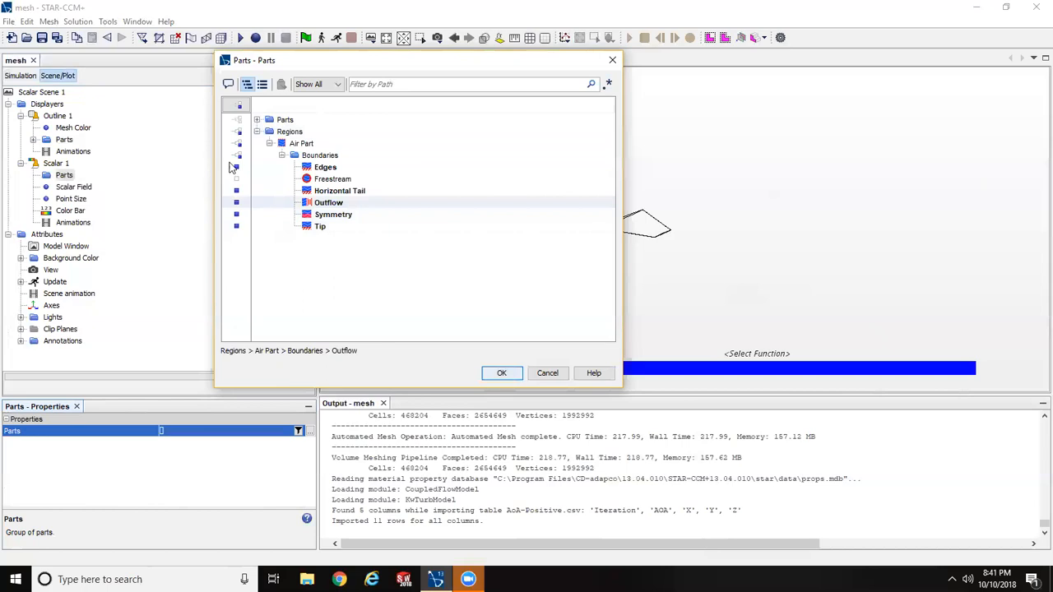
pyautogui.click(233, 167)
pyautogui.click(236, 167)
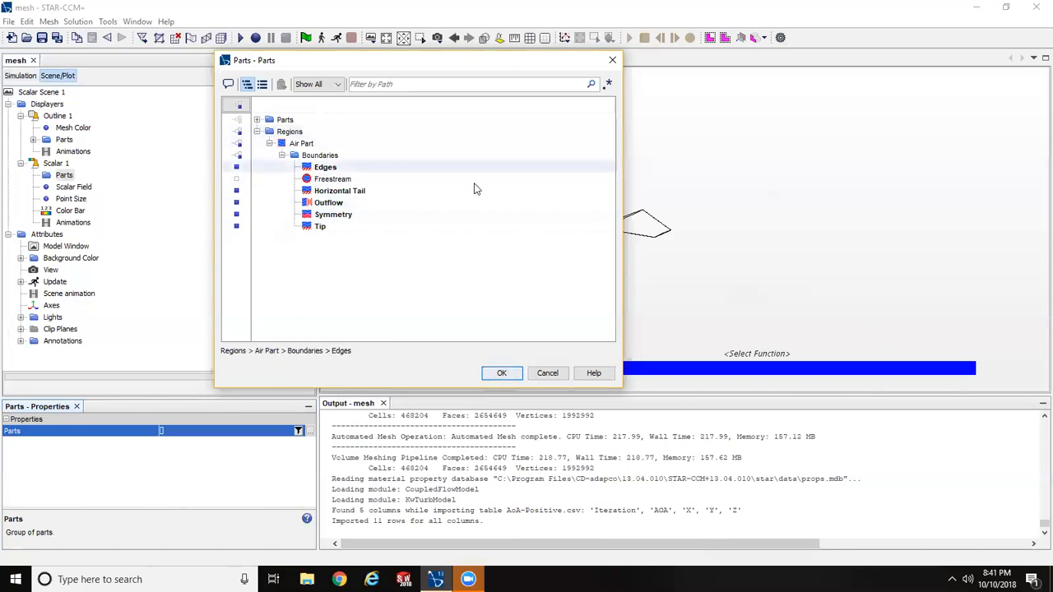
pyautogui.click(500, 374)
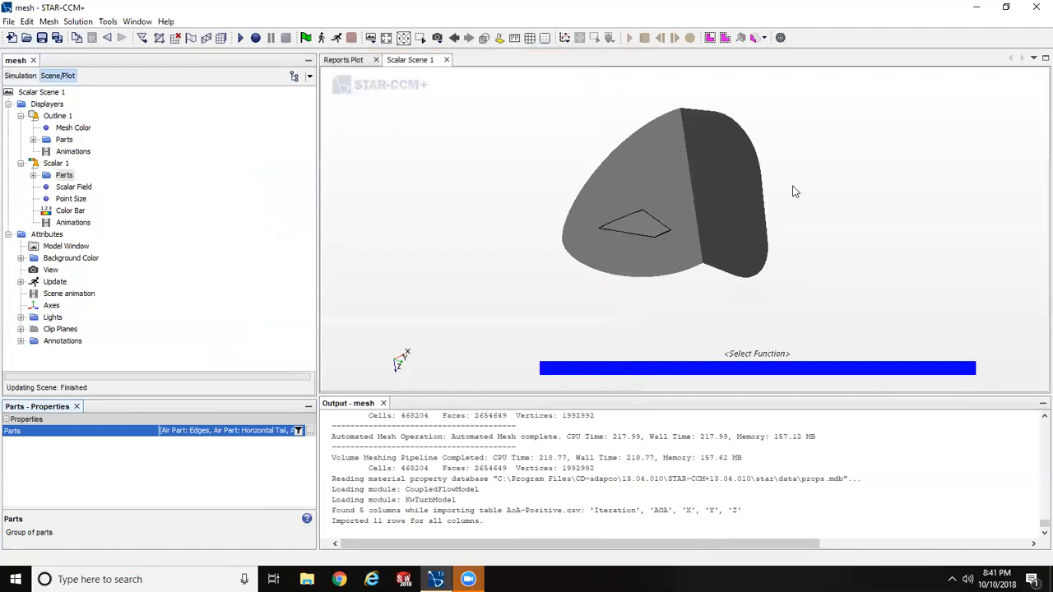
# - Set the scalar field function of the Scalar 1 displayer to Mach Number in the Lab Reference Frame
pyautogui.scroll(5, 792, 187)
pyautogui.moveTo(714, 219); pyautogui.dragTo(820, 237, button='right')
pyautogui.moveTo(820, 236); pyautogui.dragTo(813, 228)
pyautogui.moveTo(813, 228); pyautogui.dragTo(780, 213, button='right')
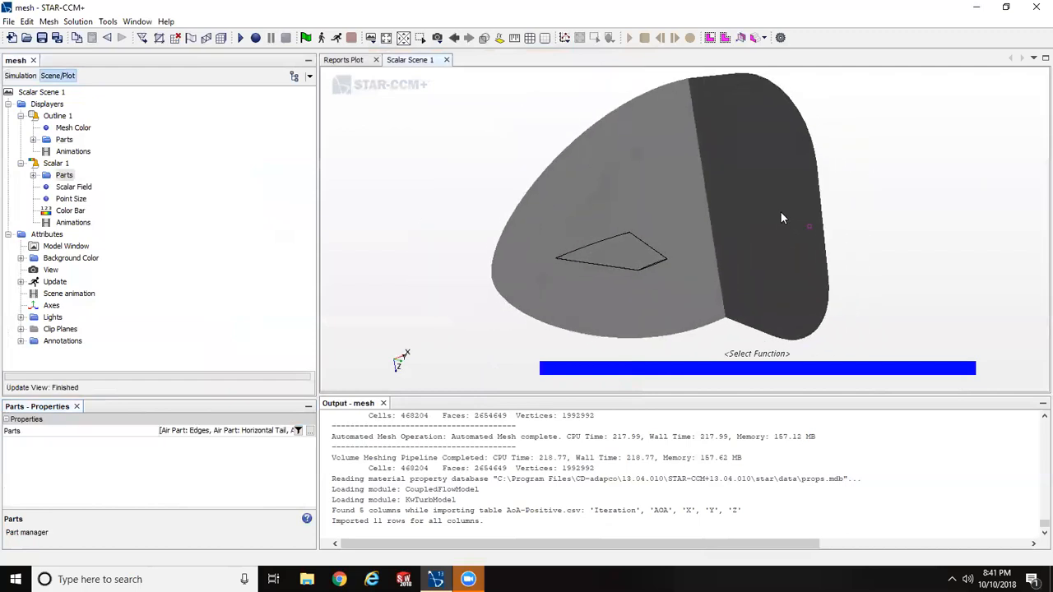
pyautogui.click(70, 188)
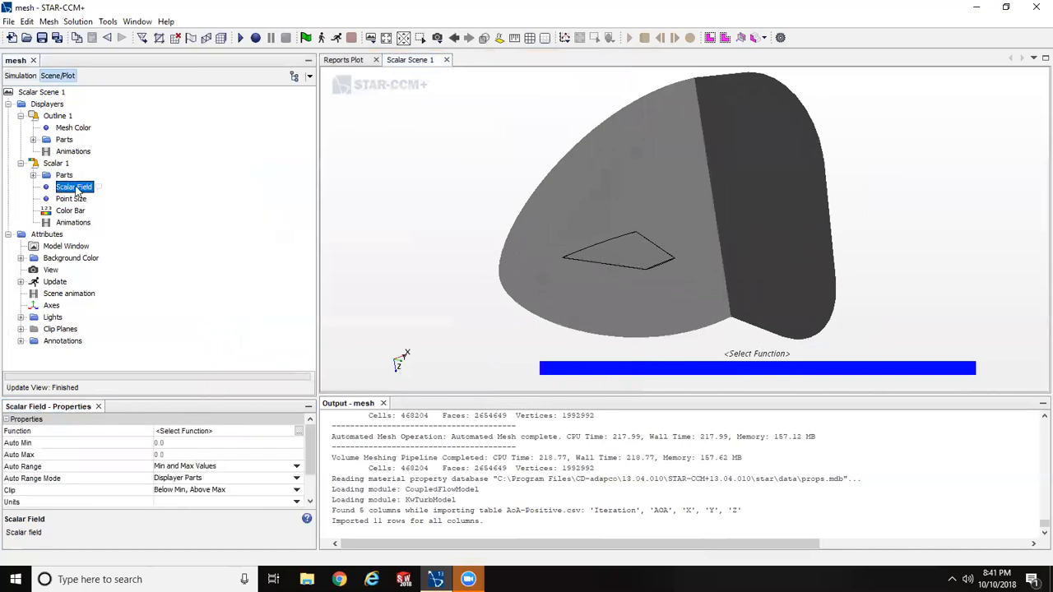
pyautogui.click(198, 433)
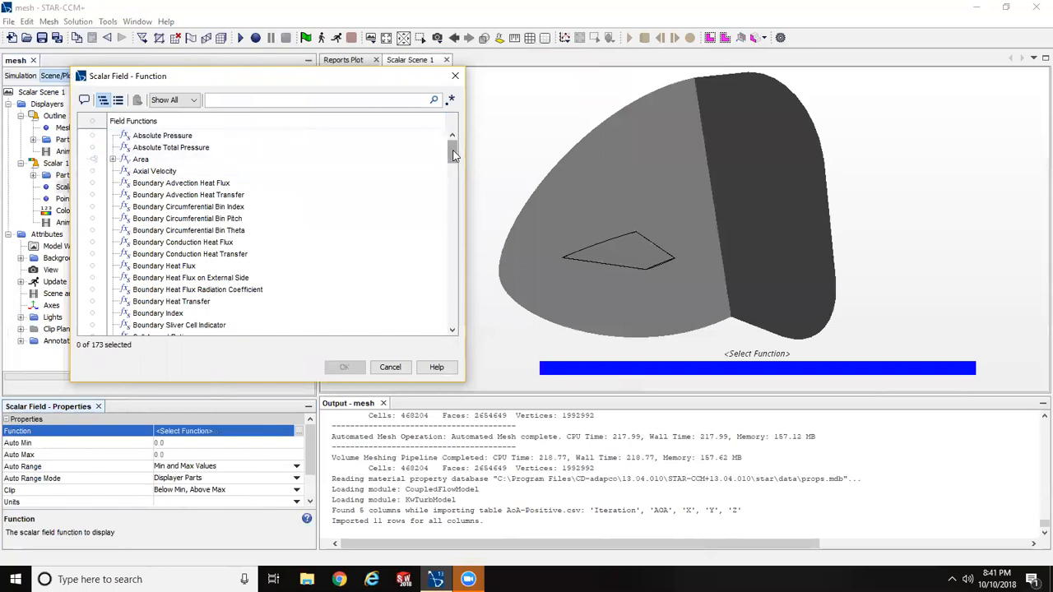
pyautogui.moveTo(452, 155); pyautogui.dragTo(461, 236)
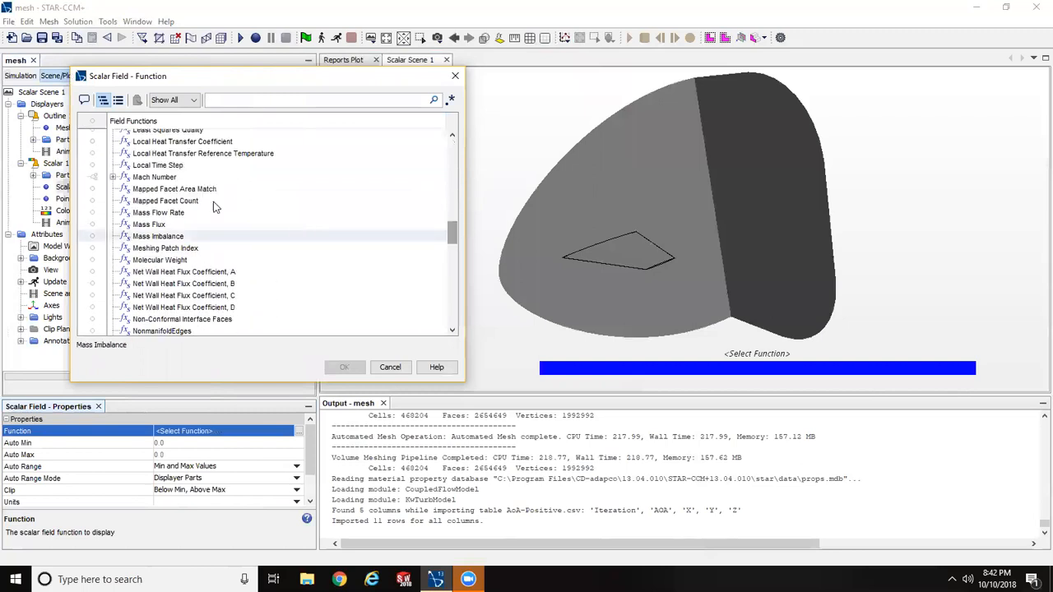
pyautogui.click(112, 178)
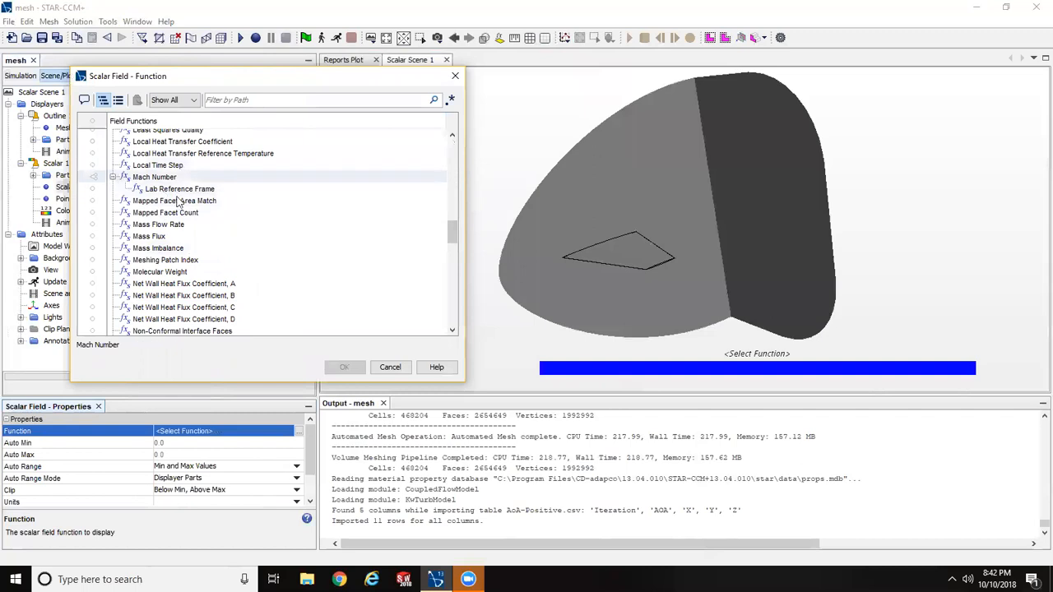
pyautogui.click(169, 189)
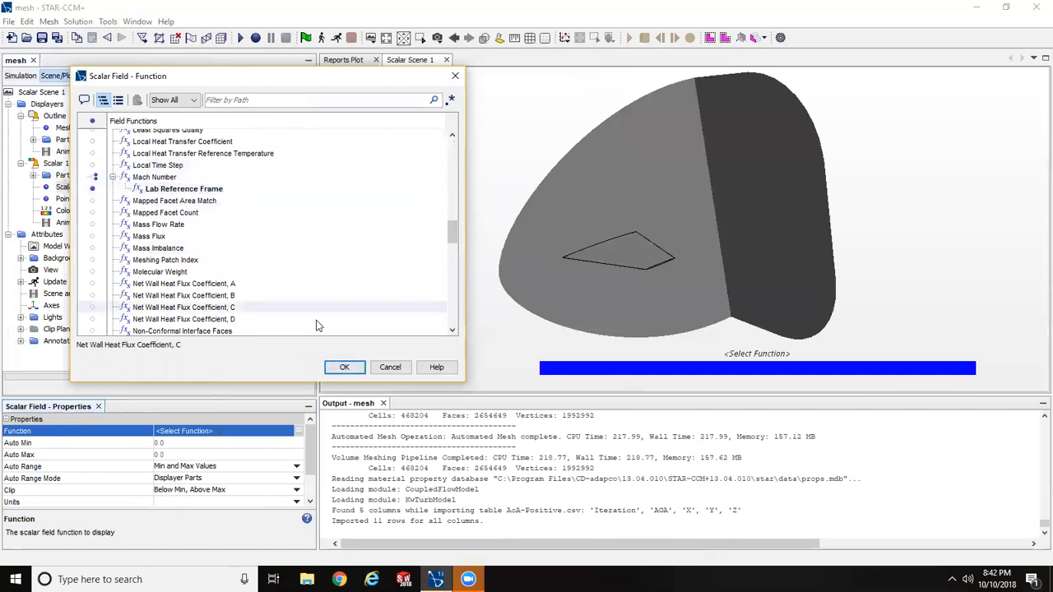
pyautogui.click(344, 367)
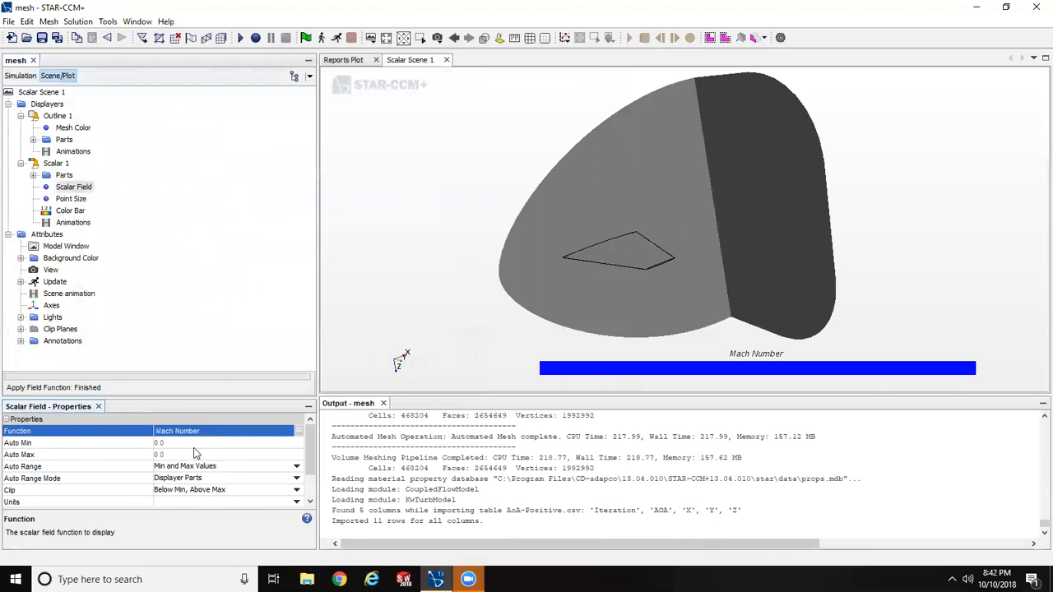
# - Change the Scalar 1 displayer's field function to the Velocity Magnitude in the Lab Reference Frame
pyautogui.click(174, 431)
pyautogui.moveTo(452, 157); pyautogui.dragTo(460, 284)
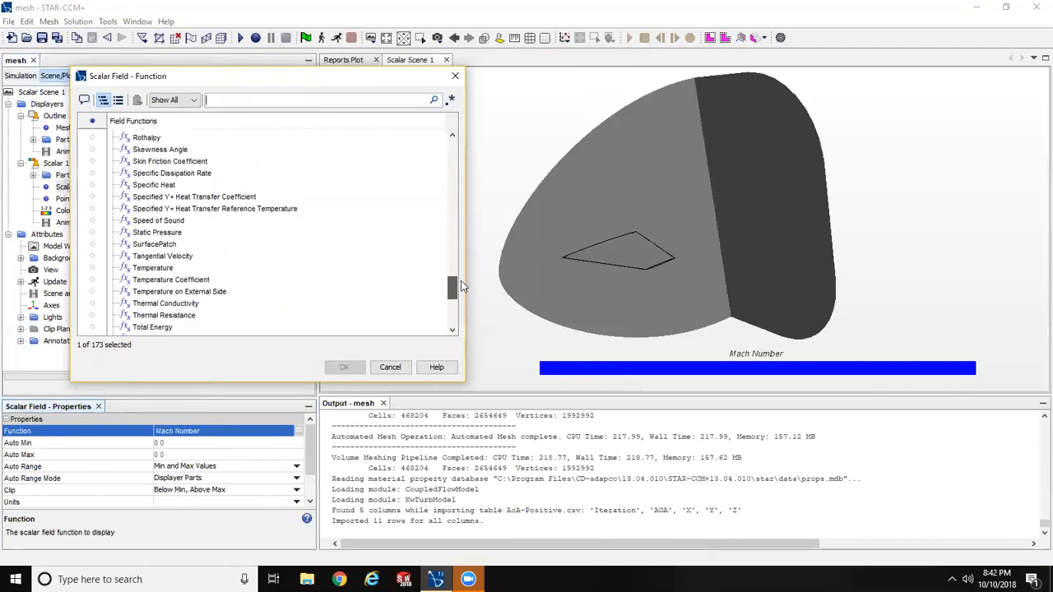
pyautogui.click(152, 234)
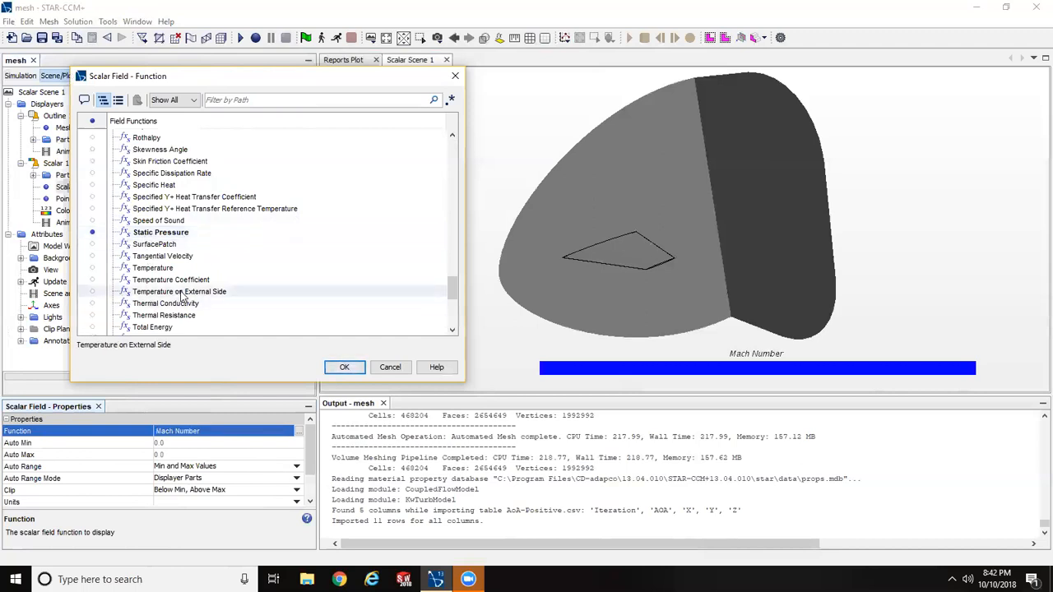
pyautogui.scroll(-2, 190, 296)
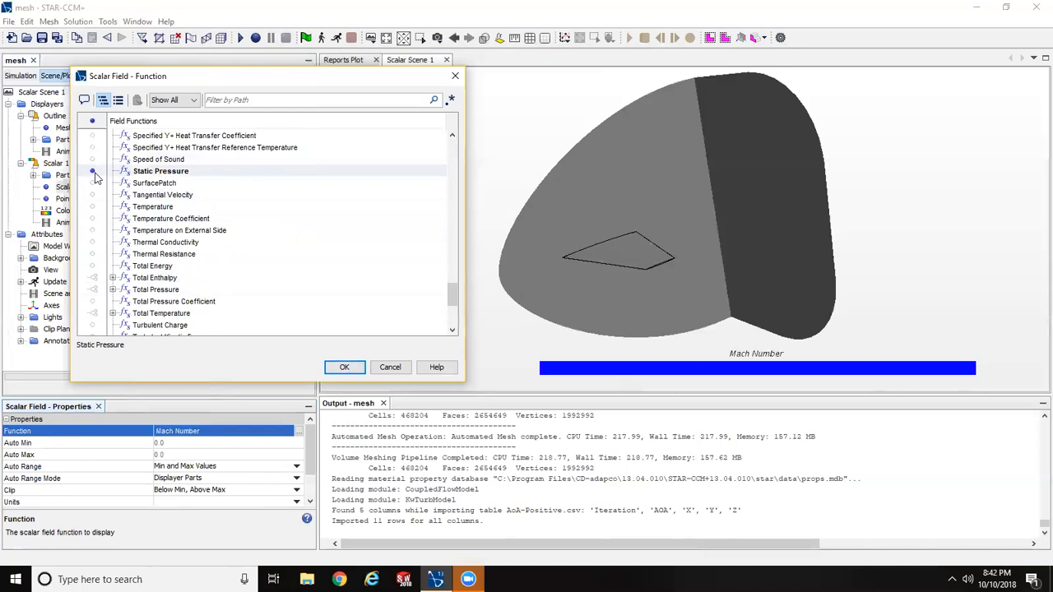
pyautogui.click(156, 208)
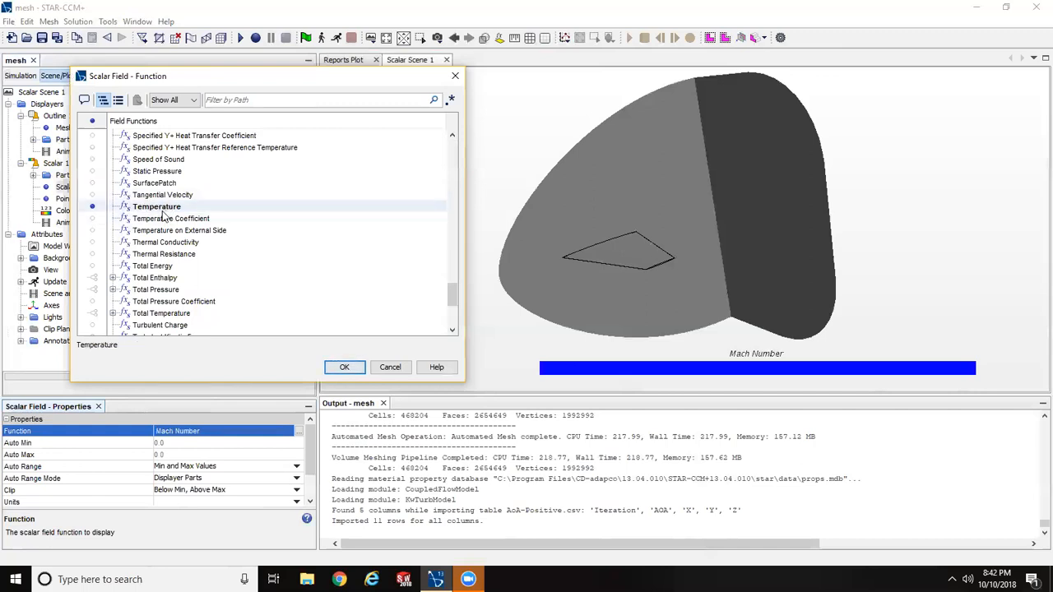
pyautogui.scroll(-5, 206, 218)
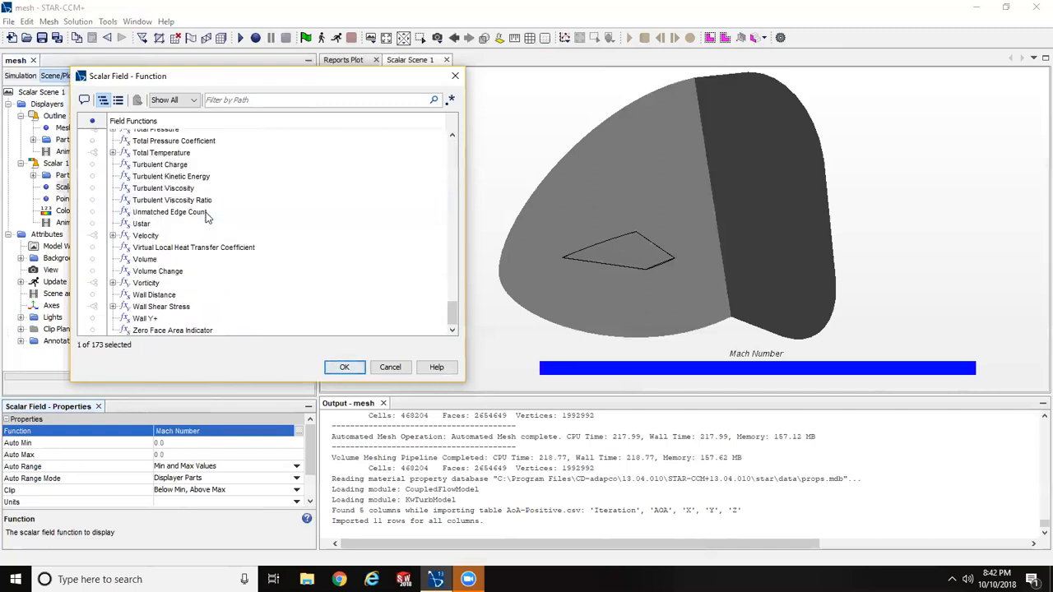
pyautogui.click(112, 236)
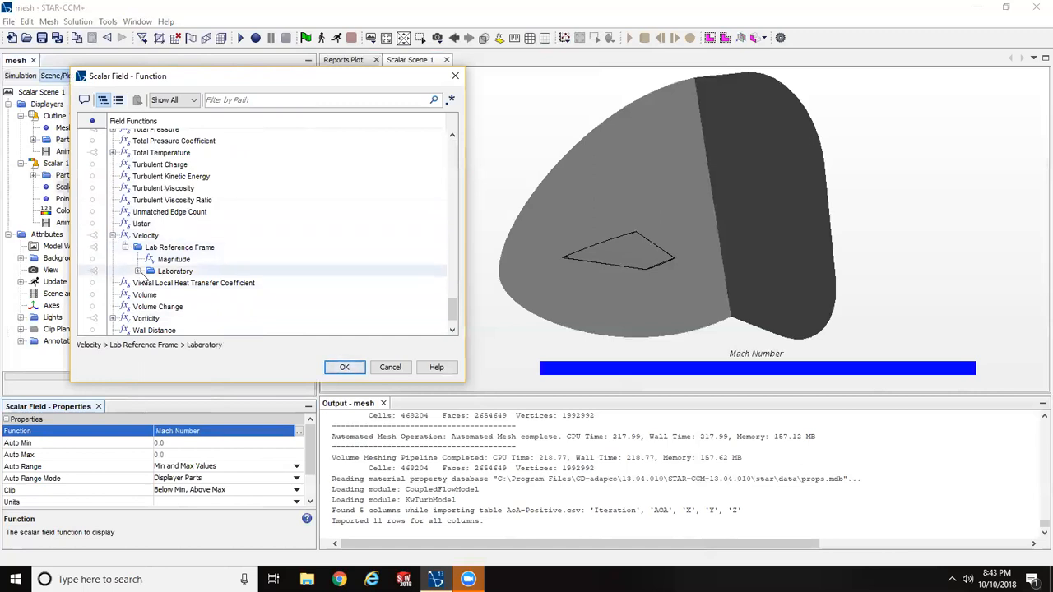
pyautogui.click(138, 270)
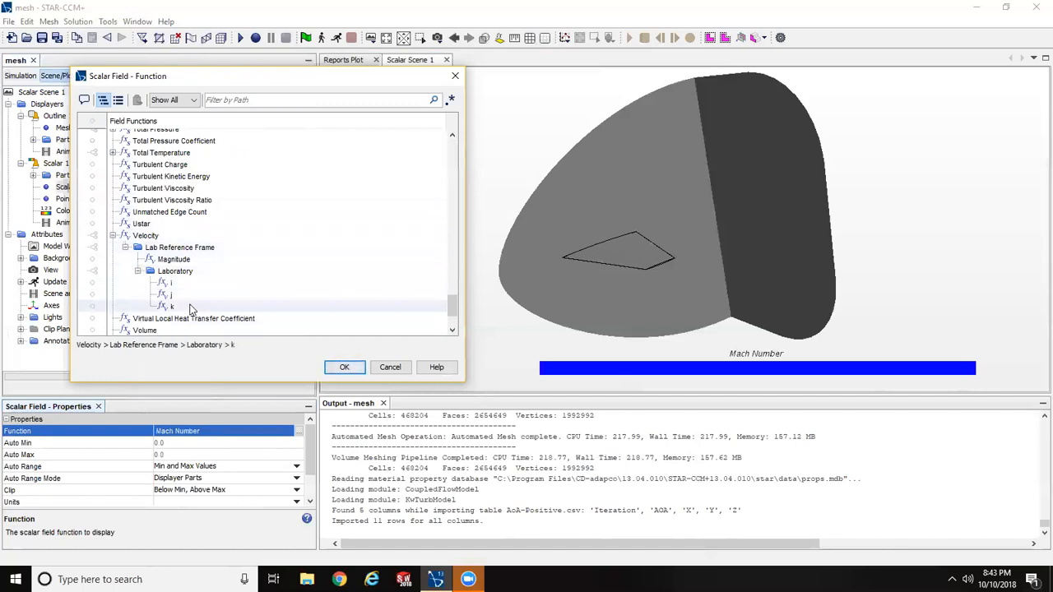
pyautogui.click(174, 258)
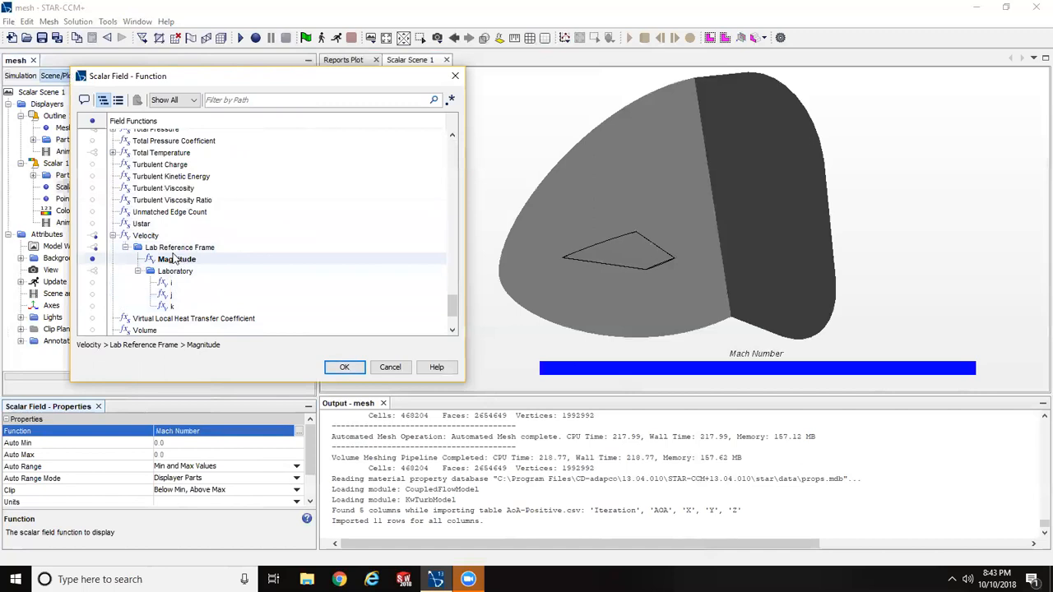
pyautogui.click(345, 367)
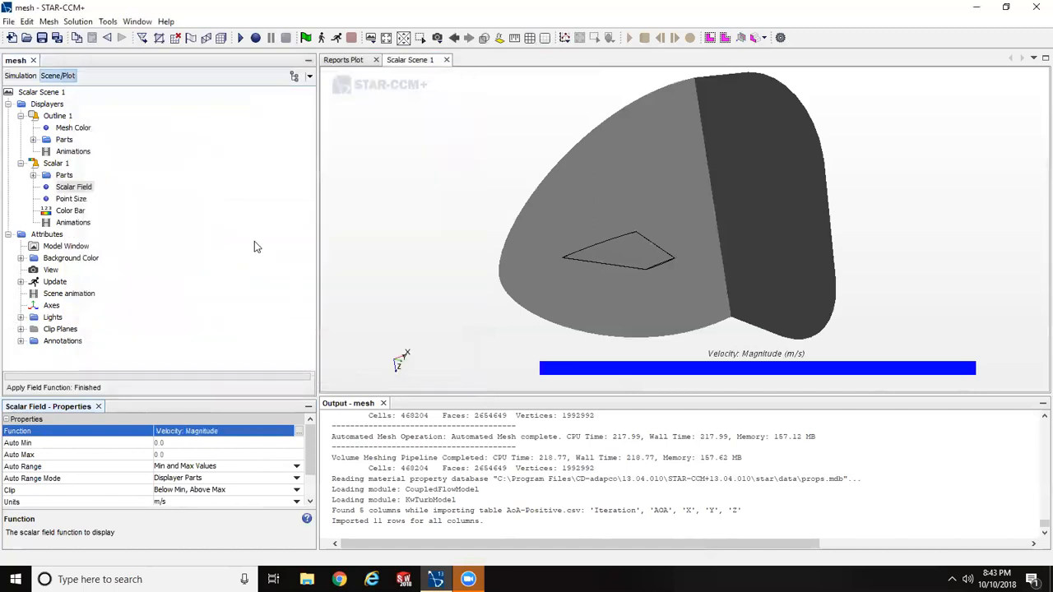
# - Switch the Scalar 1 displayer's field function back to Mach Number, Lab Reference Frame
pyautogui.click(74, 186)
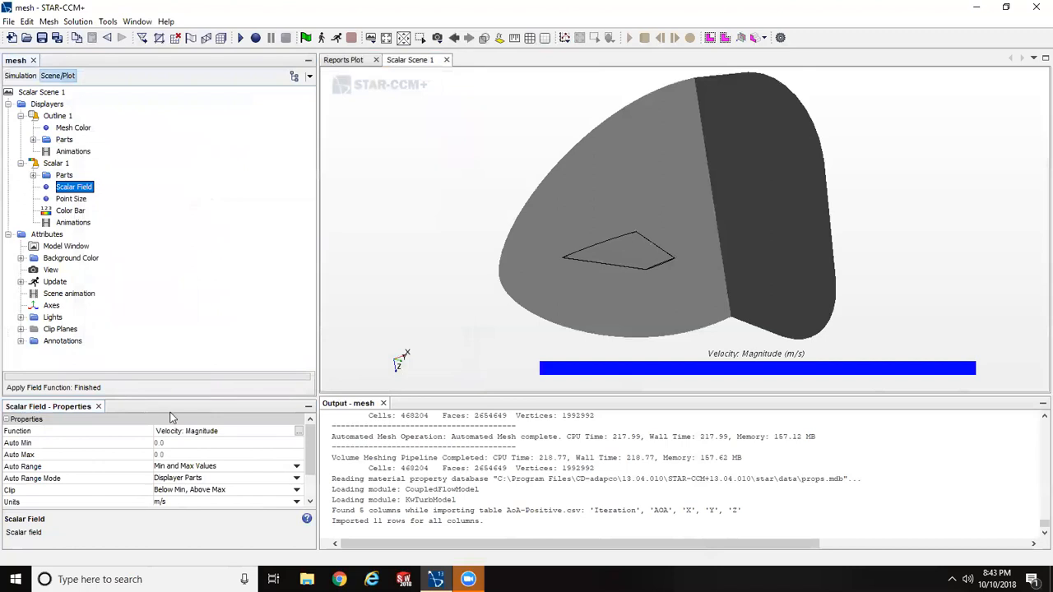
pyautogui.click(297, 431)
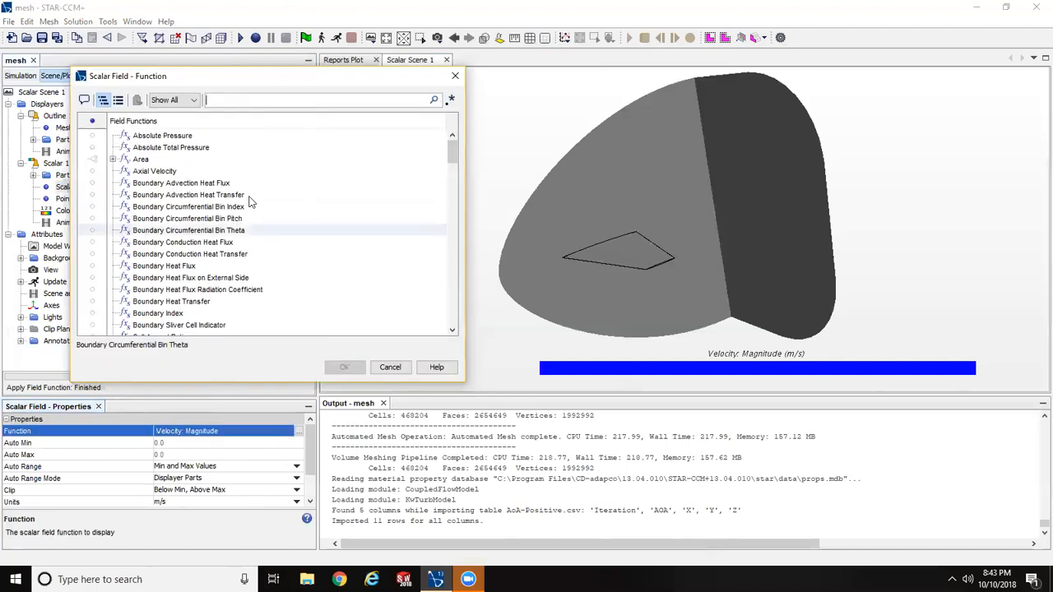
pyautogui.moveTo(451, 152); pyautogui.dragTo(461, 234)
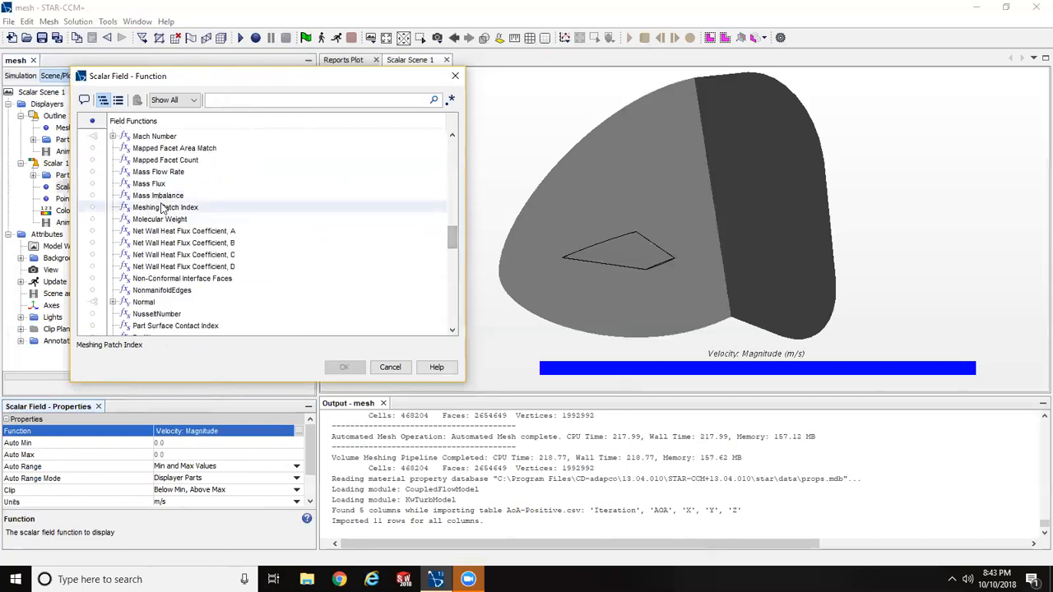
pyautogui.click(114, 138)
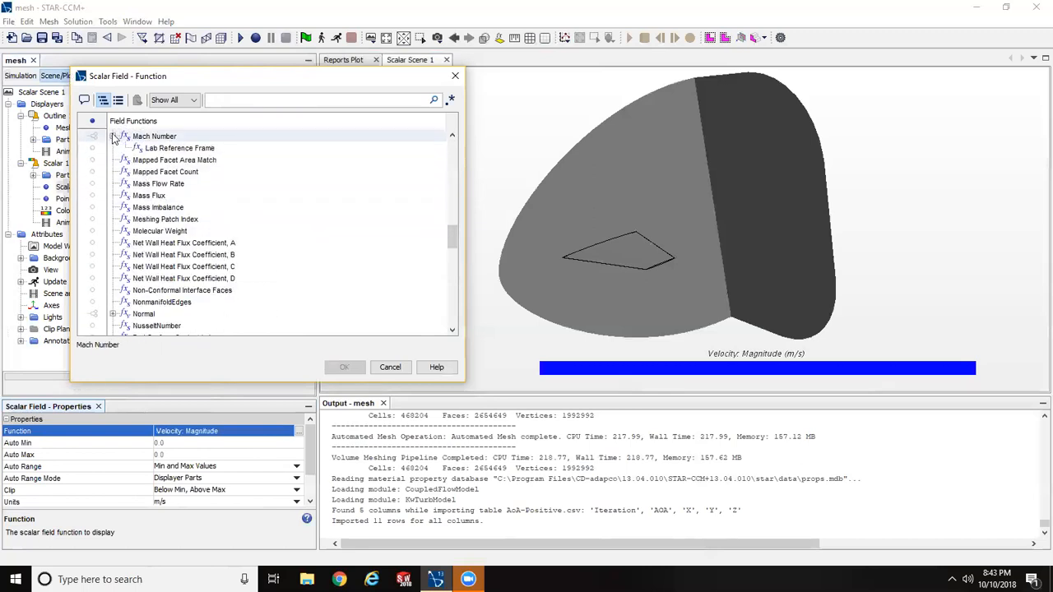
pyautogui.click(172, 148)
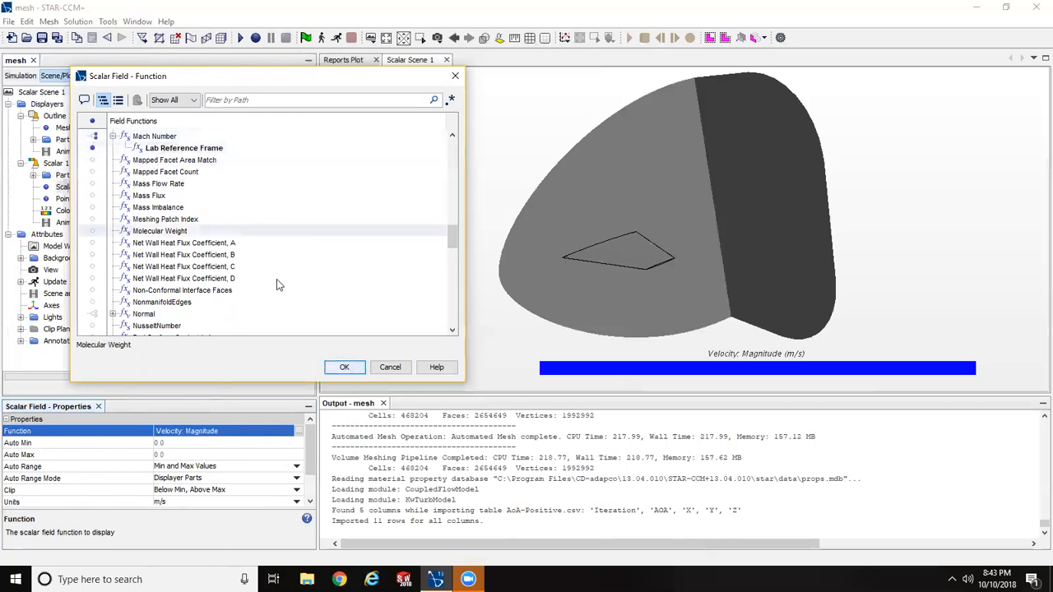
pyautogui.click(344, 367)
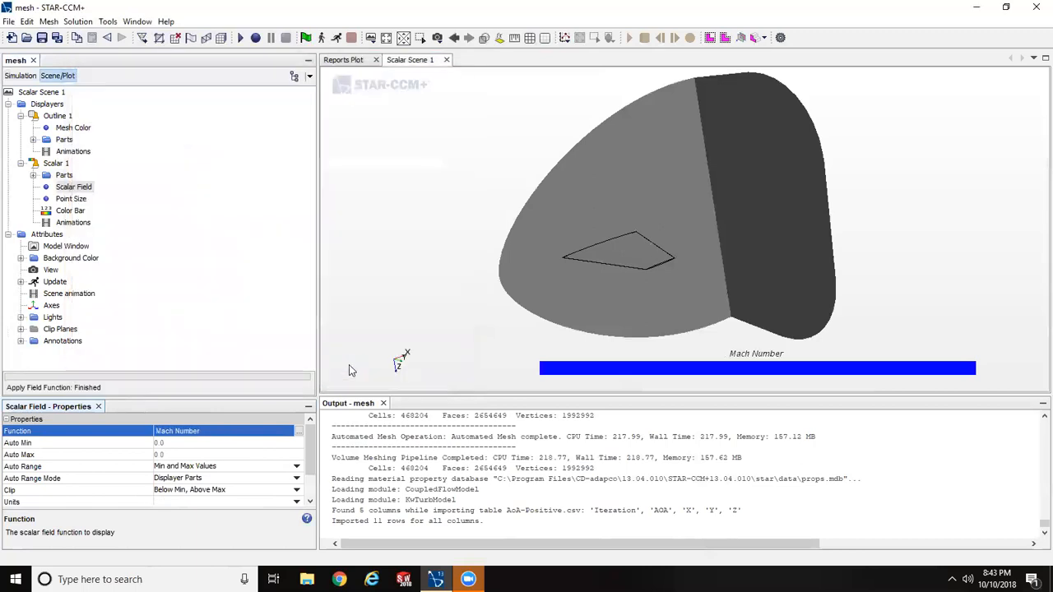
# - Return to the simulation tree, collapsing the Scenes node, and review the Reports Plot and Scalar Scene 1
pyautogui.click(20, 75)
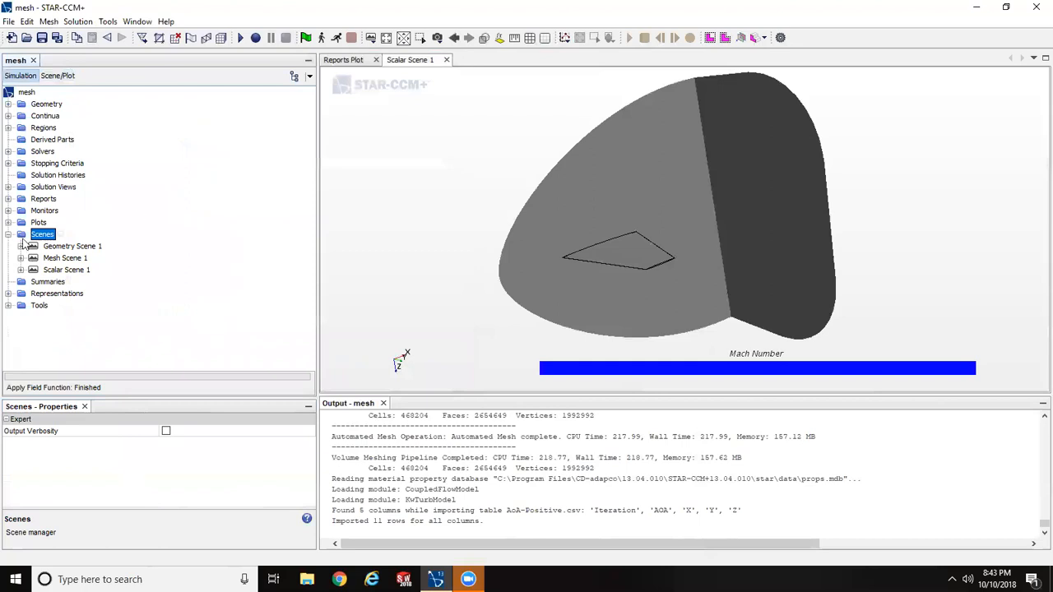
pyautogui.click(9, 235)
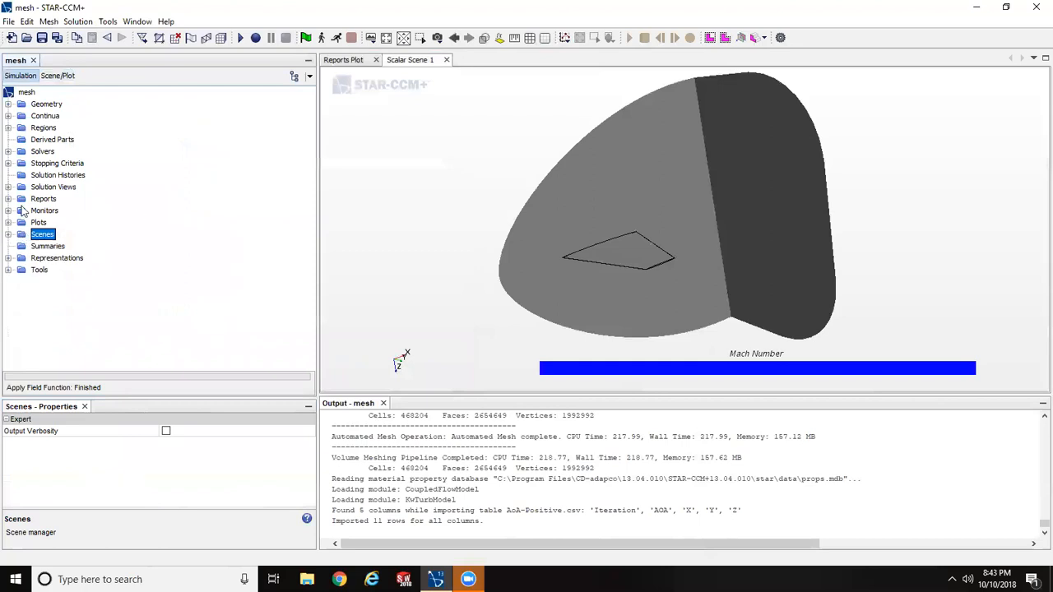
pyautogui.click(354, 64)
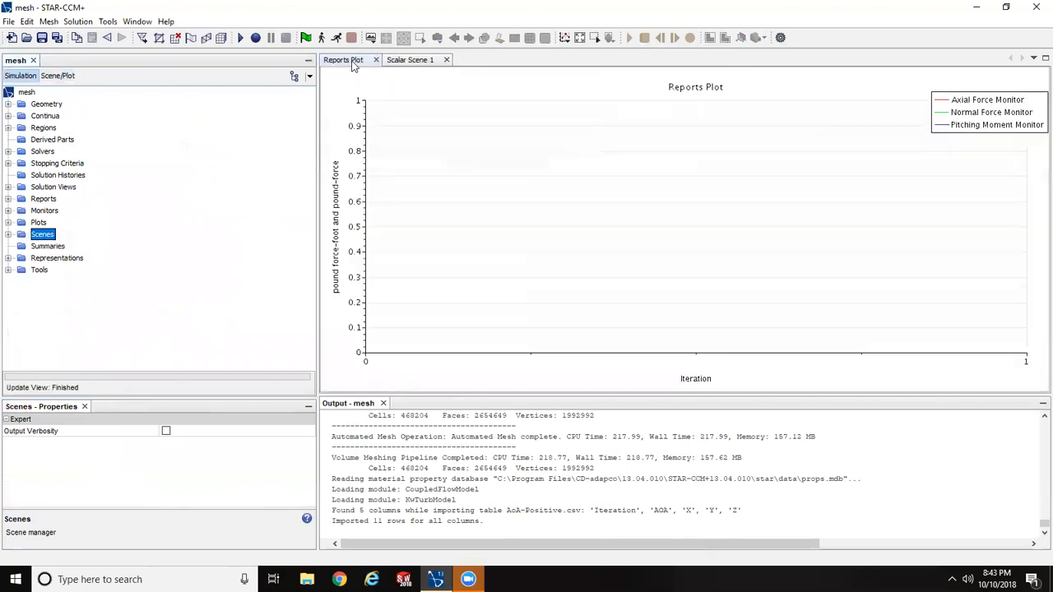
pyautogui.click(417, 62)
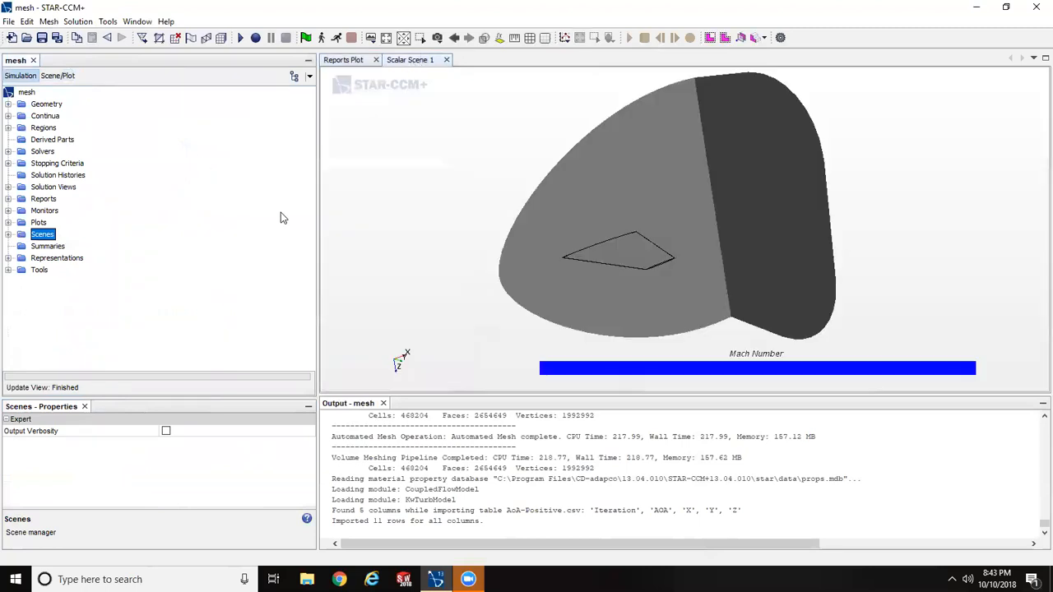
pyautogui.moveTo(399, 210)
pyautogui.mouseDown()
pyautogui.moveTo(403, 188)
pyautogui.moveTo(406, 199)
pyautogui.mouseUp()
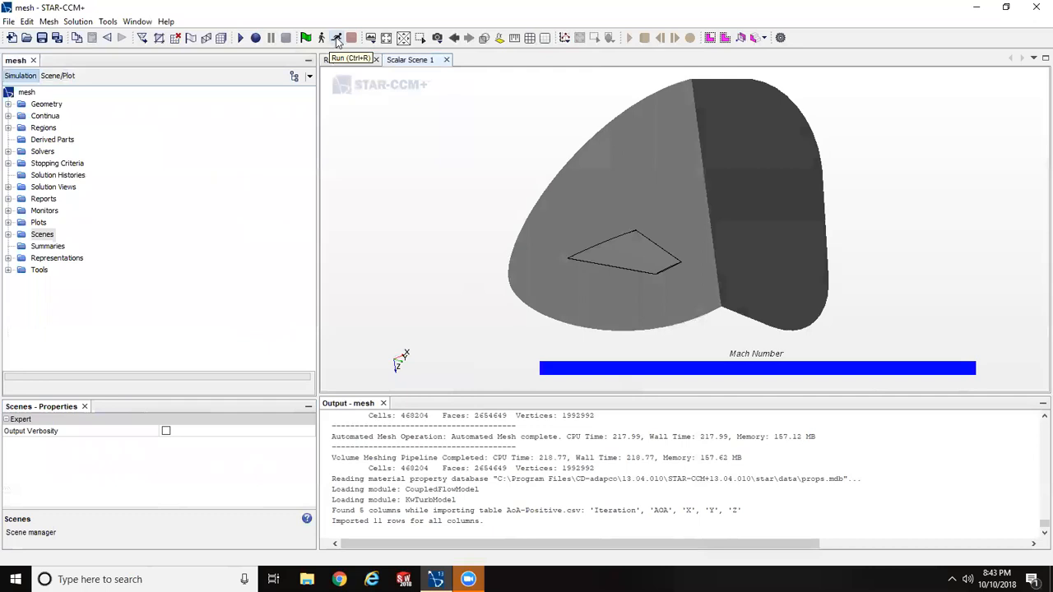
# - Run the simulation and bring Scalar Scene 1 into view while it solves
pyautogui.click(335, 39)
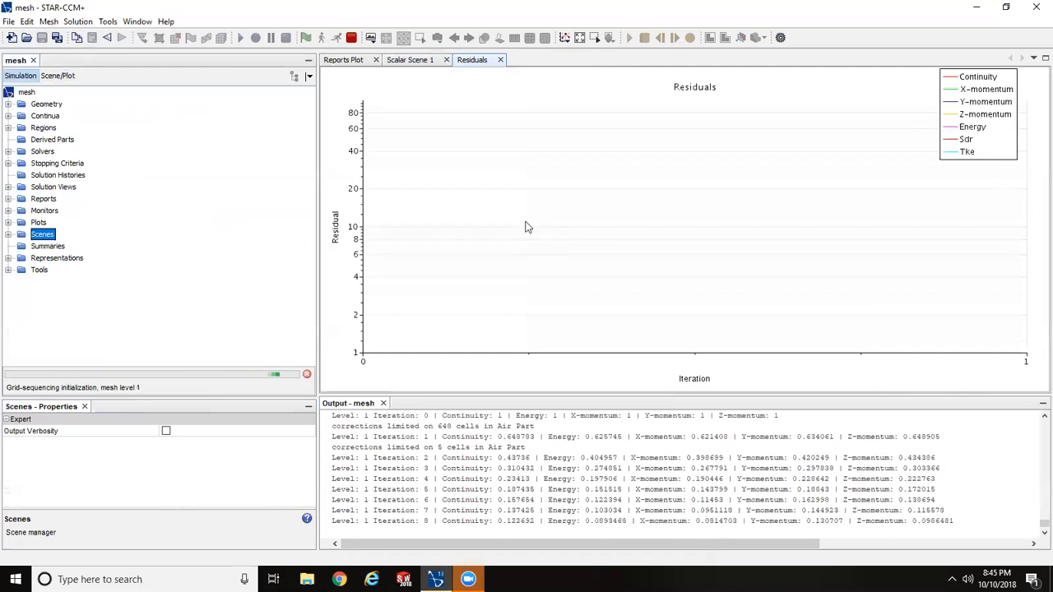
pyautogui.click(407, 61)
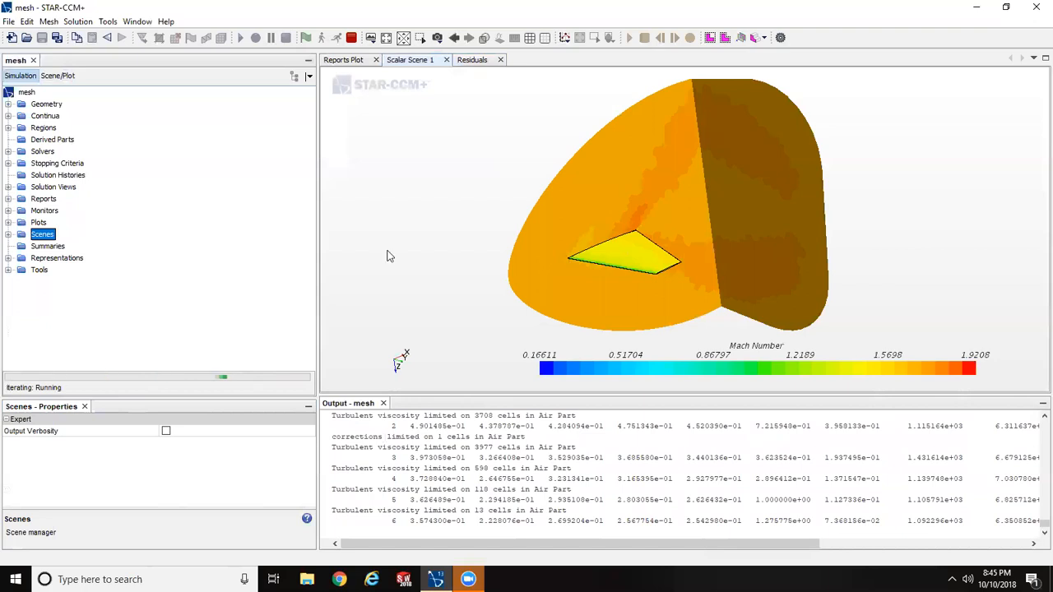
# - Set the contour style of the Scalar 1 displayer in Scalar Scene 1 to Smooth Filled
pyautogui.click(59, 76)
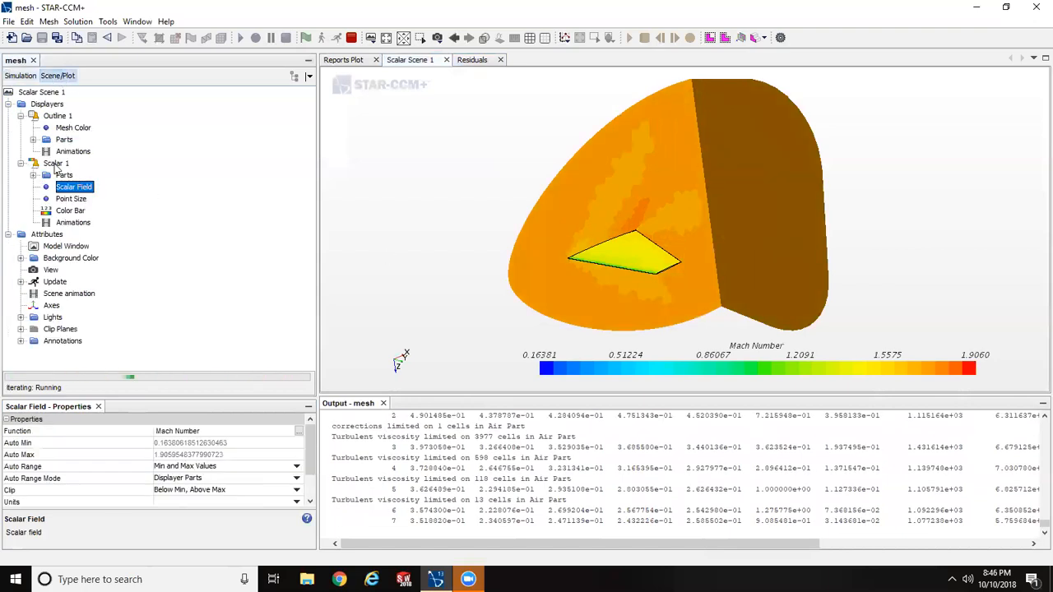
pyautogui.click(55, 165)
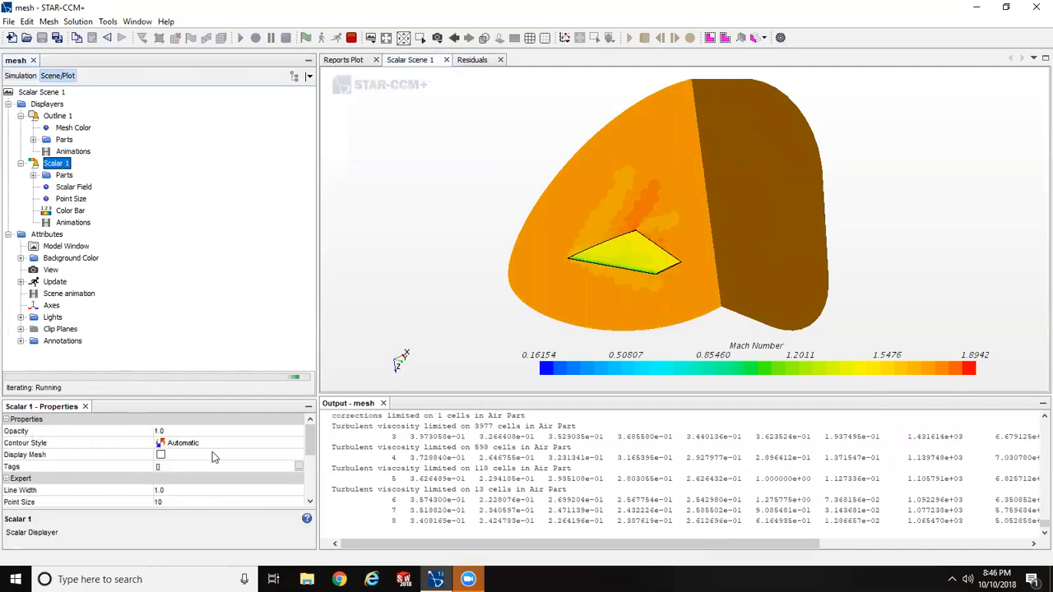
pyautogui.click(188, 445)
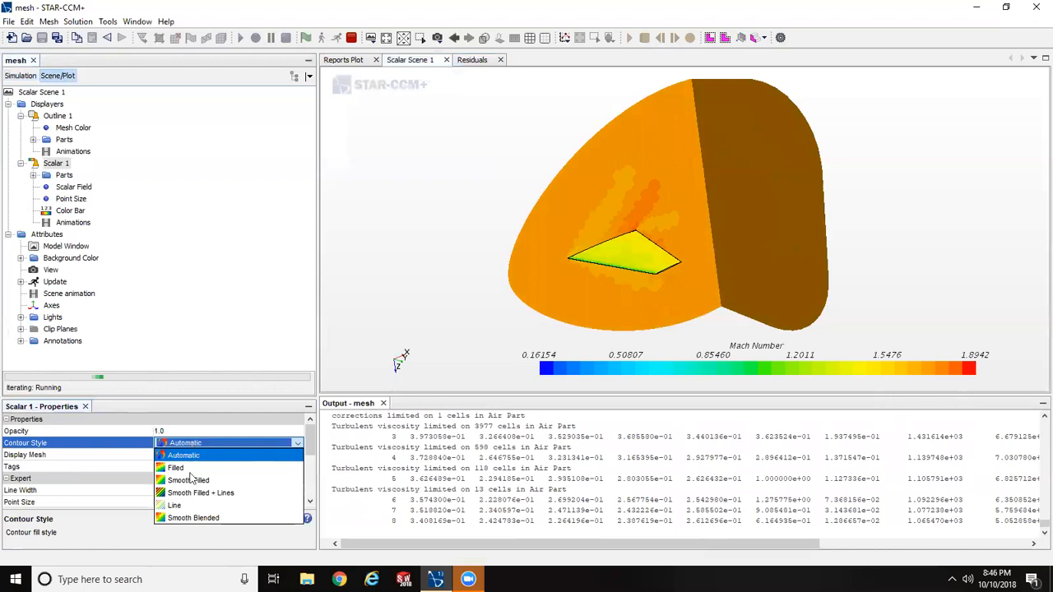
pyautogui.click(186, 480)
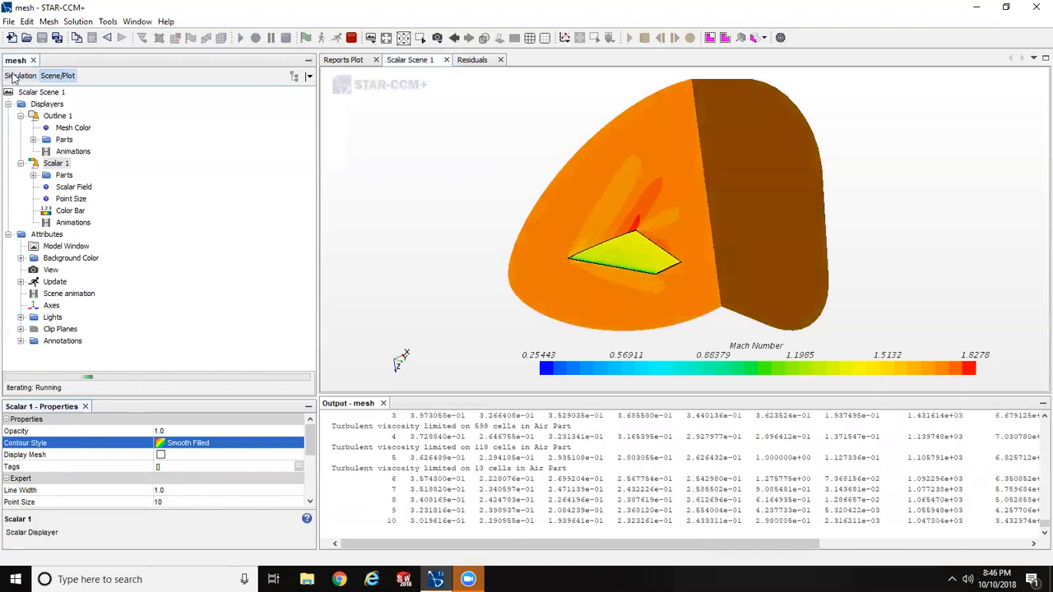
pyautogui.click(71, 211)
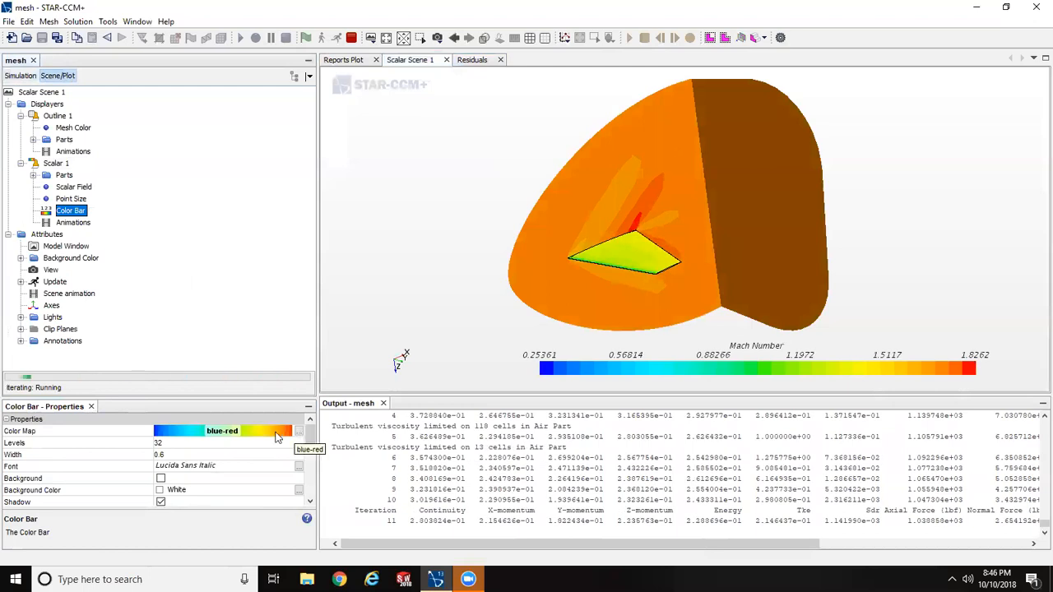
pyautogui.click(276, 437)
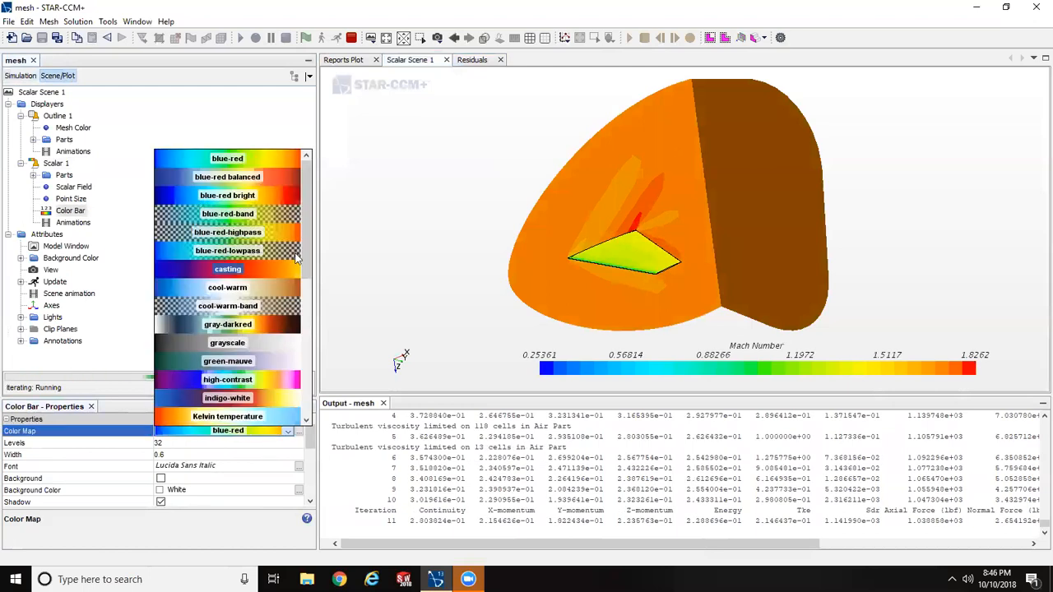
pyautogui.moveTo(310, 247); pyautogui.dragTo(319, 186)
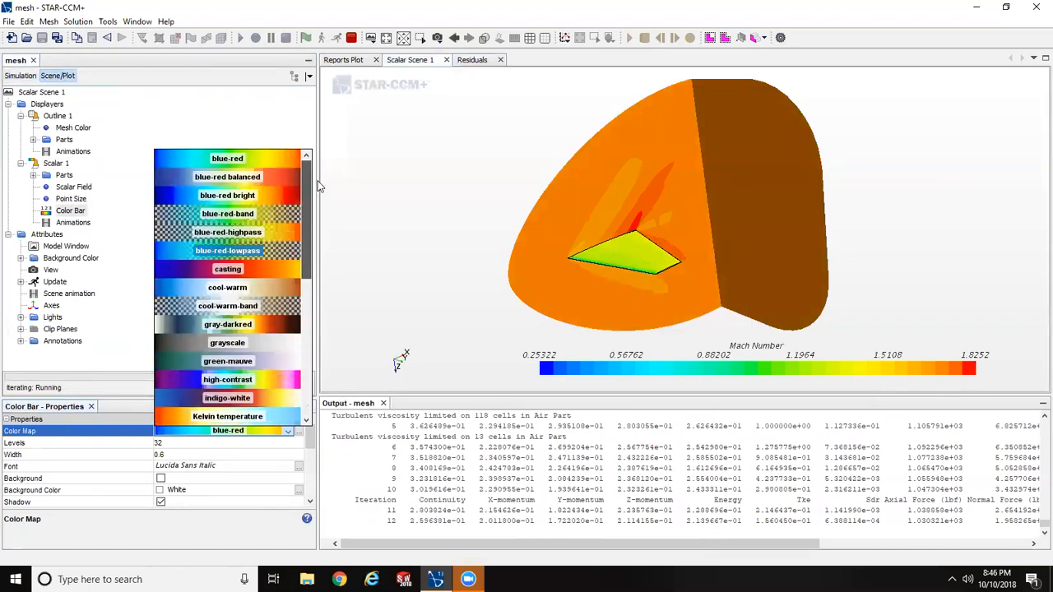
pyautogui.click(70, 211)
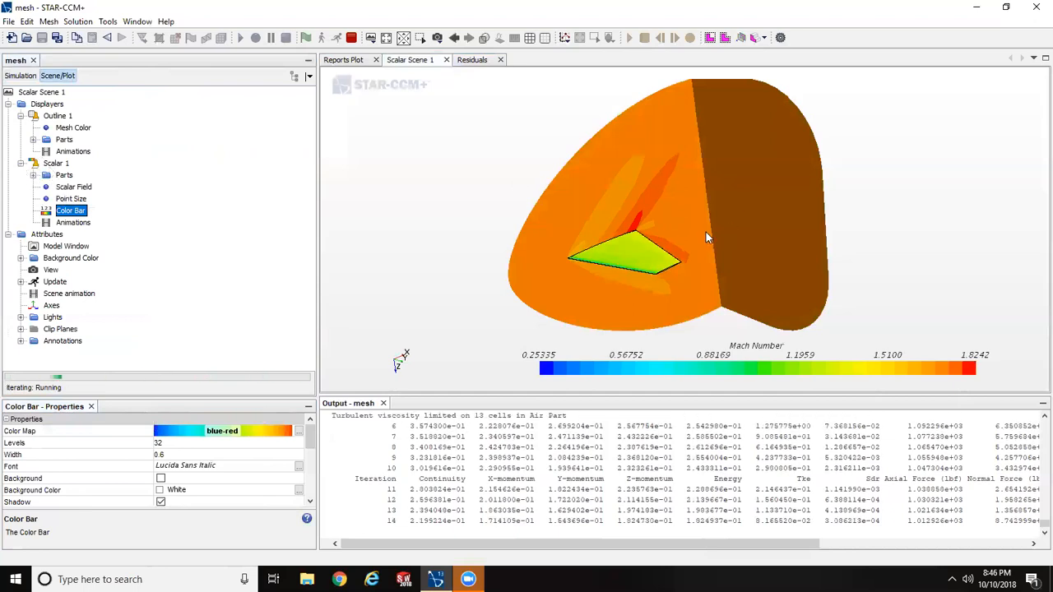
# - Monitor the running solution by examining the Mach Number contours around the tail, the Residuals plot and the Reports Plot
pyautogui.scroll(2, 613, 255)
pyautogui.scroll(-3, 612, 255)
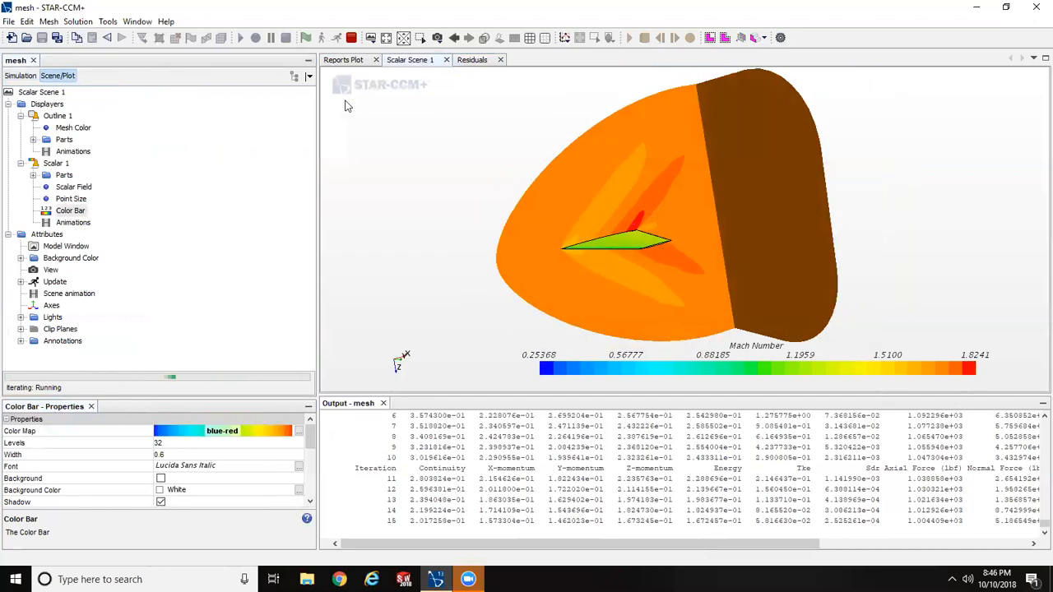
pyautogui.click(476, 60)
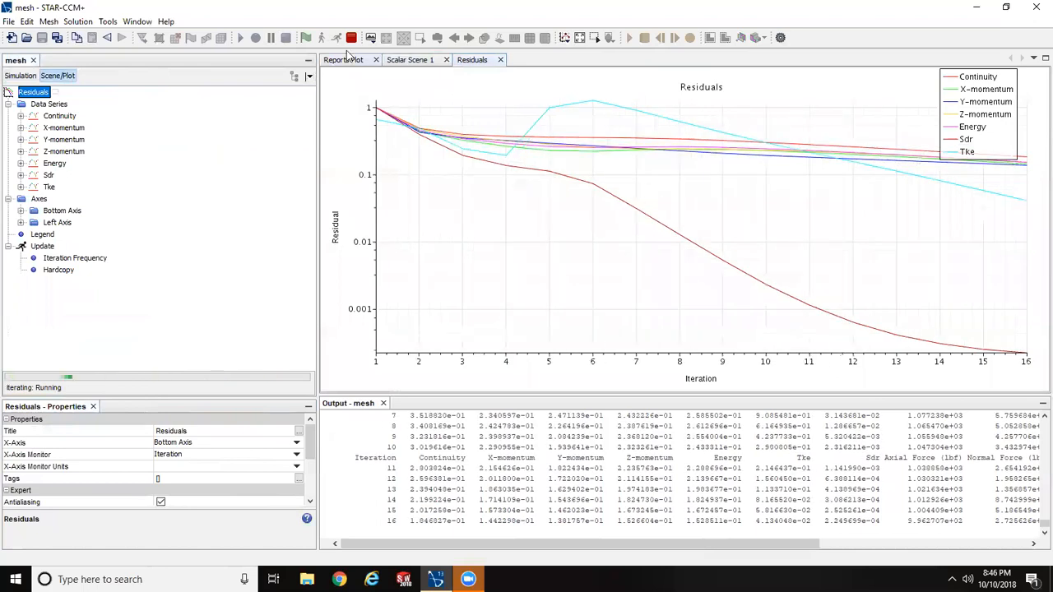
pyautogui.click(344, 60)
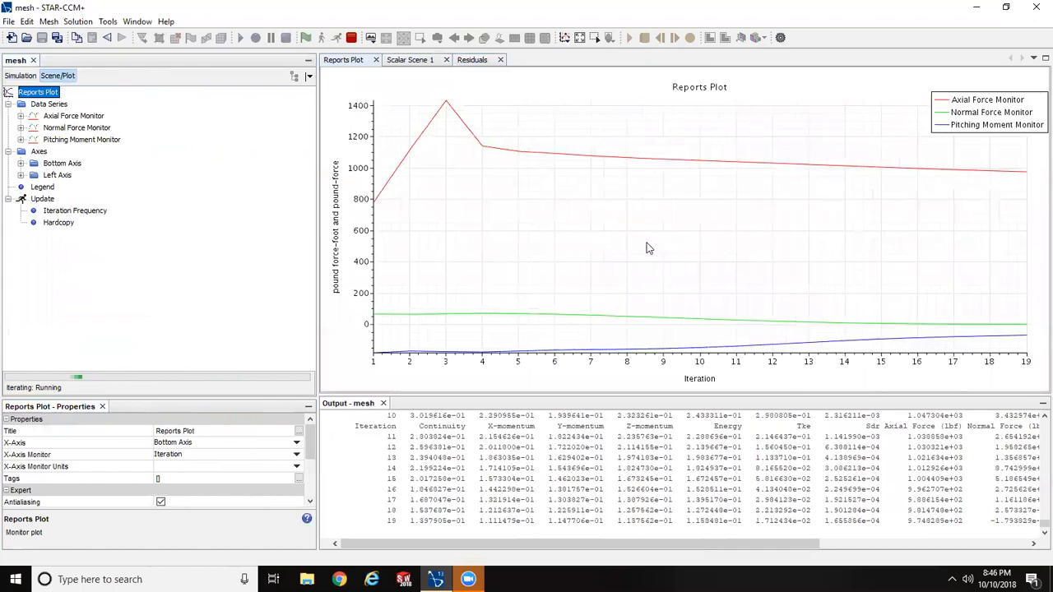
pyautogui.click(414, 61)
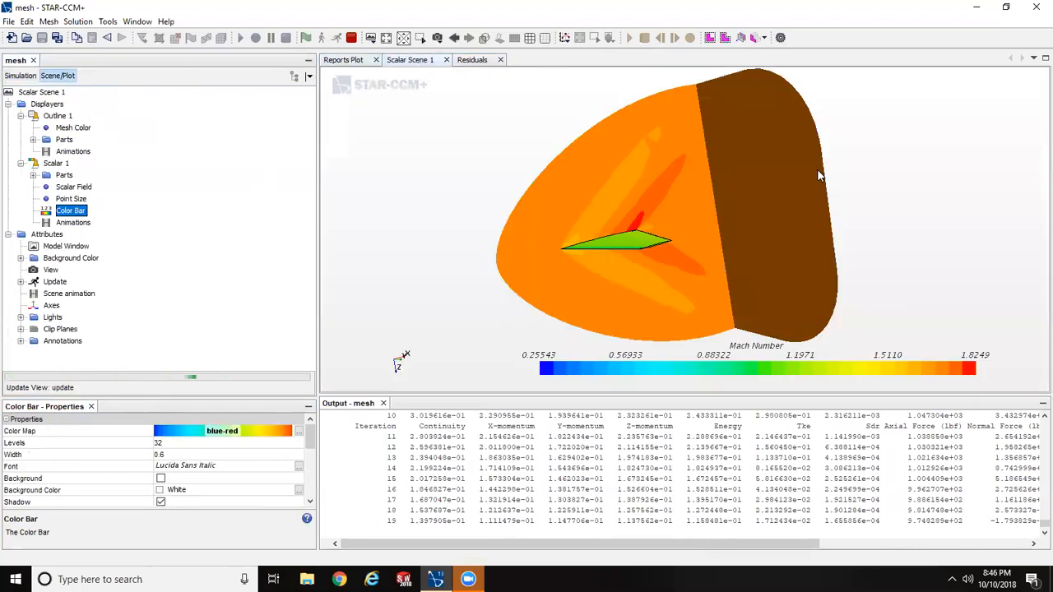
pyautogui.moveTo(717, 245); pyautogui.dragTo(677, 231)
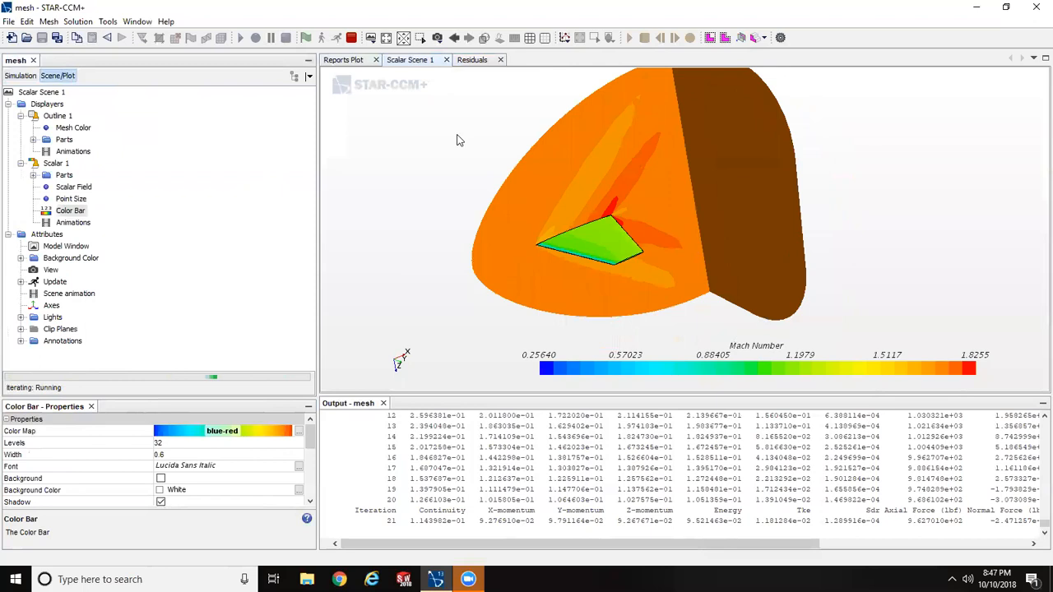
pyautogui.click(474, 61)
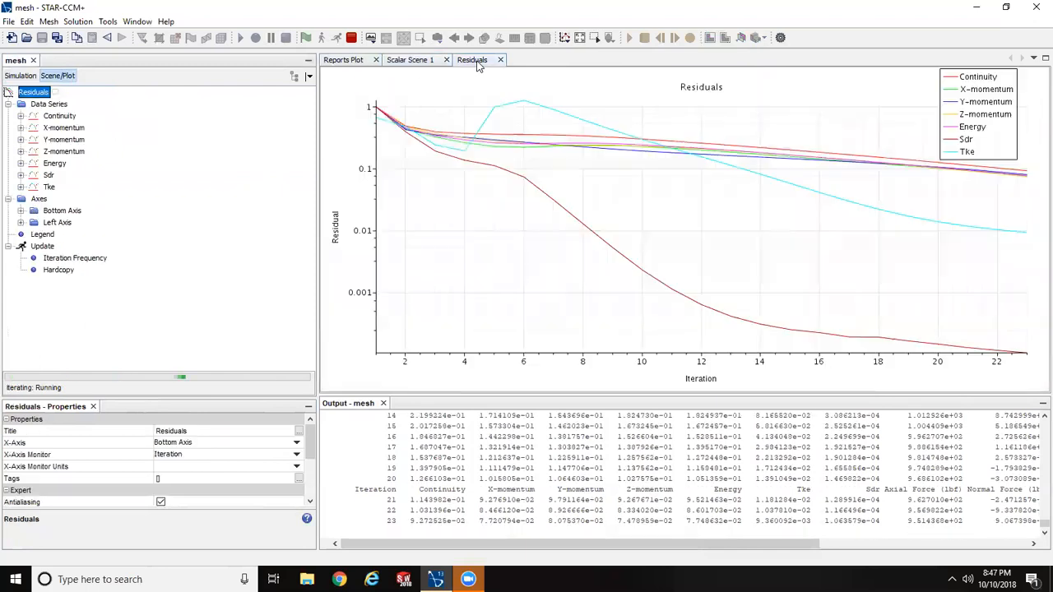
pyautogui.click(340, 65)
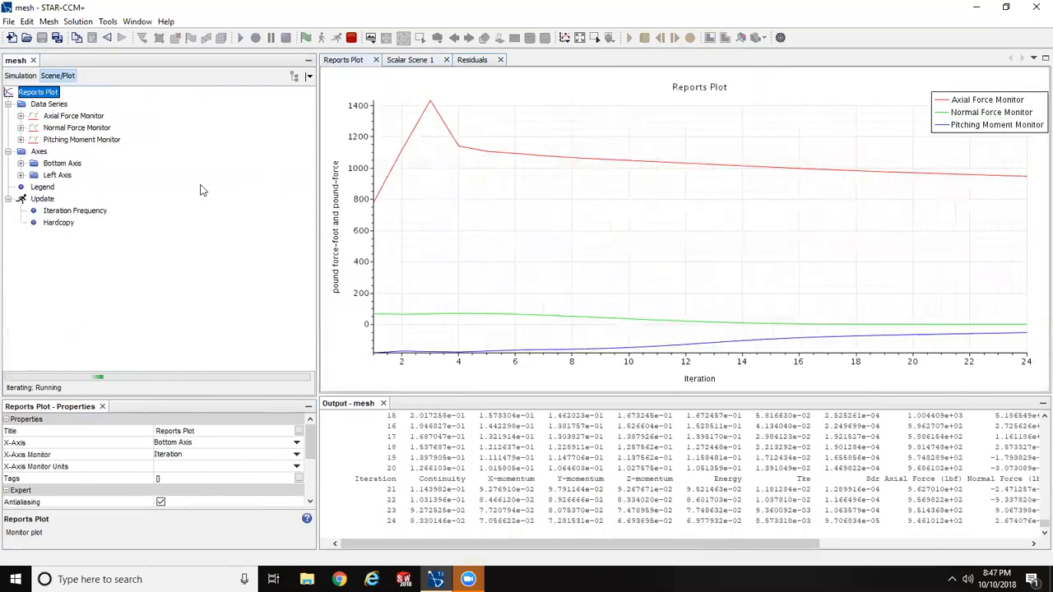
# - Return to the simulation tree and inspect the Mach Number contours in Scalar Scene 1 from another angle
pyautogui.click(18, 76)
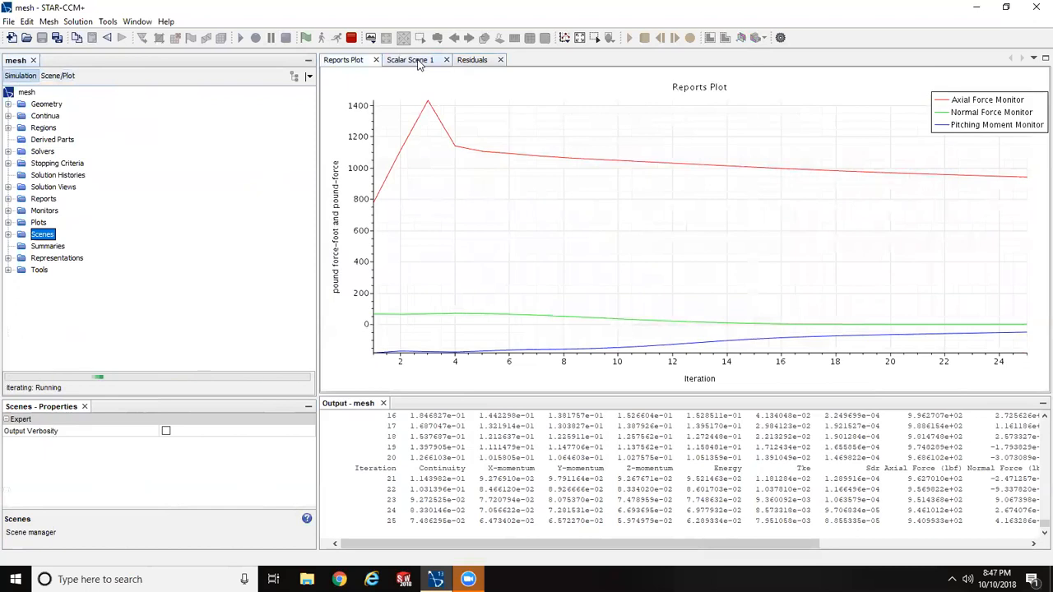
pyautogui.click(417, 64)
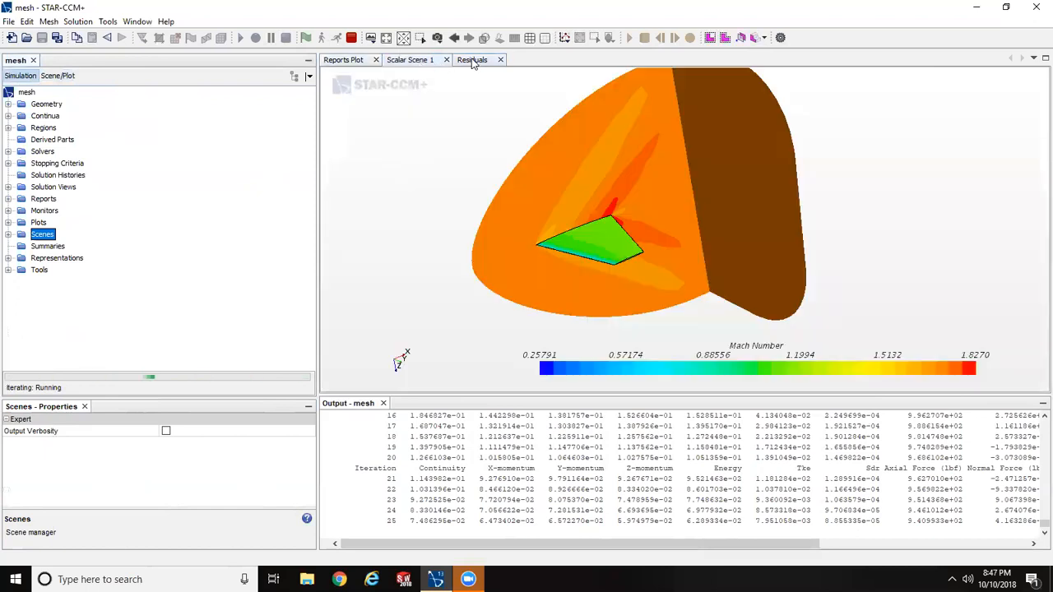
pyautogui.moveTo(803, 221)
pyautogui.mouseDown(button='right')
pyautogui.moveTo(808, 238)
pyautogui.moveTo(811, 221)
pyautogui.mouseUp(button='right')
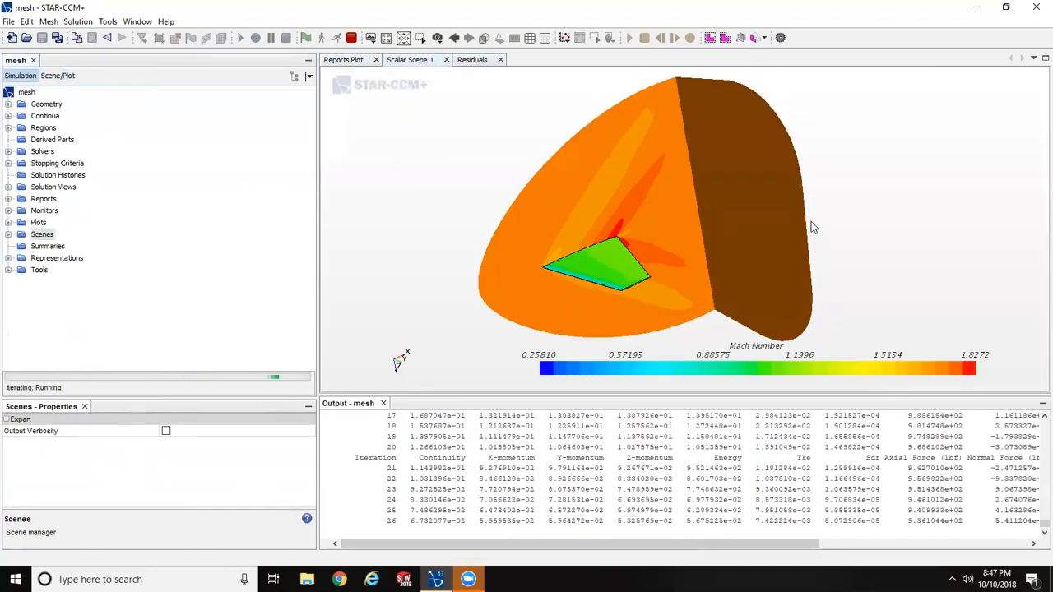
pyautogui.rightClick(811, 221)
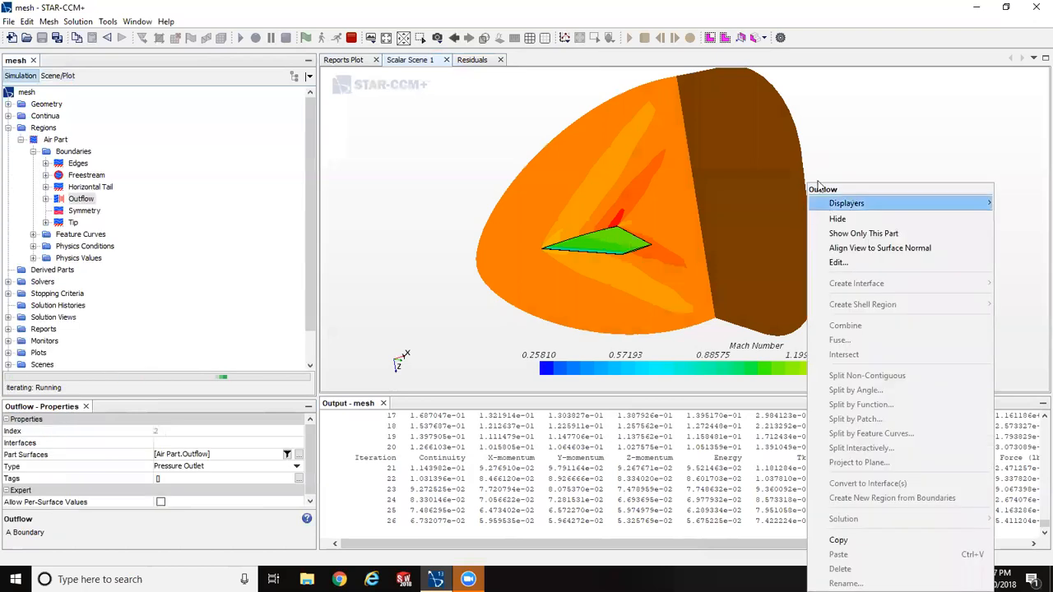
pyautogui.click(926, 132)
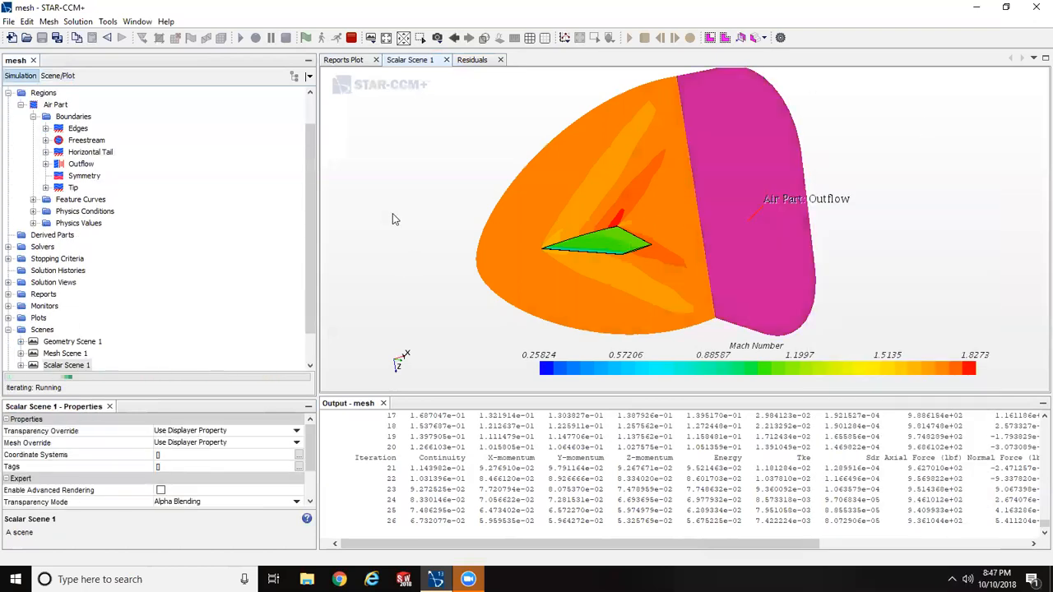